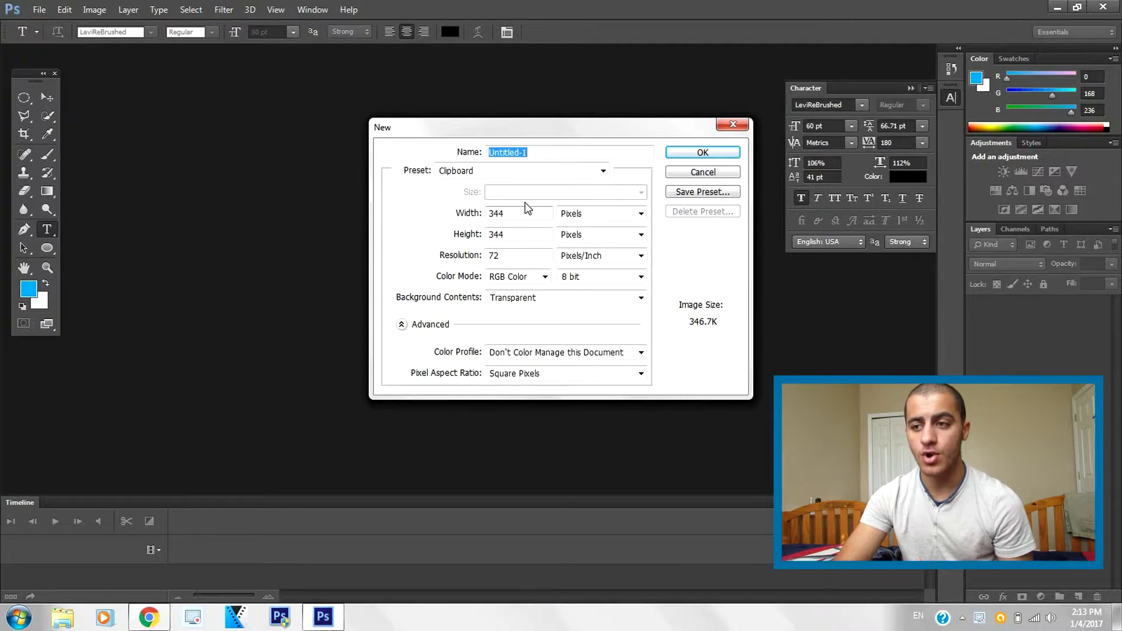
Set the new document's width to 1920 pixels and its height to 1080 pixels
click(525, 211)
double_click(525, 211)
text(1920)
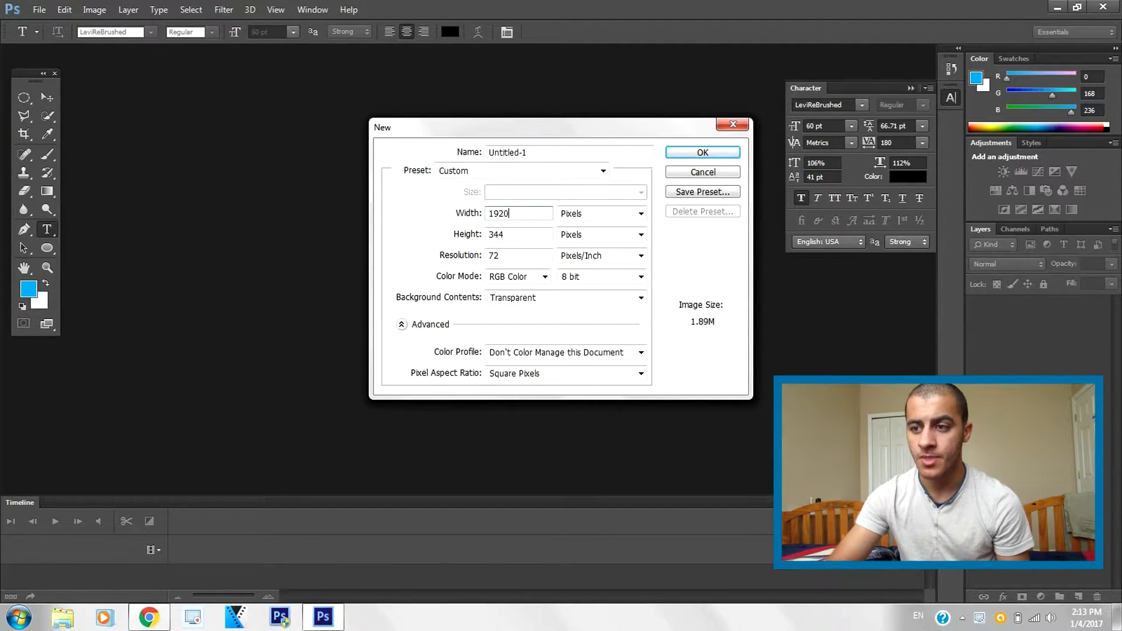
double_click(514, 234)
text(10)
key(BackSpace)
text(08)
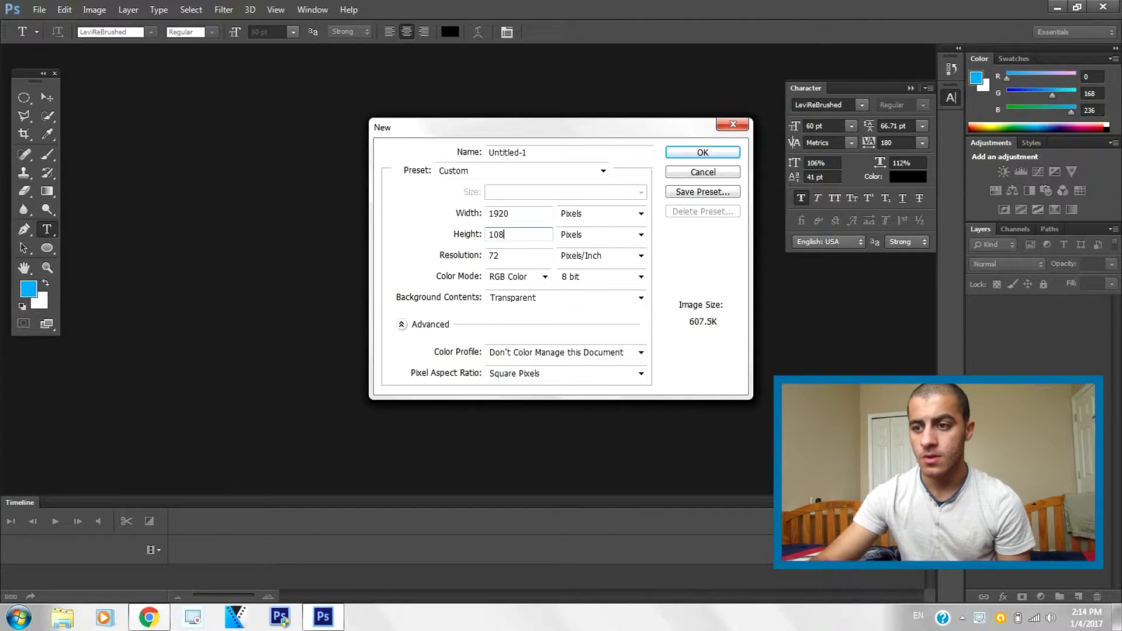
text(0)
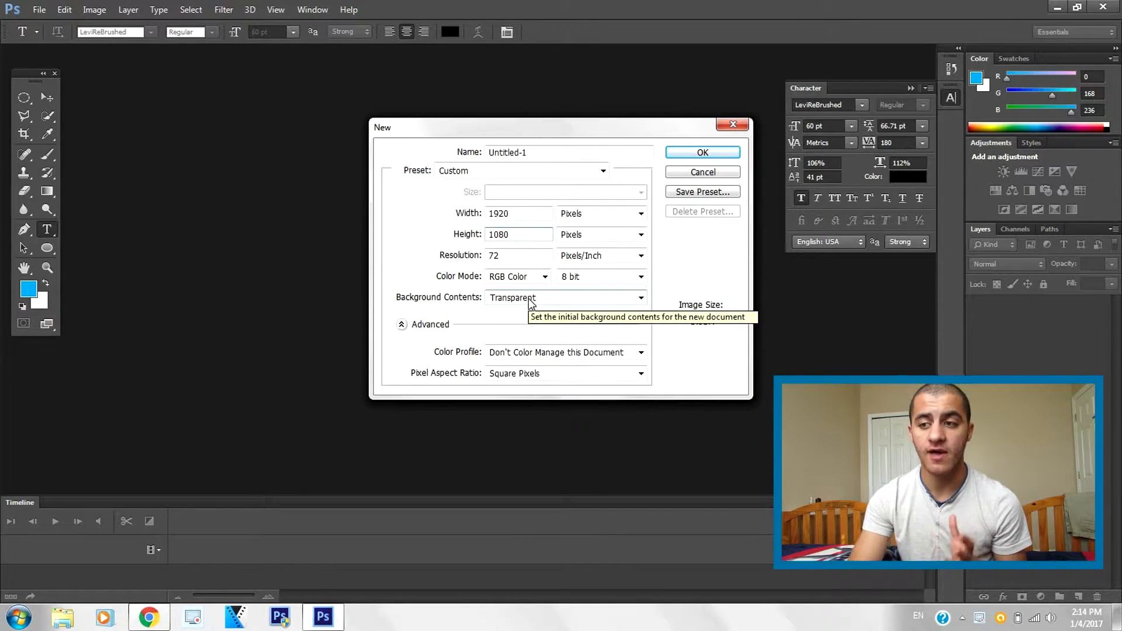
Name the new document Lowerthirds and create it with a transparent background
click(580, 152)
key(BackSpace)
key(BackSpace)
key(BackSpace)
key(BackSpace)
key(BackSpace)
key(BackSpace)
key(BackSpace)
key(BackSpace)
key(BackSpace)
key(BackSpace)
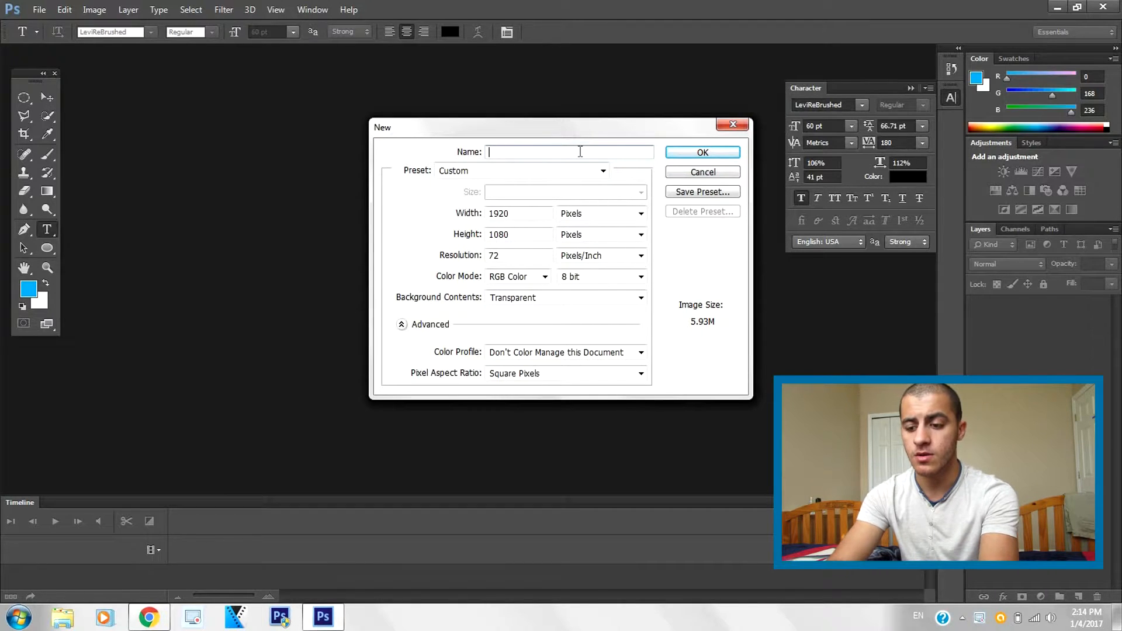
text(Lowerthirds)
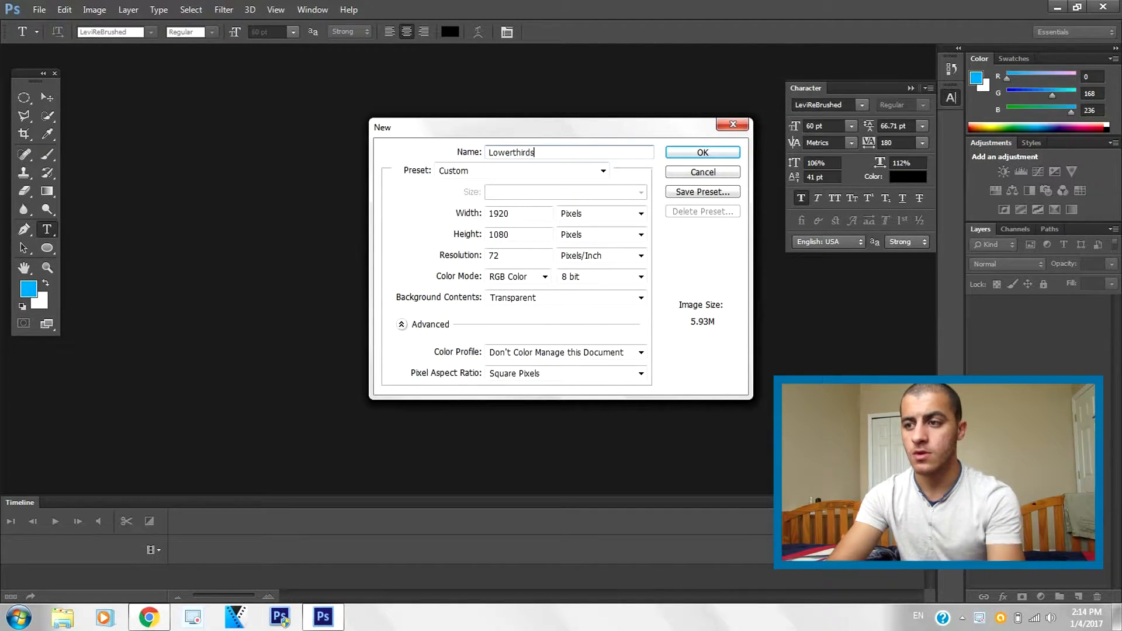
click(722, 152)
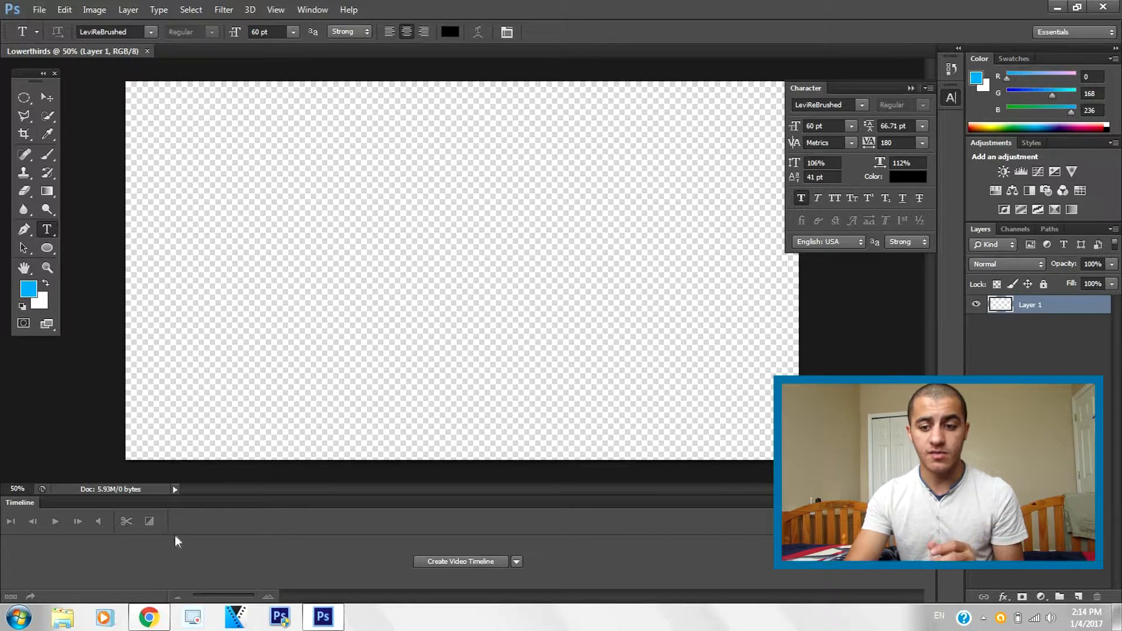
Switch to Chrome to view the solid blue background image in the search results and return to Photoshop
click(149, 618)
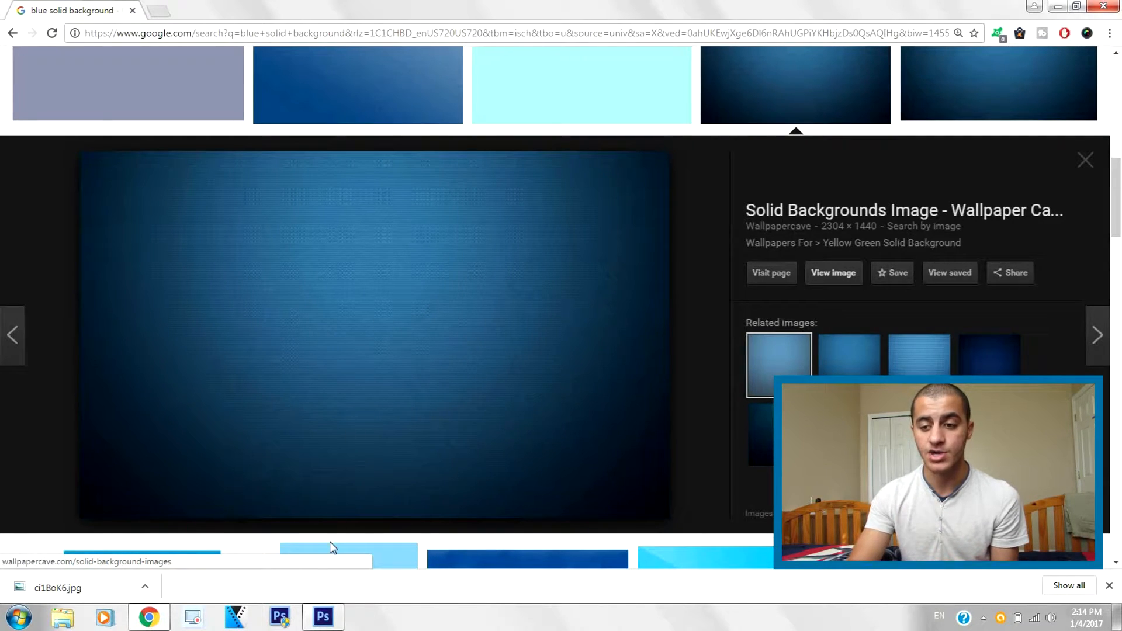
mouse_move(331, 618)
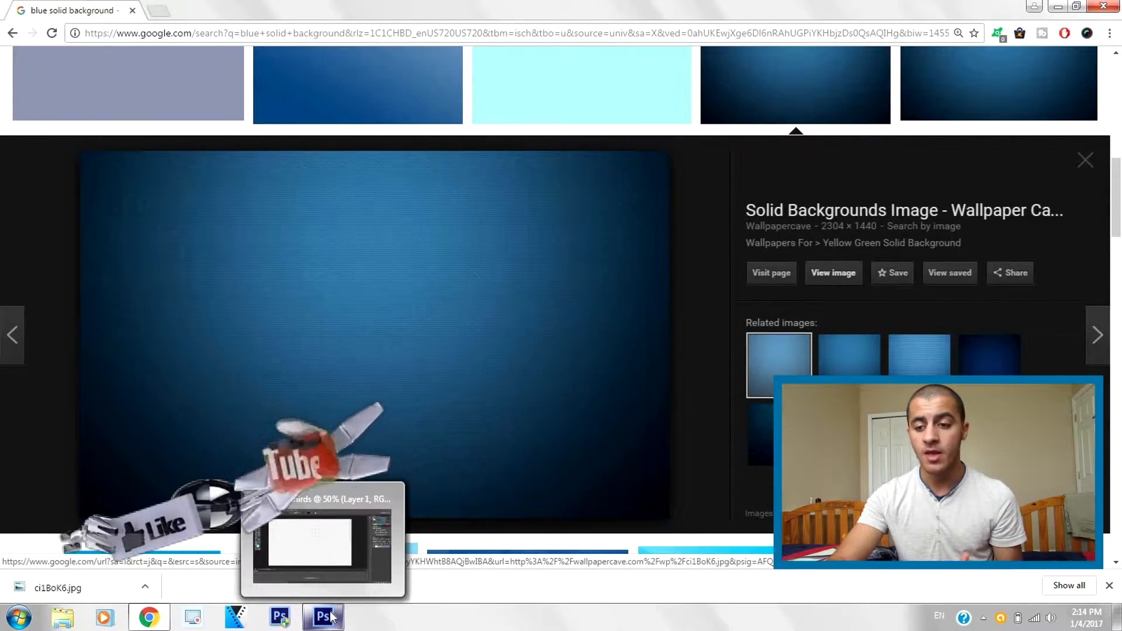
click(331, 616)
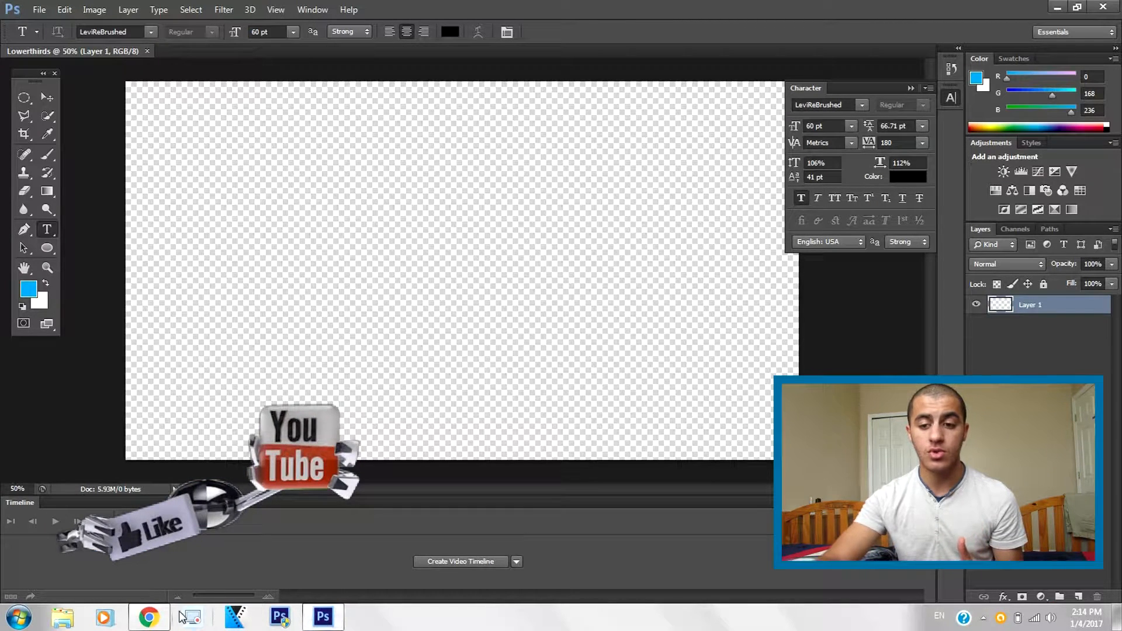
click(149, 619)
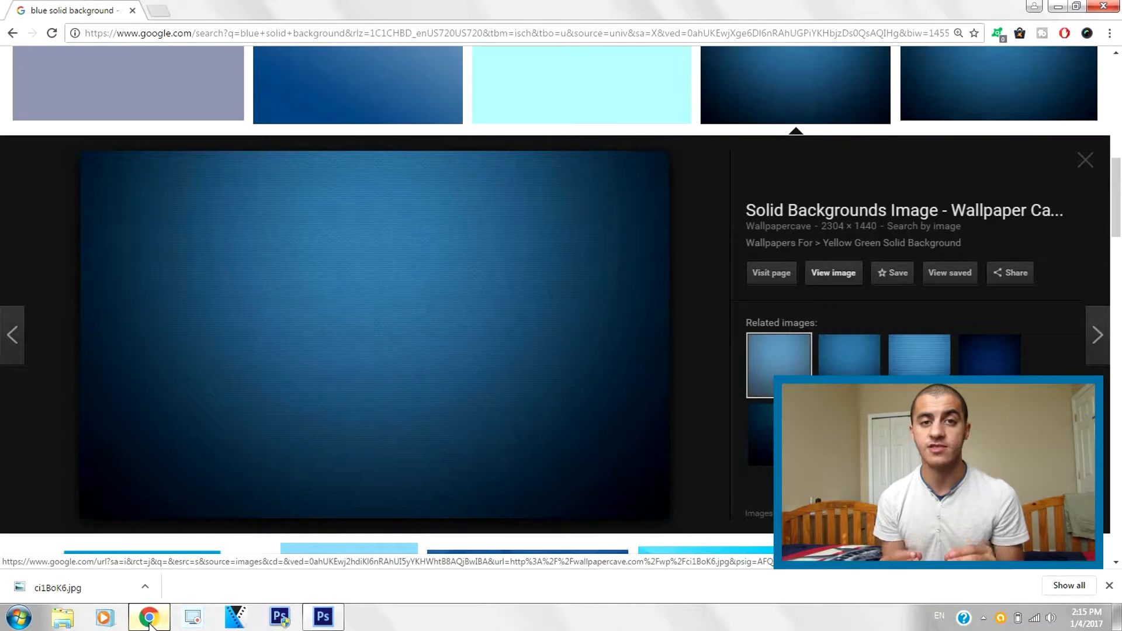
click(335, 624)
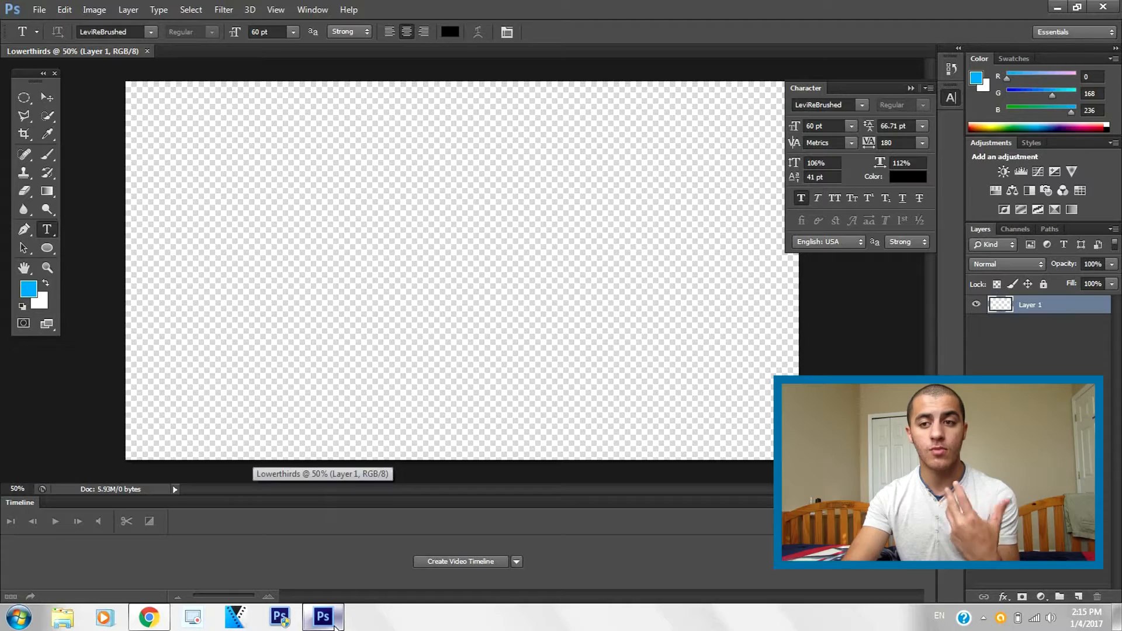
Open the 1920x1080-white-solid-color-background and ci1BoK6 images together from Sample Pictures
click(38, 10)
click(49, 39)
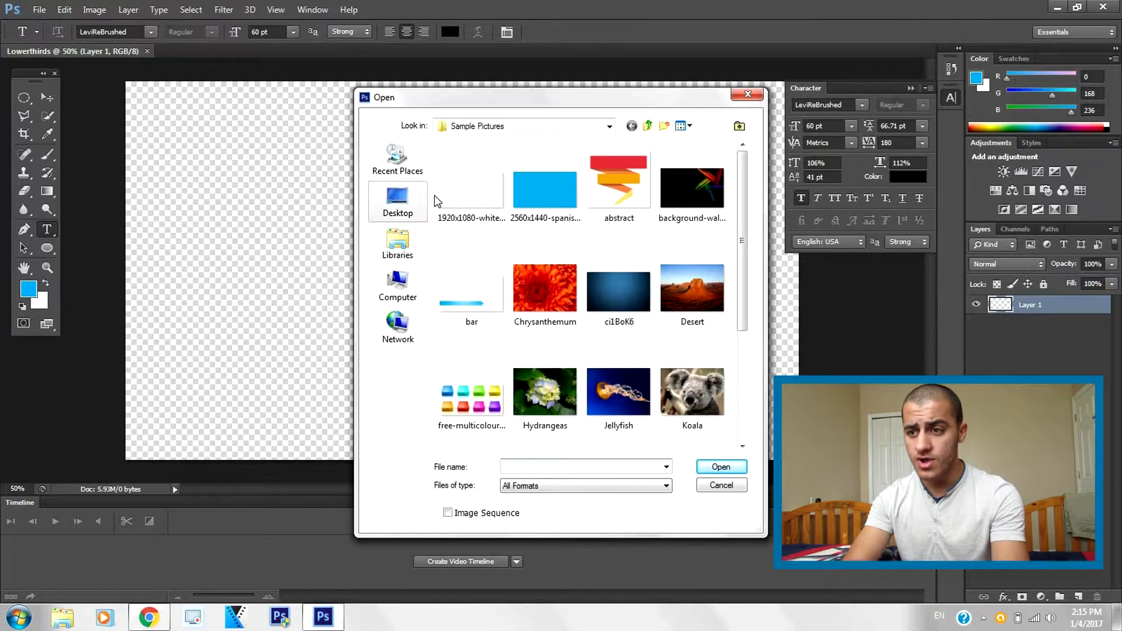
click(496, 222)
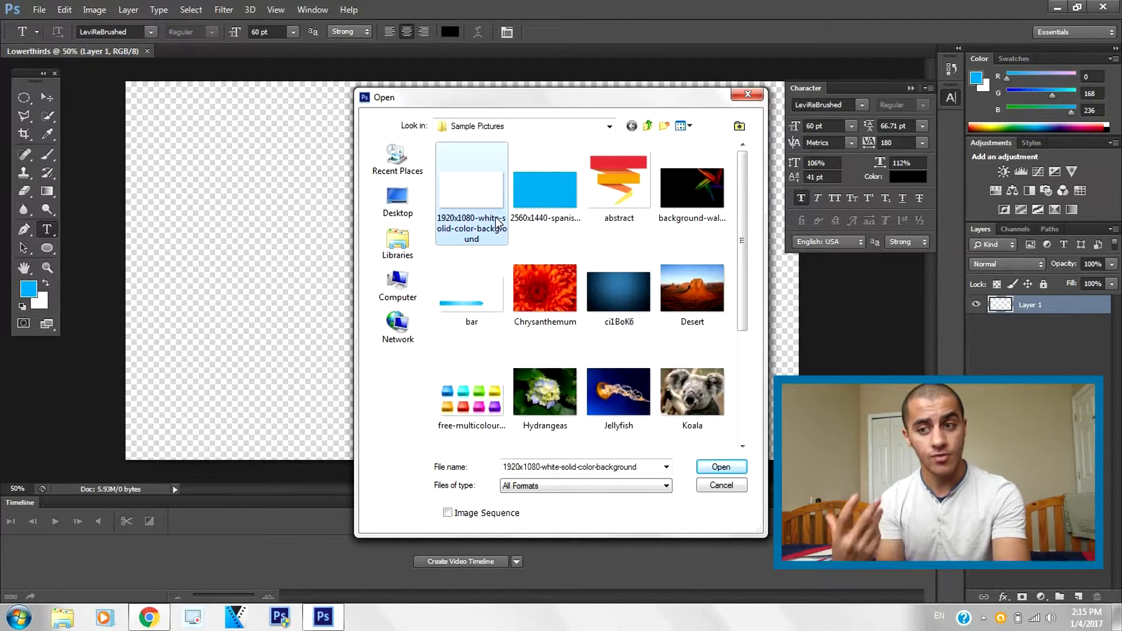
ctrl+click(636, 315)
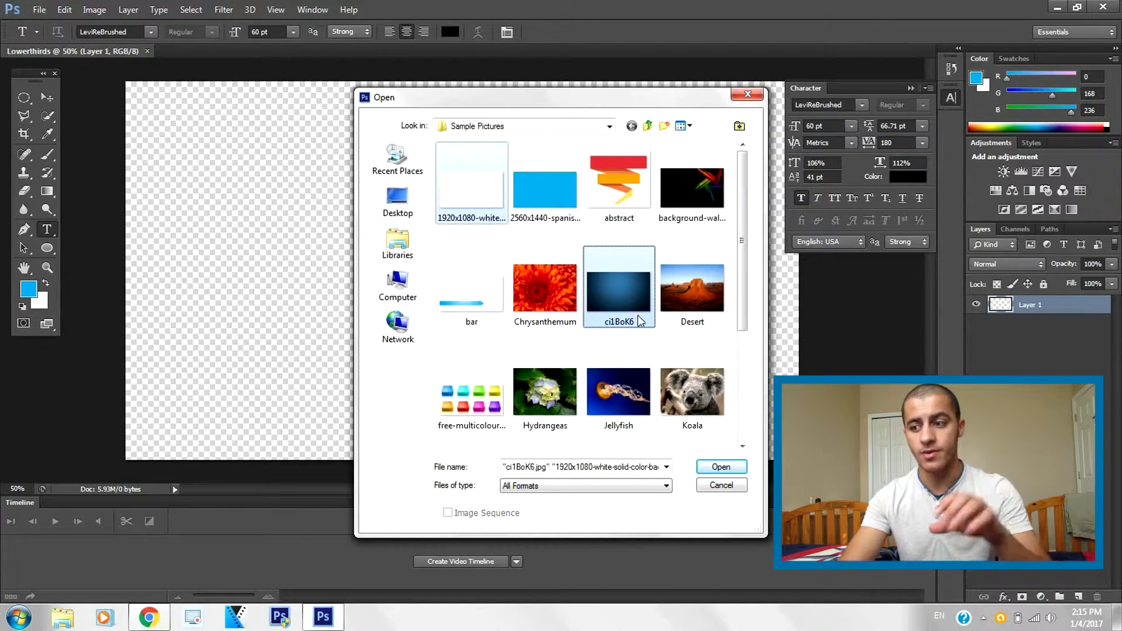
click(721, 468)
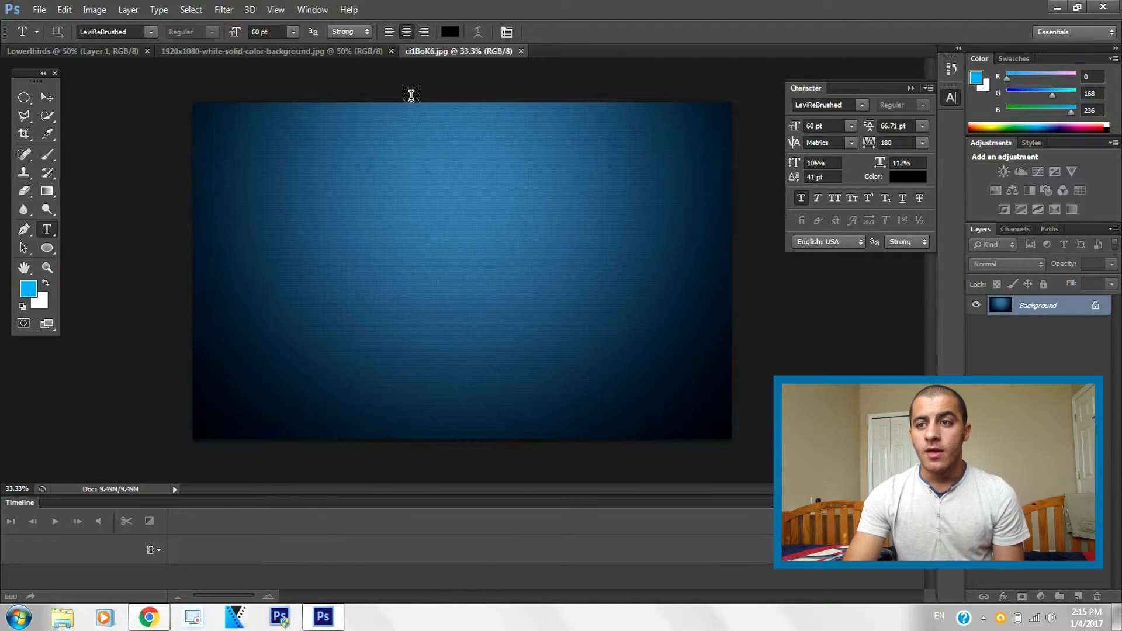
Make a perfectly circular selection near the middle of the white background image with the Elliptical Marquee tool
click(305, 52)
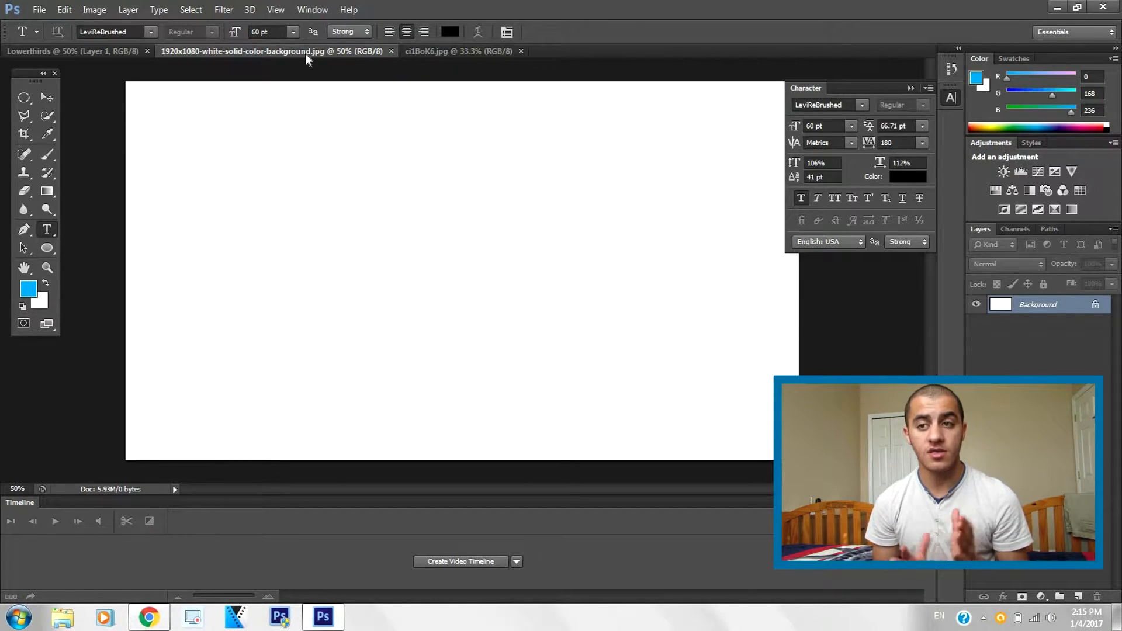
click(20, 103)
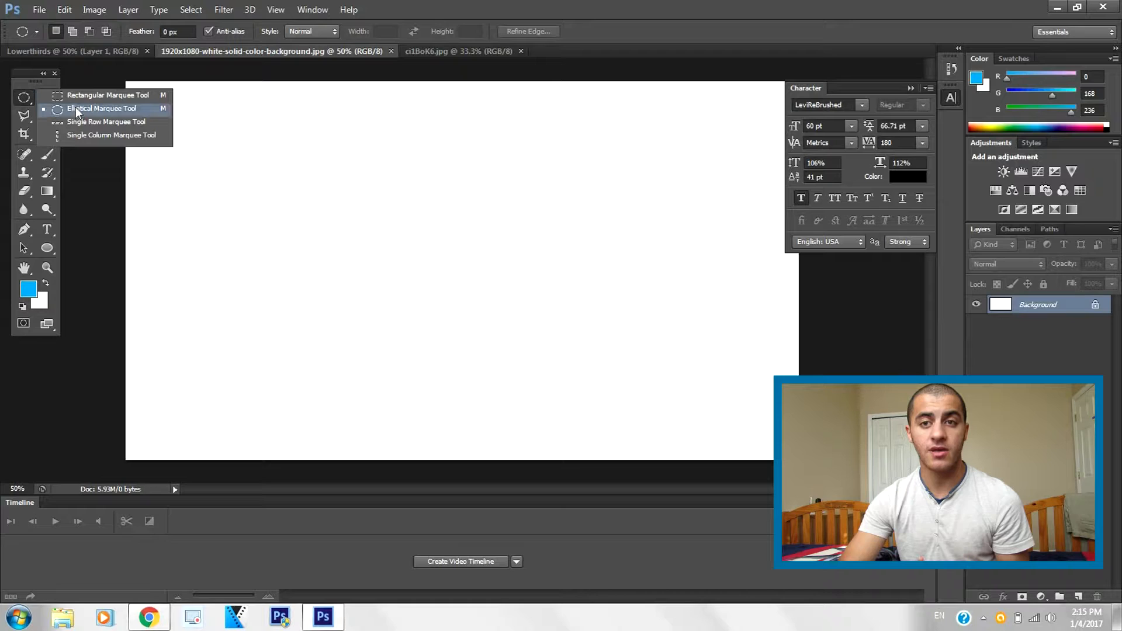
click(145, 110)
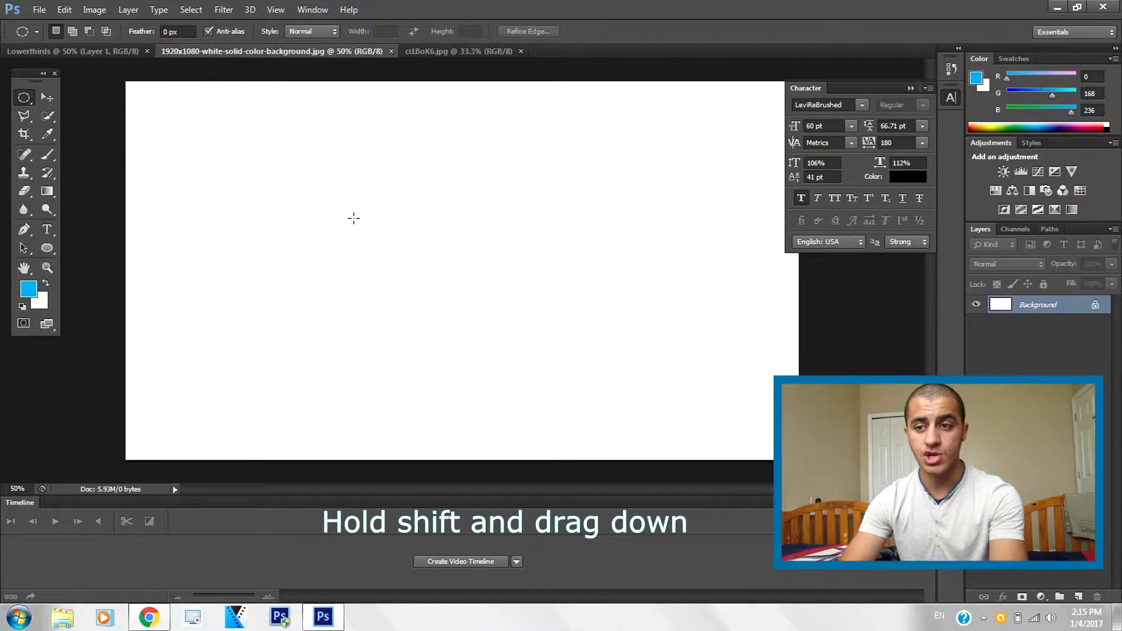
drag(353, 211, 477, 349)
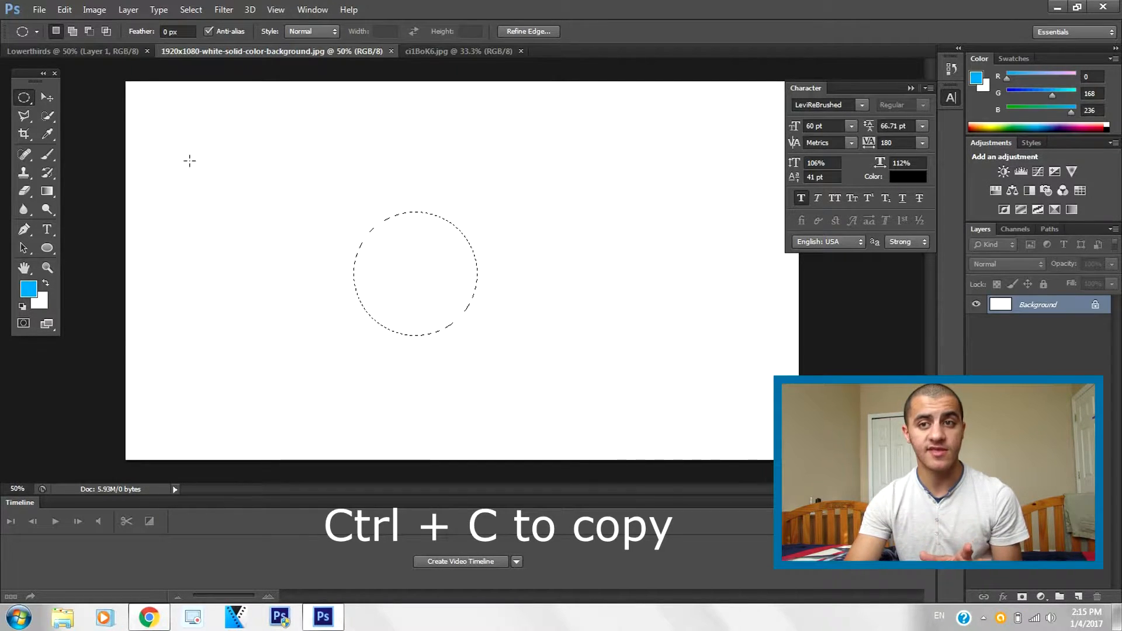
Paste the copied white circle into the Lowerthirds document and rename its layer Logo
click(111, 53)
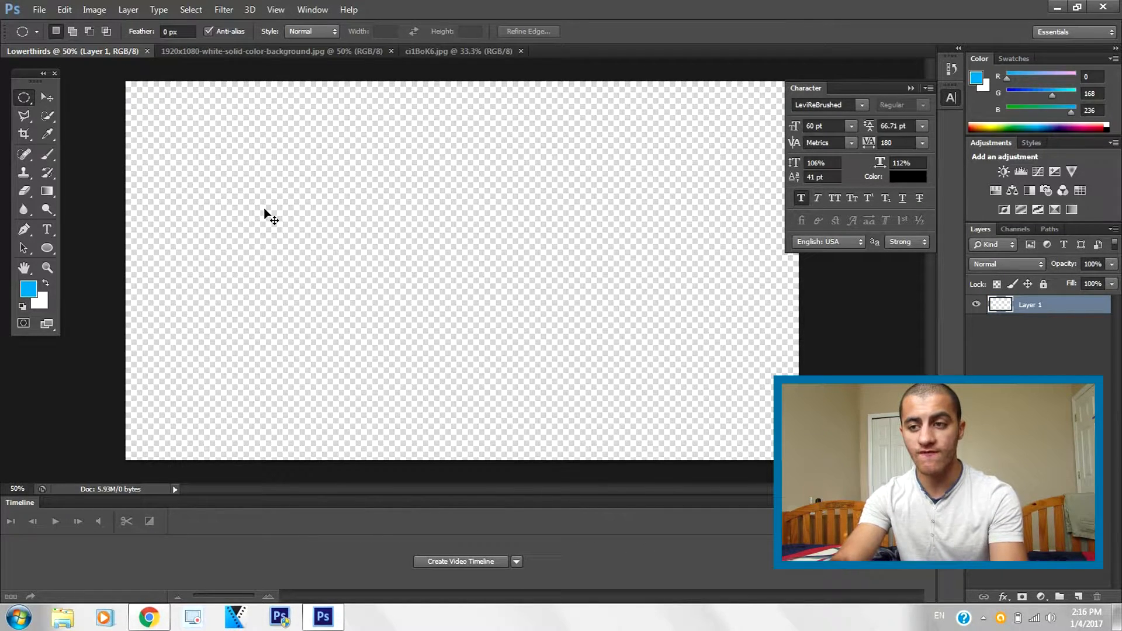
key(ctrl+v)
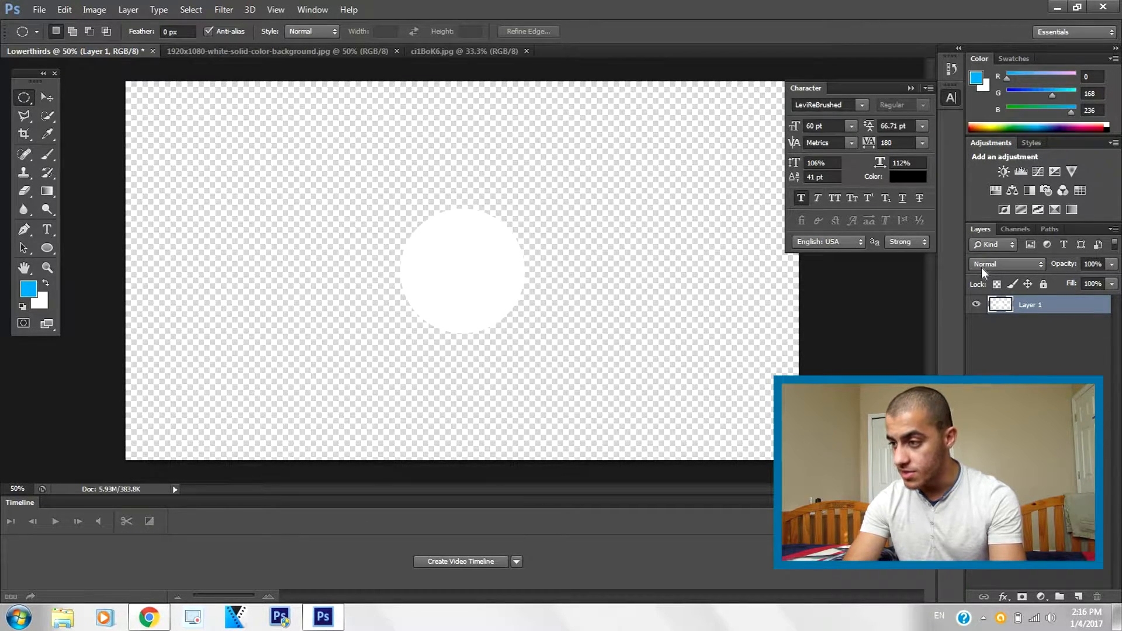
double_click(1030, 307)
text(Logo)
key(Return)
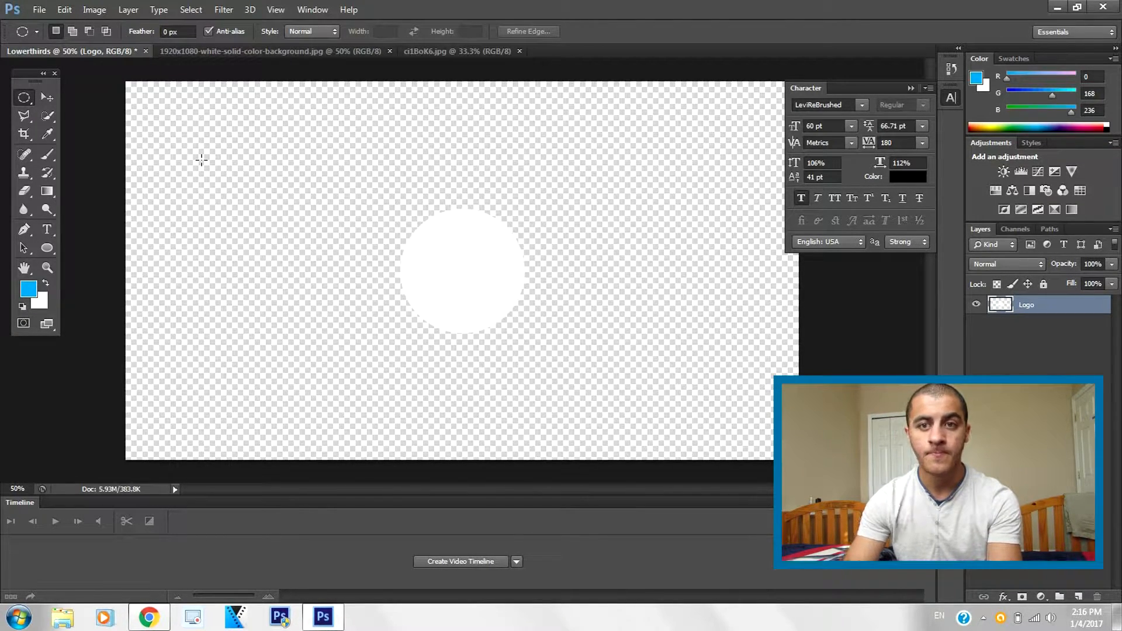
Draw an unfilled circle about 332 px across with the Ellipse tool and centre it over the white circle
click(47, 134)
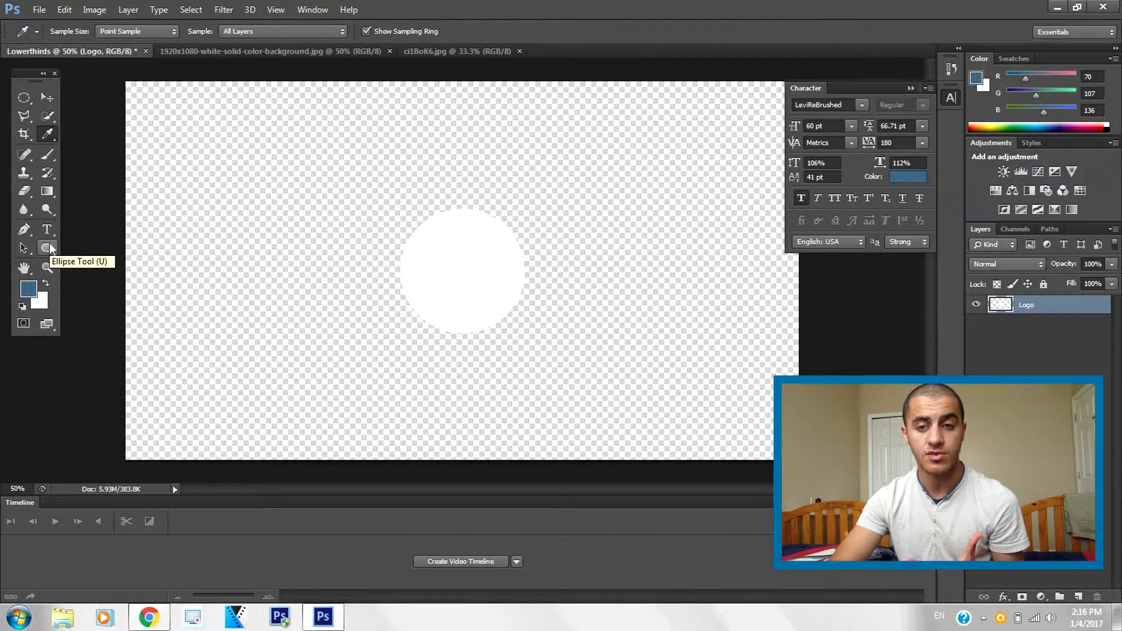
click(47, 248)
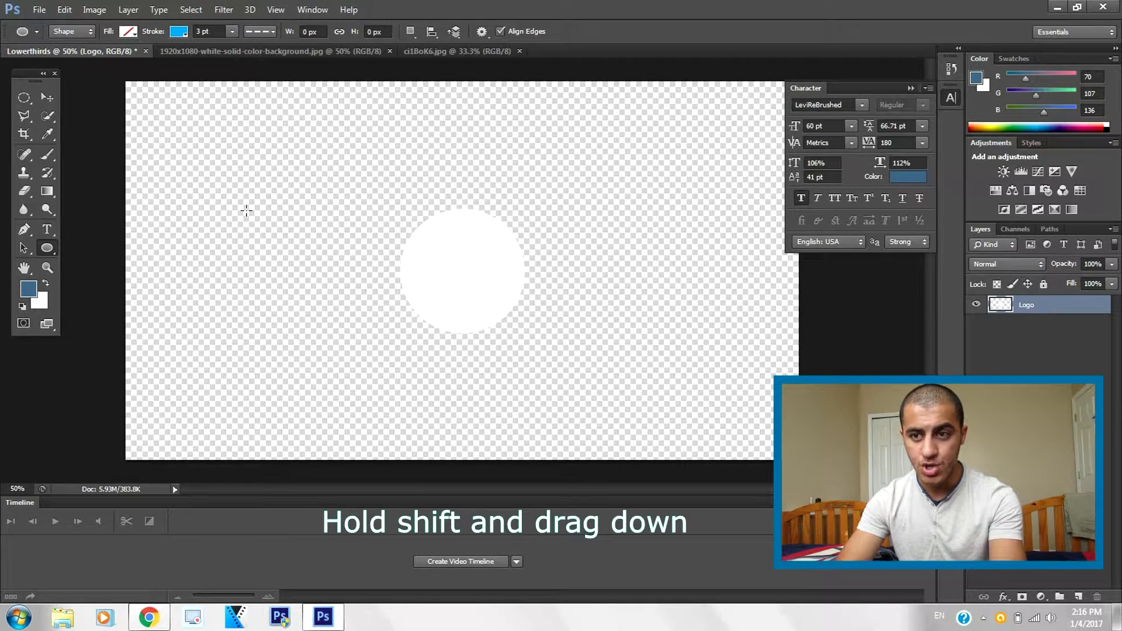
drag(246, 210, 363, 398)
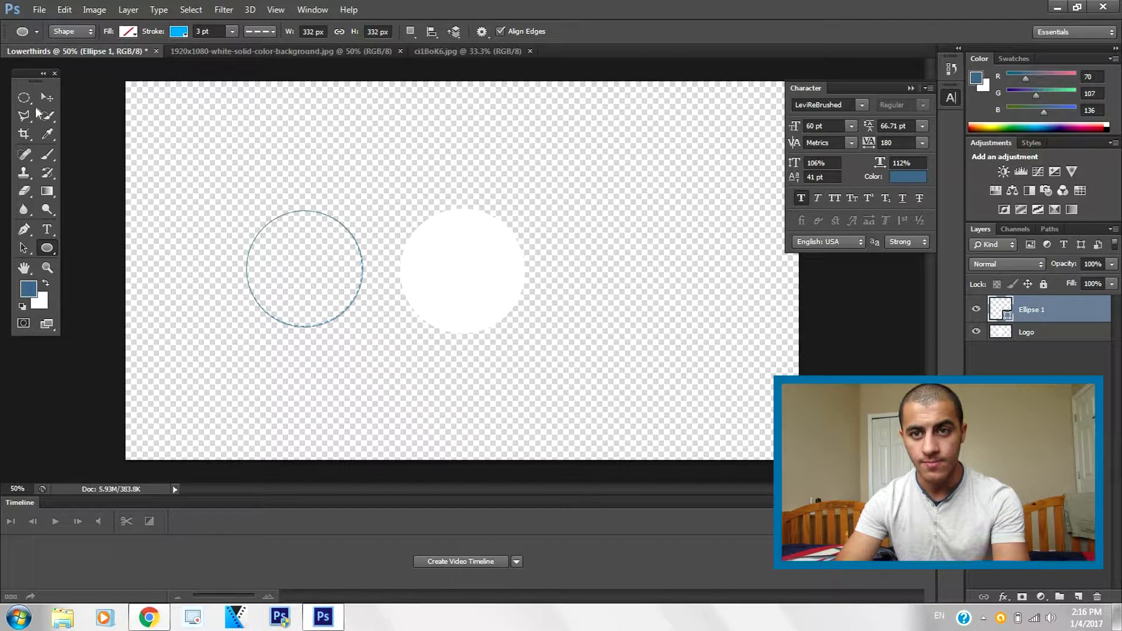
click(48, 100)
drag(338, 265, 498, 269)
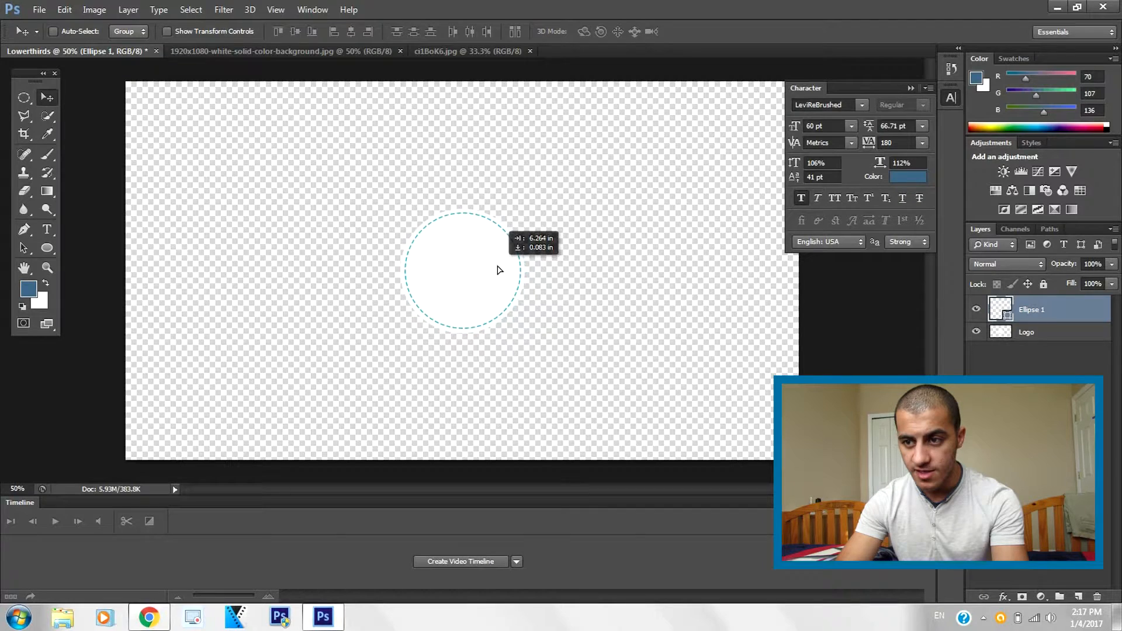
drag(498, 270, 499, 270)
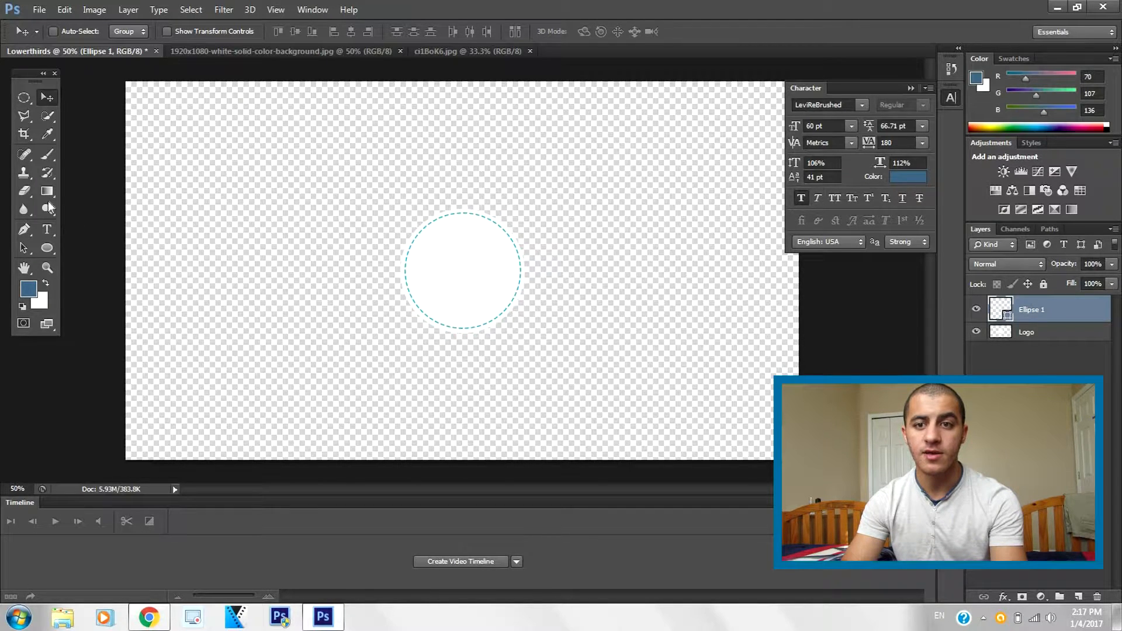
Give the ellipse outline the dashed stroke style and a stroke width of about 9.58 pt
click(47, 247)
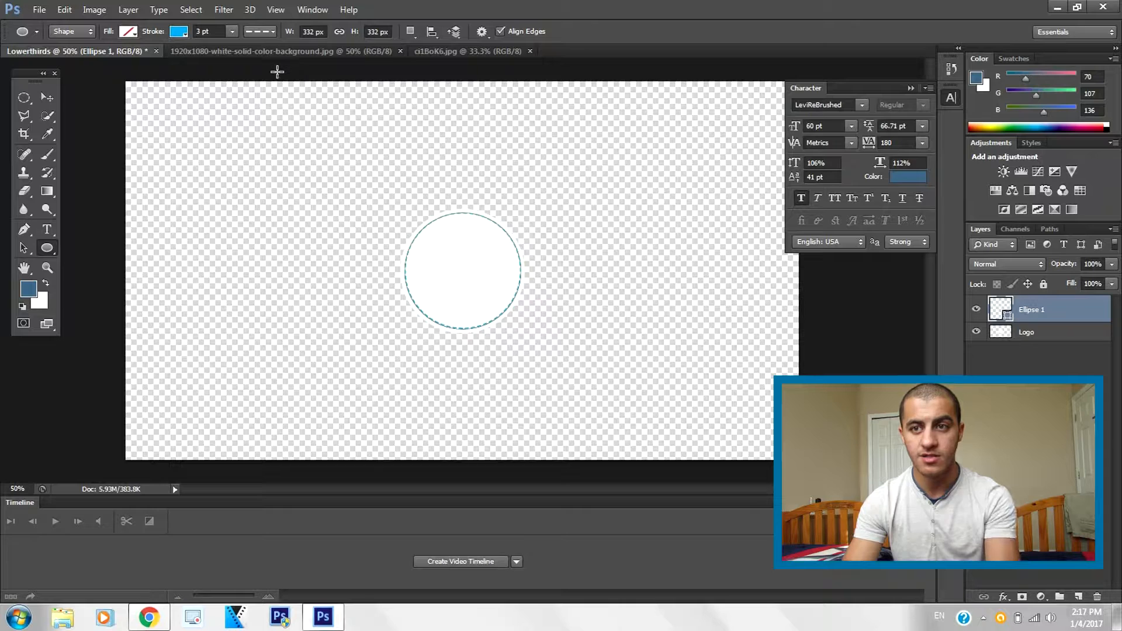
click(259, 31)
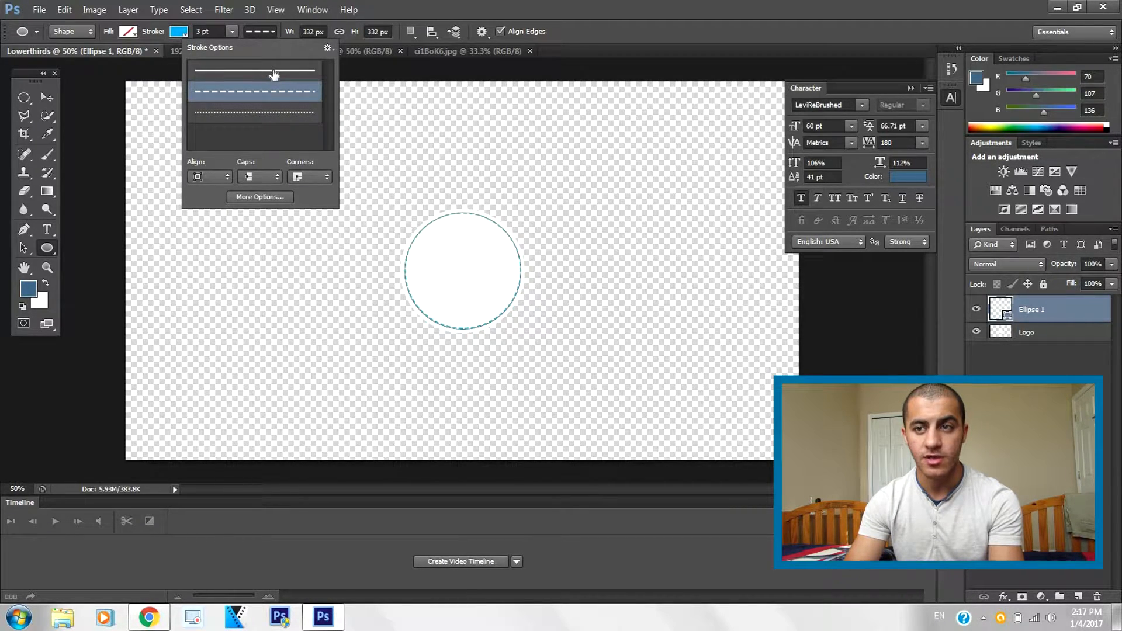
click(273, 72)
click(257, 112)
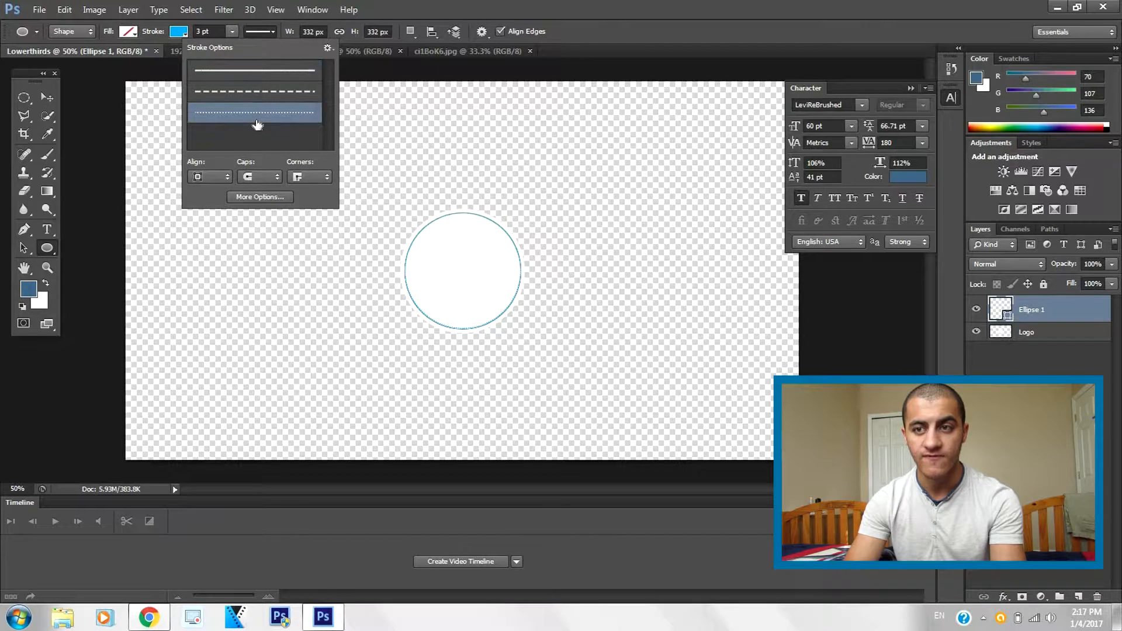
click(281, 93)
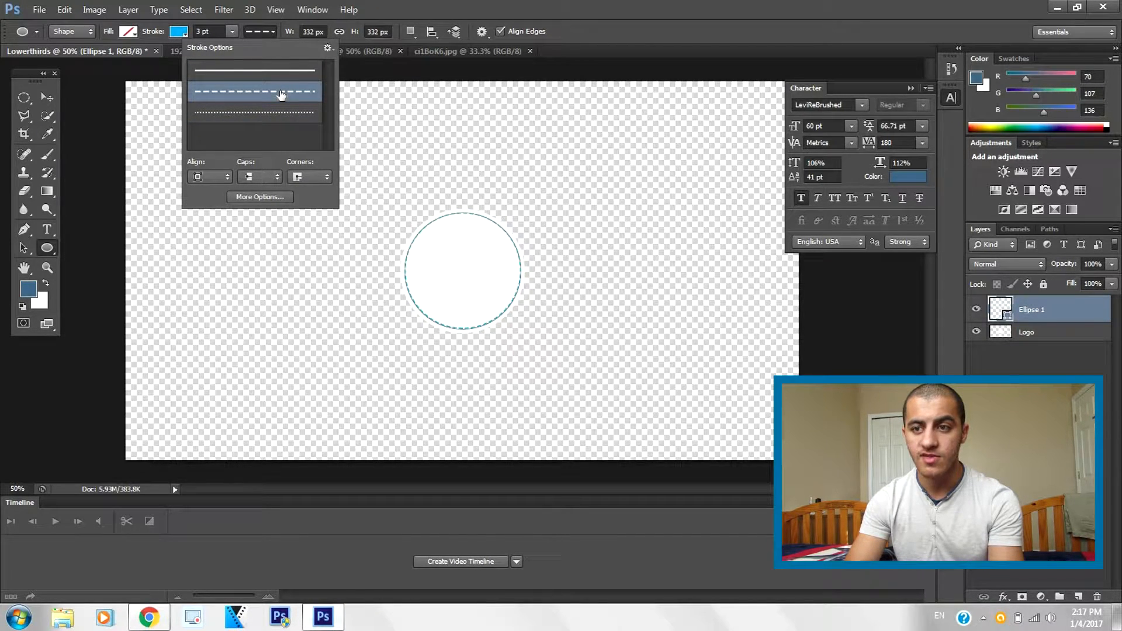
click(240, 31)
click(236, 32)
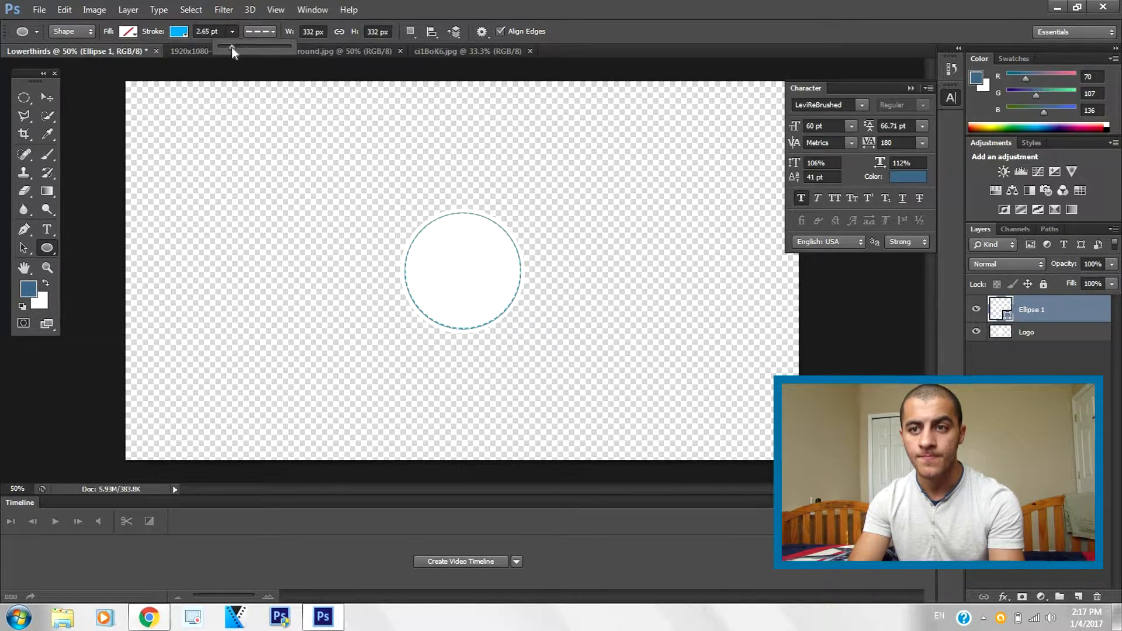
drag(234, 47, 240, 45)
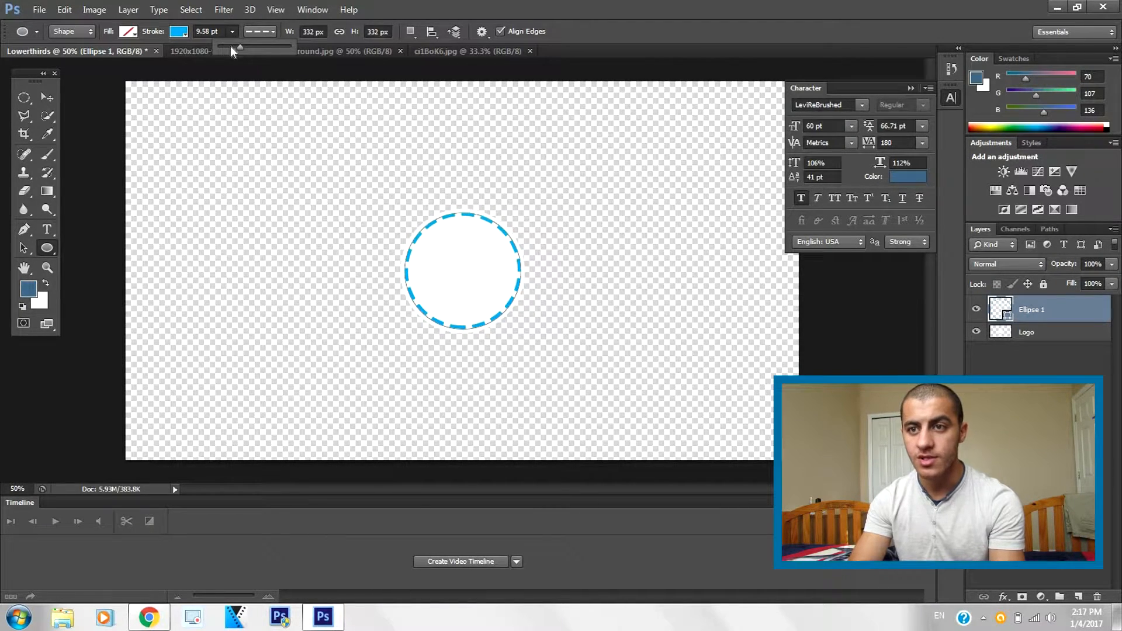
click(325, 41)
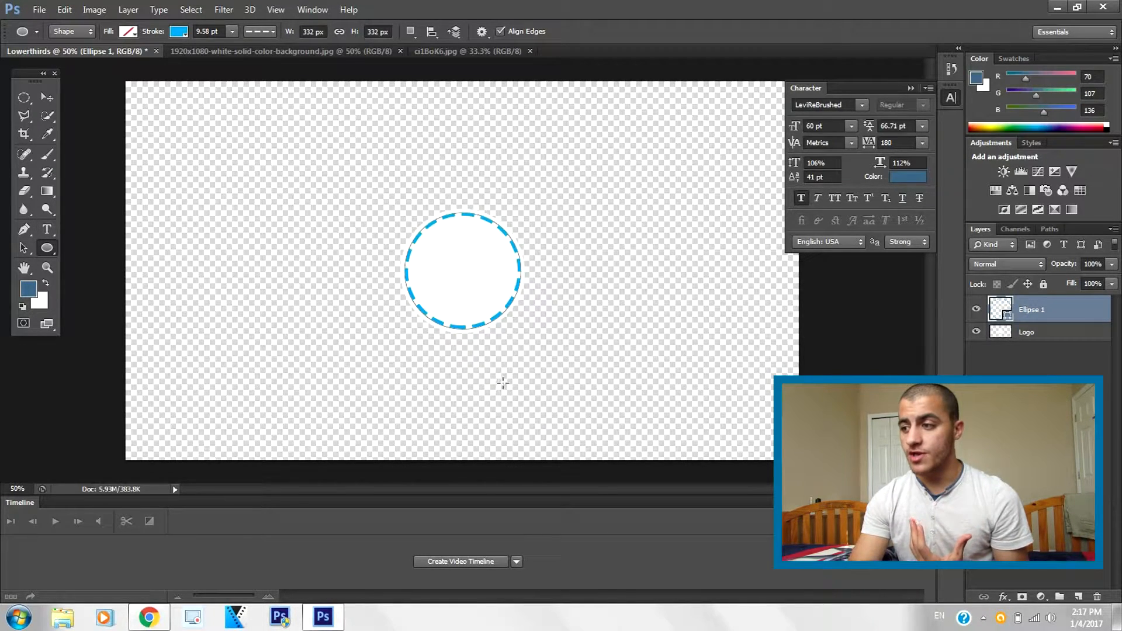
Merge the dashed Ellipse 1 layer with the Logo layer and shift the merged logo slightly left and down on the canvas
ctrl+click(1030, 338)
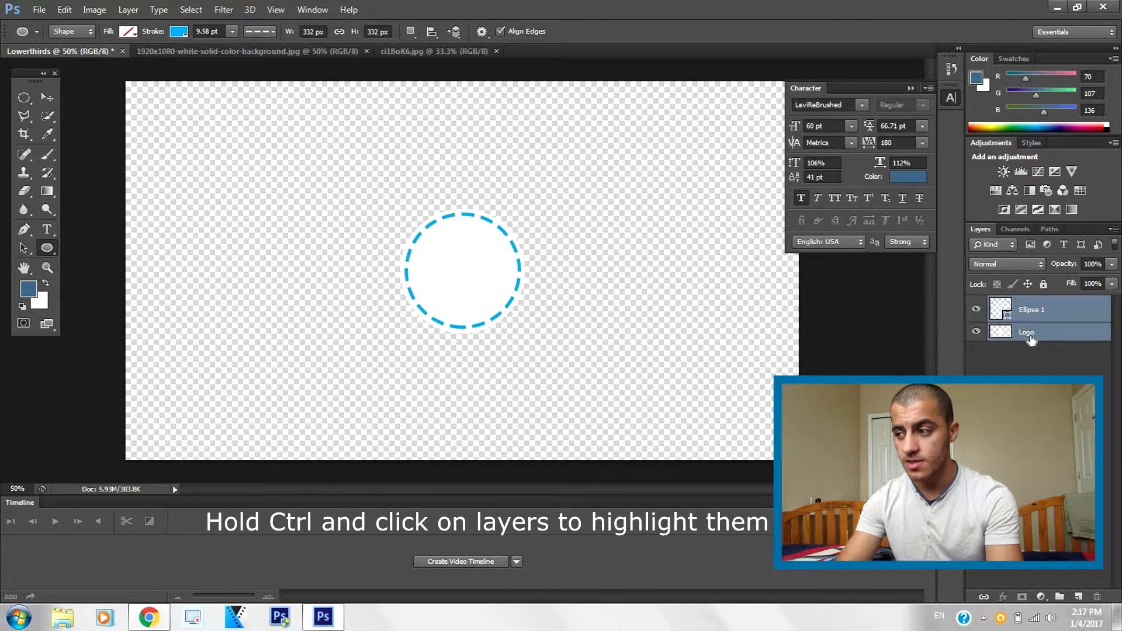
right_click(1031, 338)
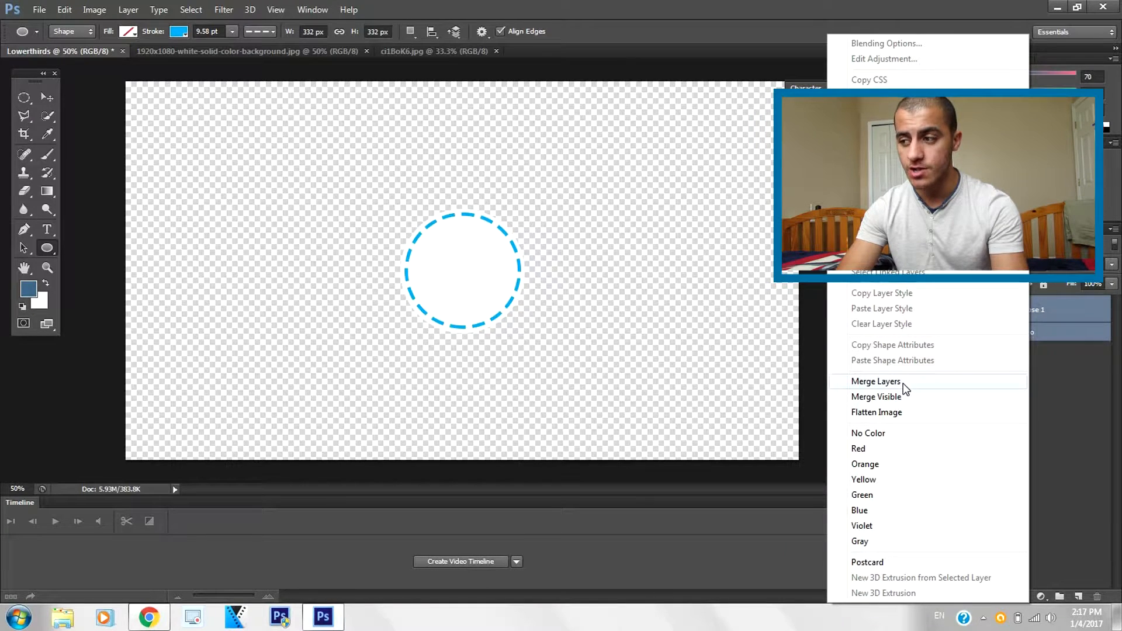
click(877, 382)
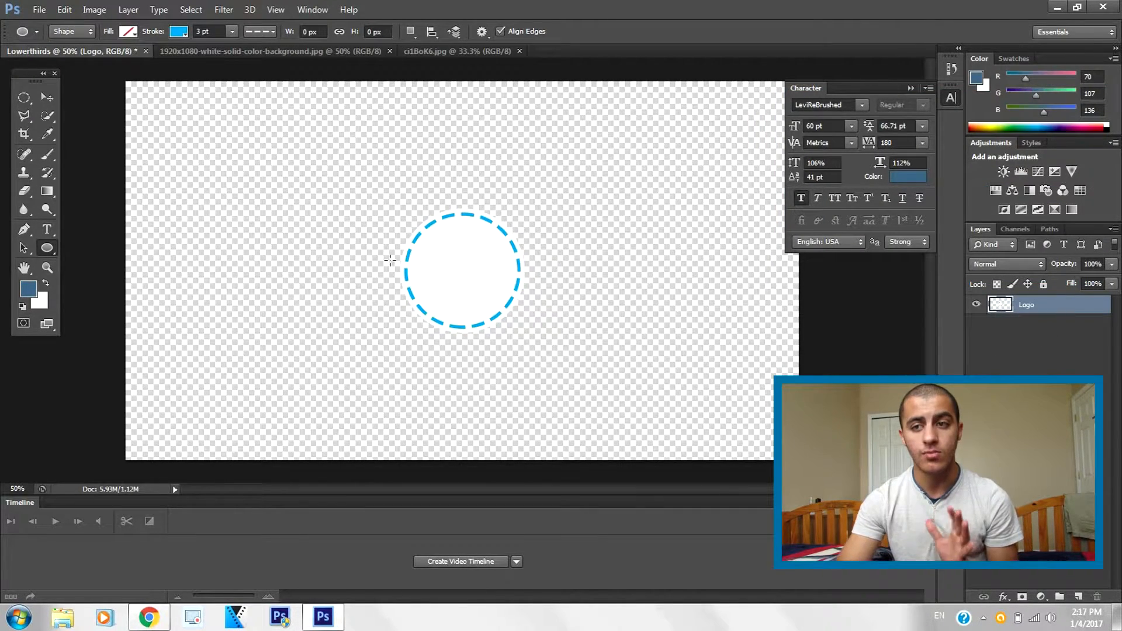
click(47, 97)
mouse_move(470, 257)
mouse_down()
mouse_move(343, 266)
mouse_move(459, 256)
mouse_up()
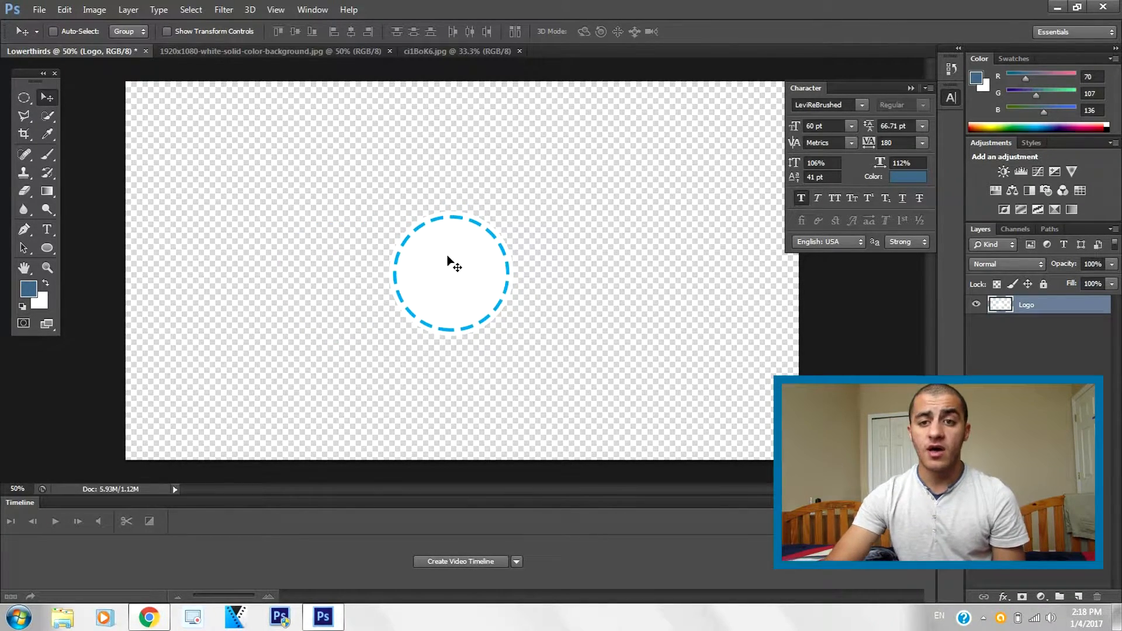
Add the two-line text "Tech Bud" in LeviReBrushed at 60 pt and centre it inside the white circle
click(50, 233)
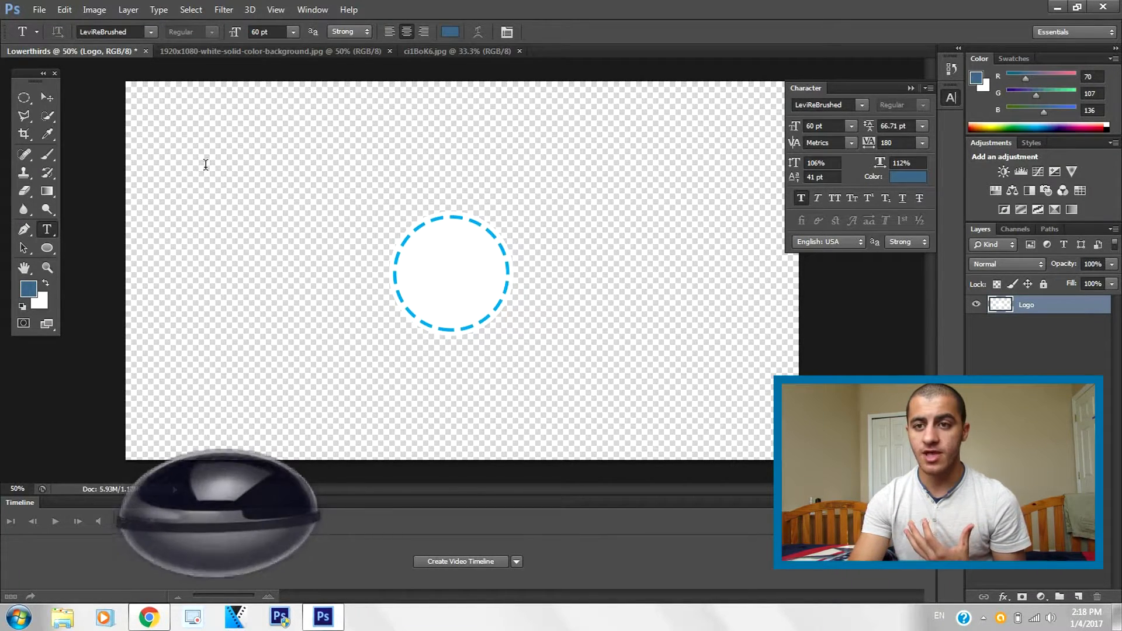
click(206, 165)
text(tech)
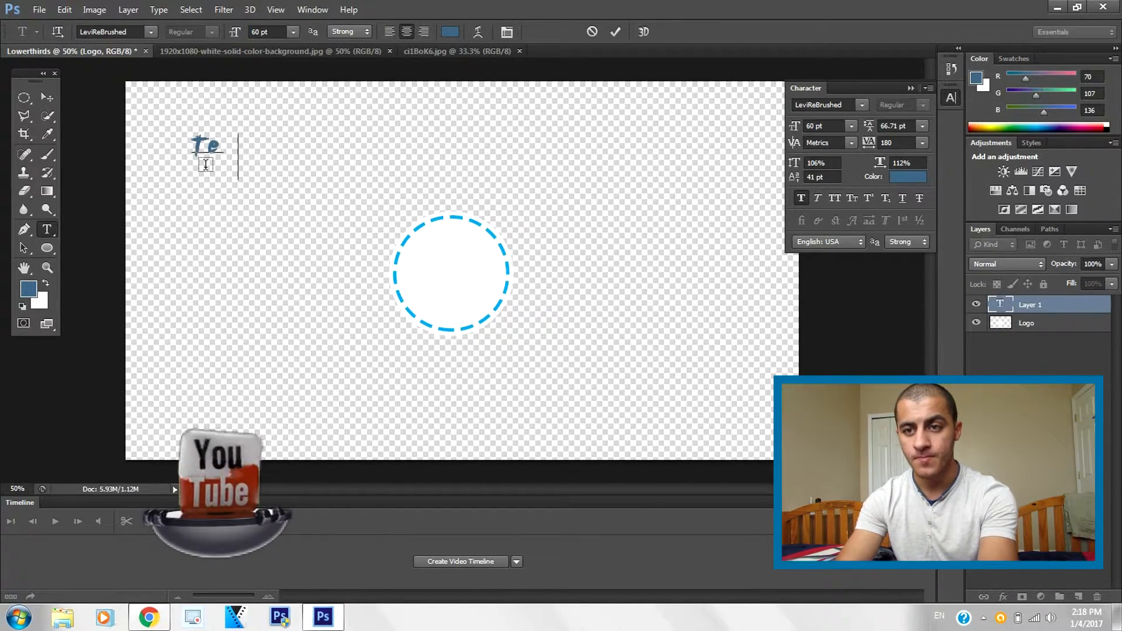
key(Return)
text(Bud)
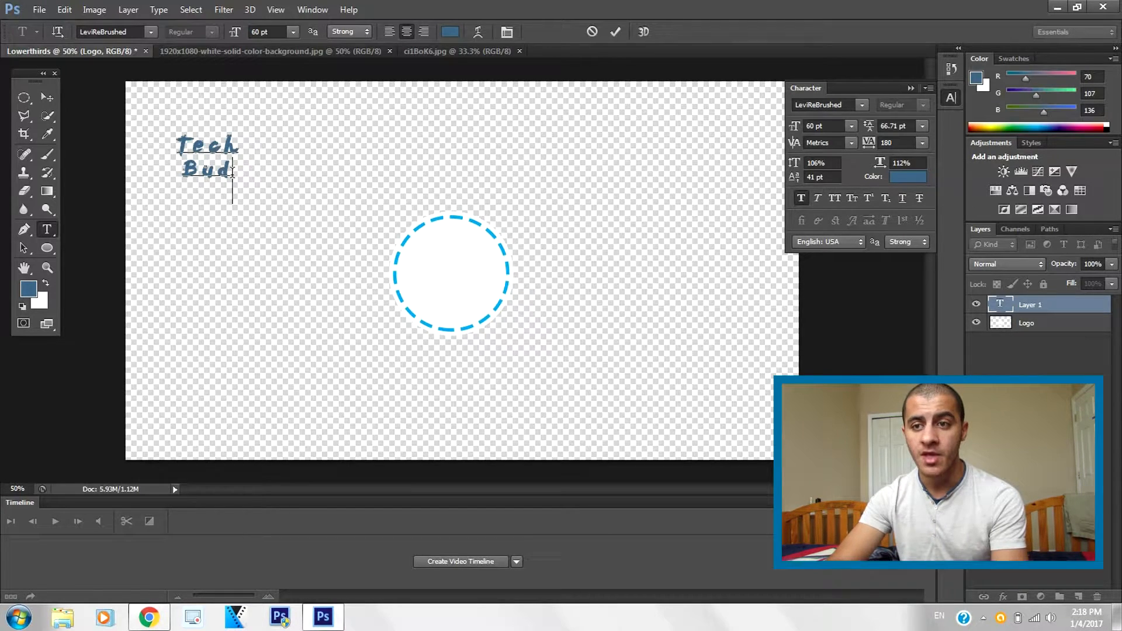
click(46, 97)
drag(200, 152, 443, 265)
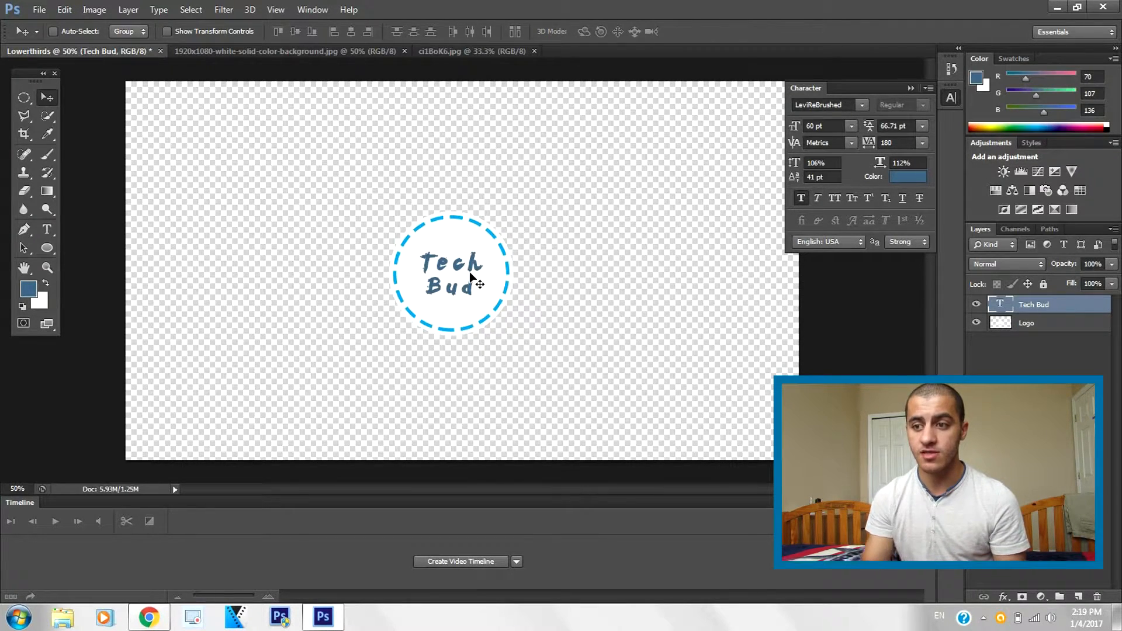
Save the logo as Lowerthirds.png in PNG format in the Sample Pictures folder and close the Lowerthirds document
click(39, 10)
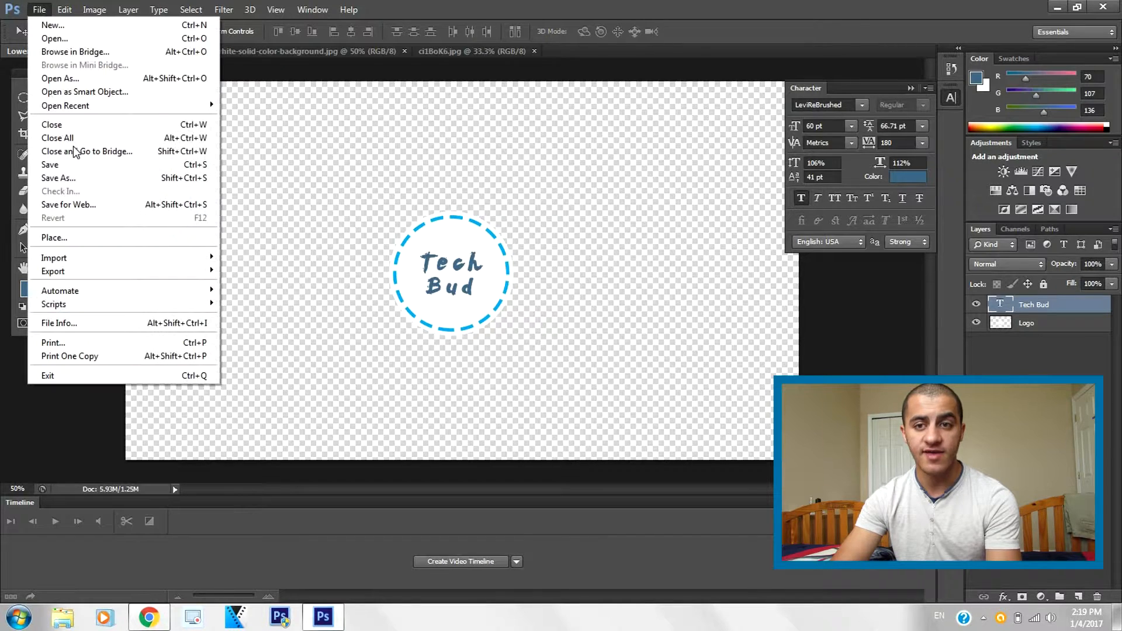
click(89, 178)
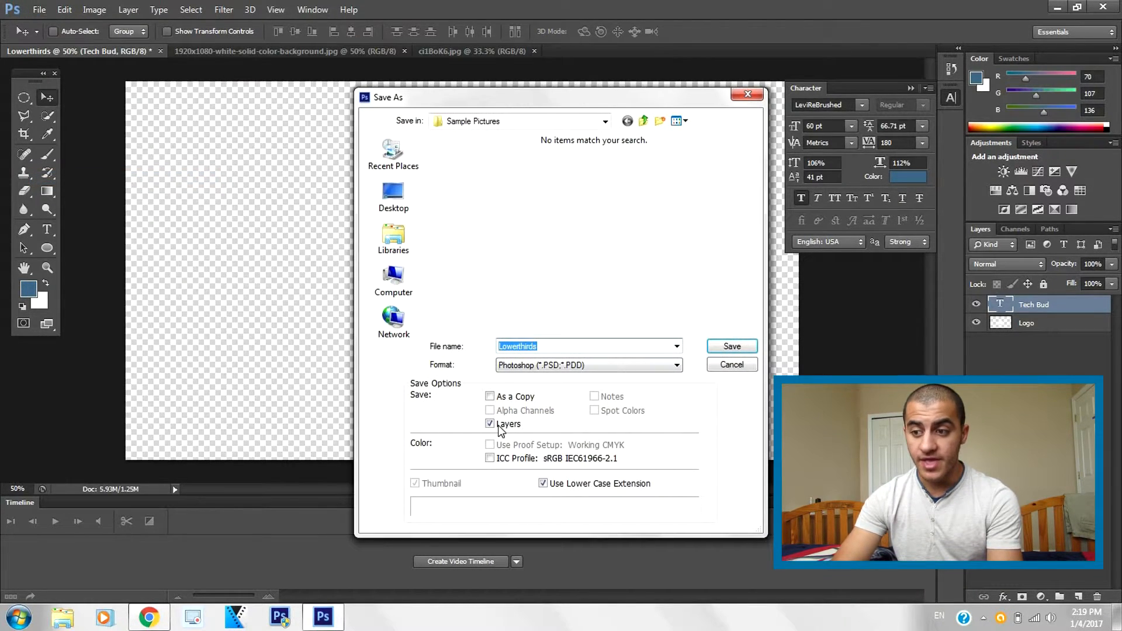
click(544, 365)
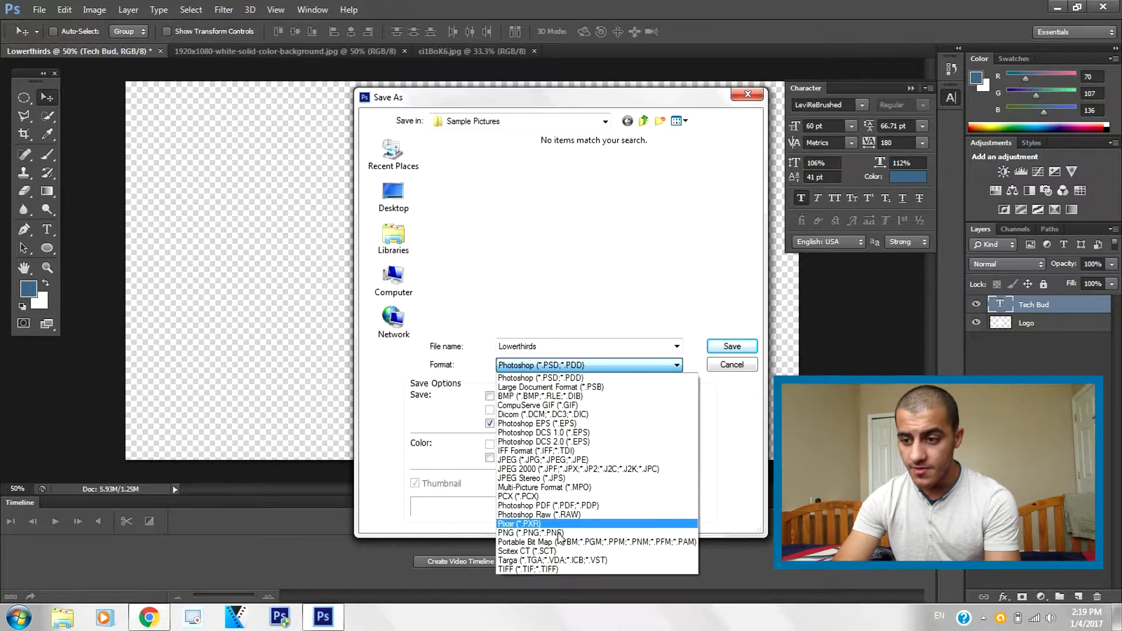
click(560, 533)
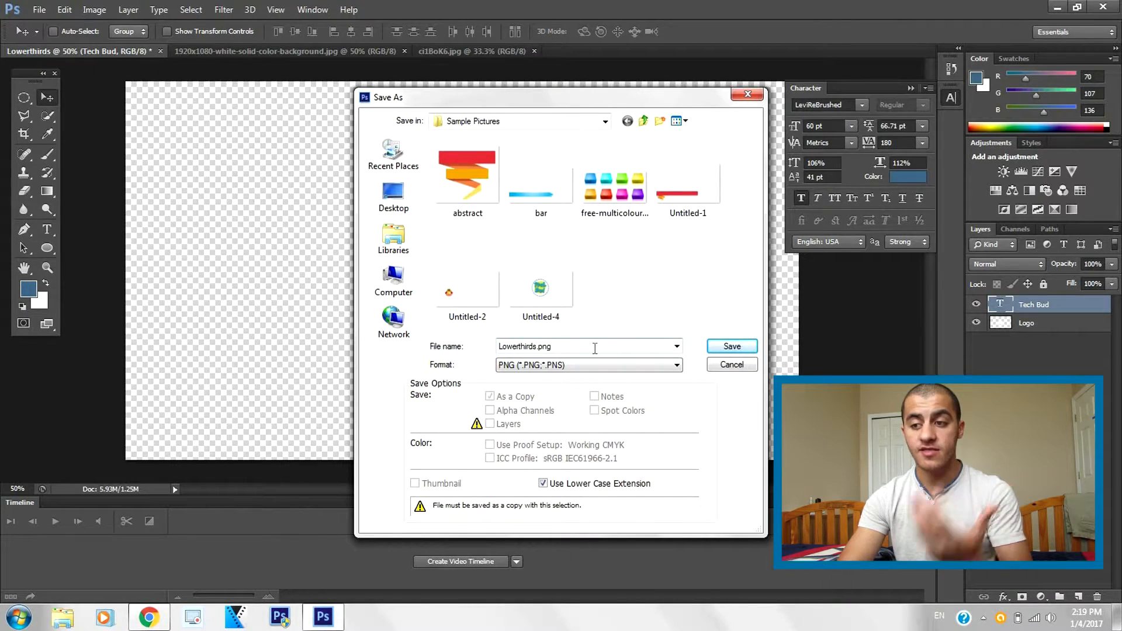
click(727, 349)
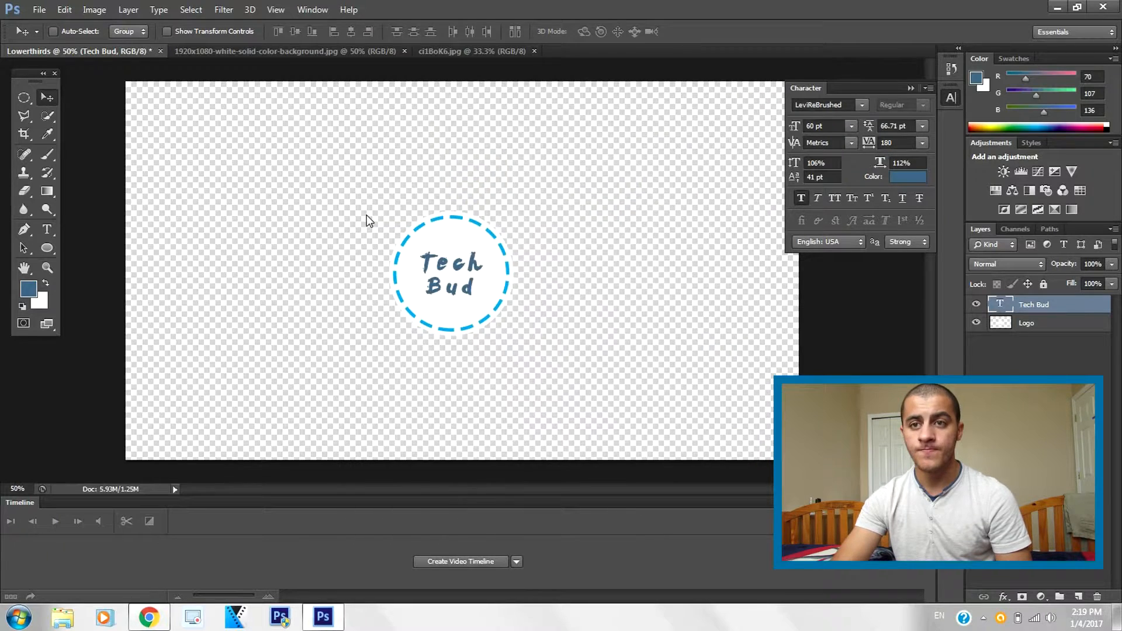
click(625, 192)
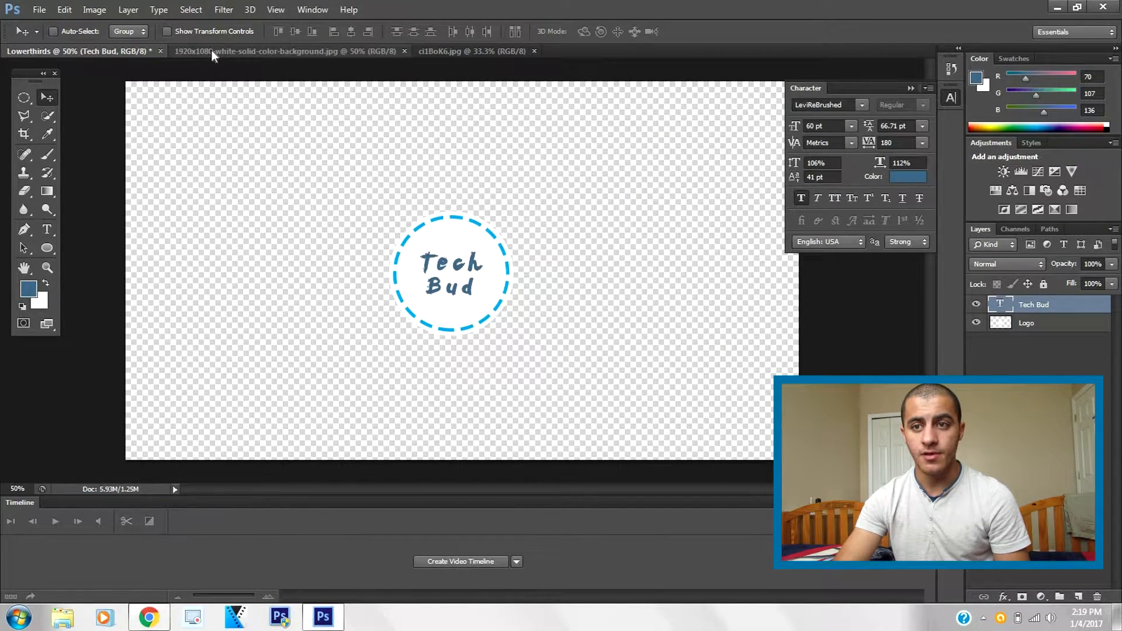
click(160, 51)
Set up a new document with a width of 1920 pixels and a height of 1080 pixels
click(39, 9)
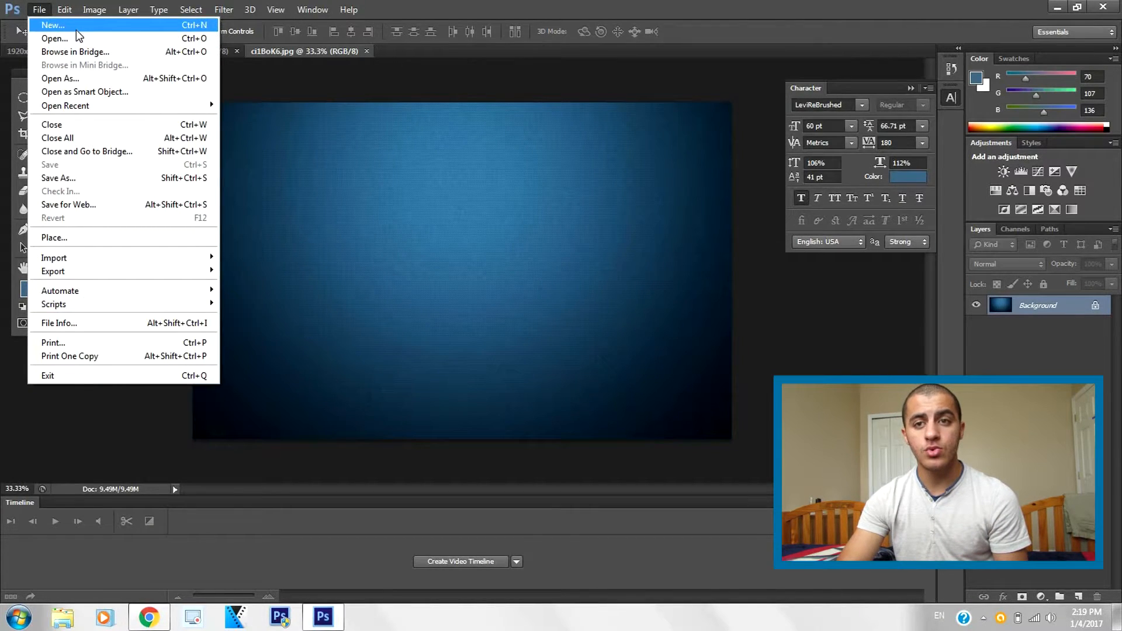
click(76, 26)
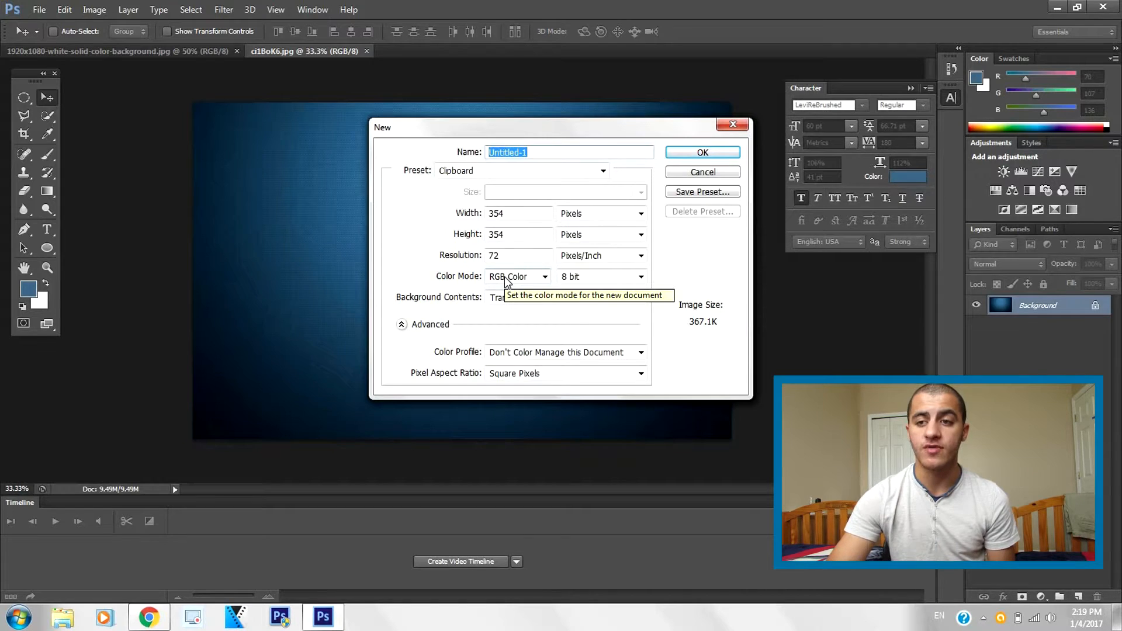
click(519, 217)
double_click(518, 214)
text(0)
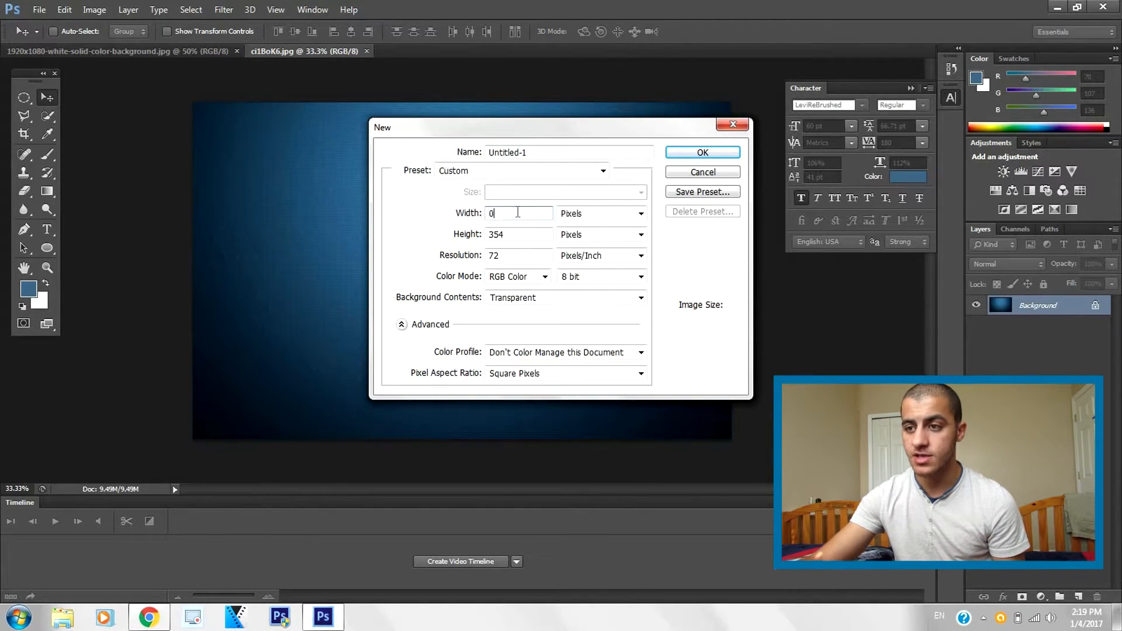
key(BackSpace)
text(1920)
key(Tab)
key(Tab)
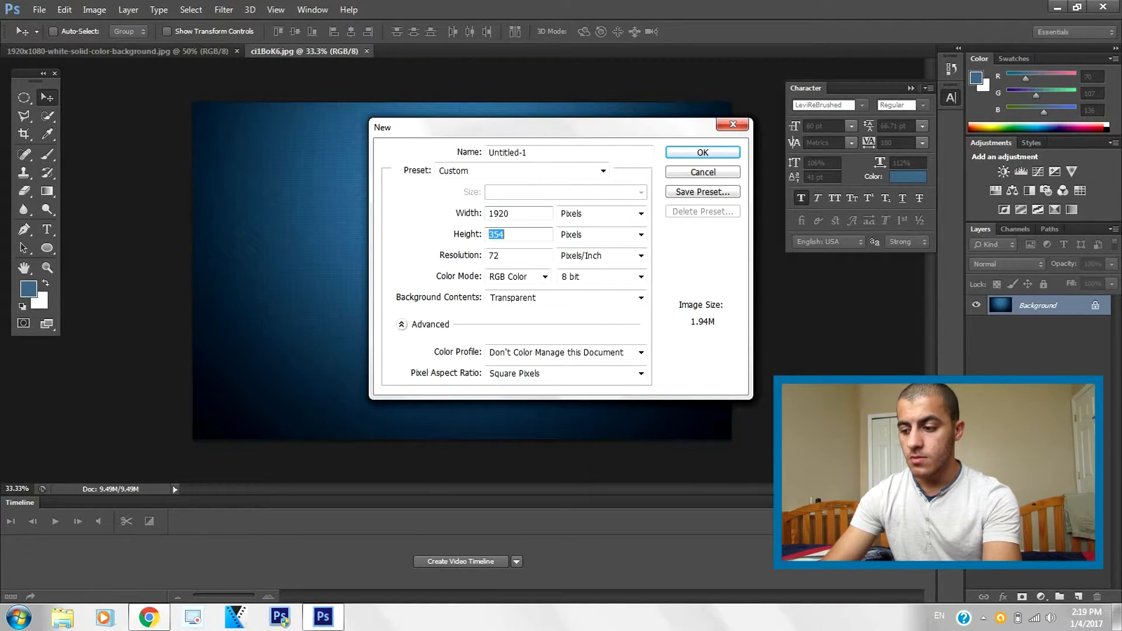
text(1080)
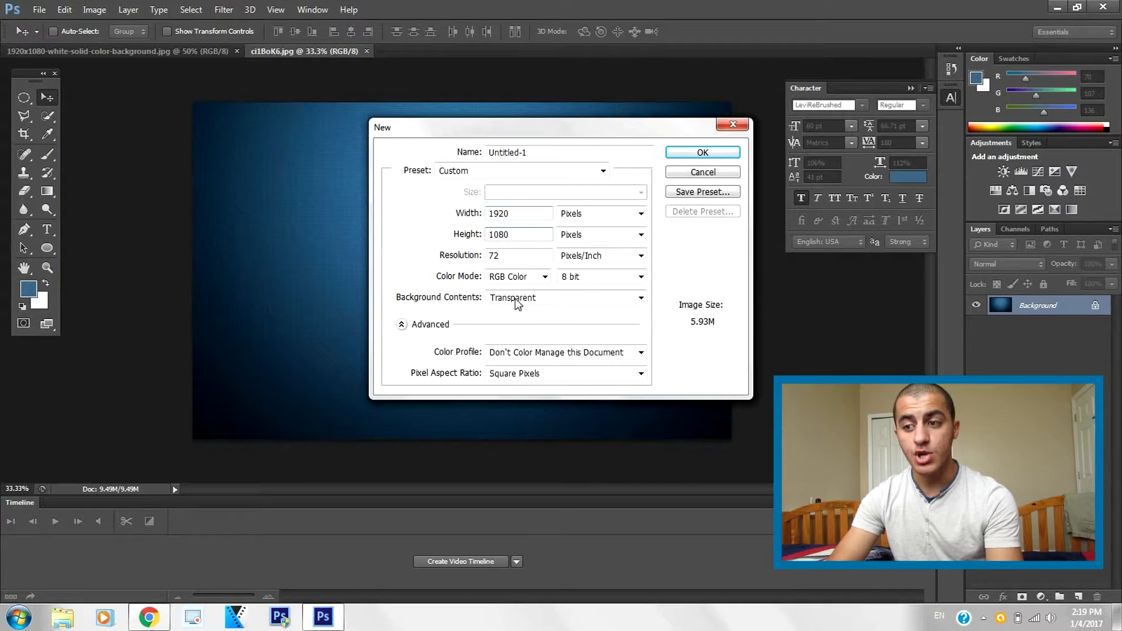
Name the new document lowerthird and create it with transparent background contents
click(557, 154)
key(BackSpace)
key(BackSpace)
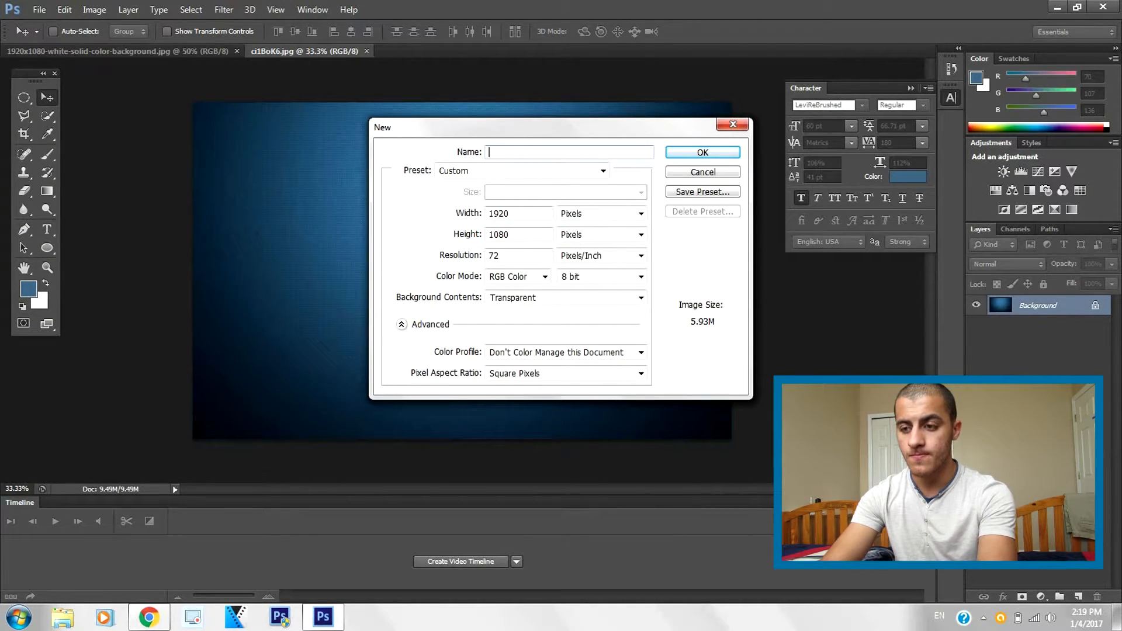
key(Return)
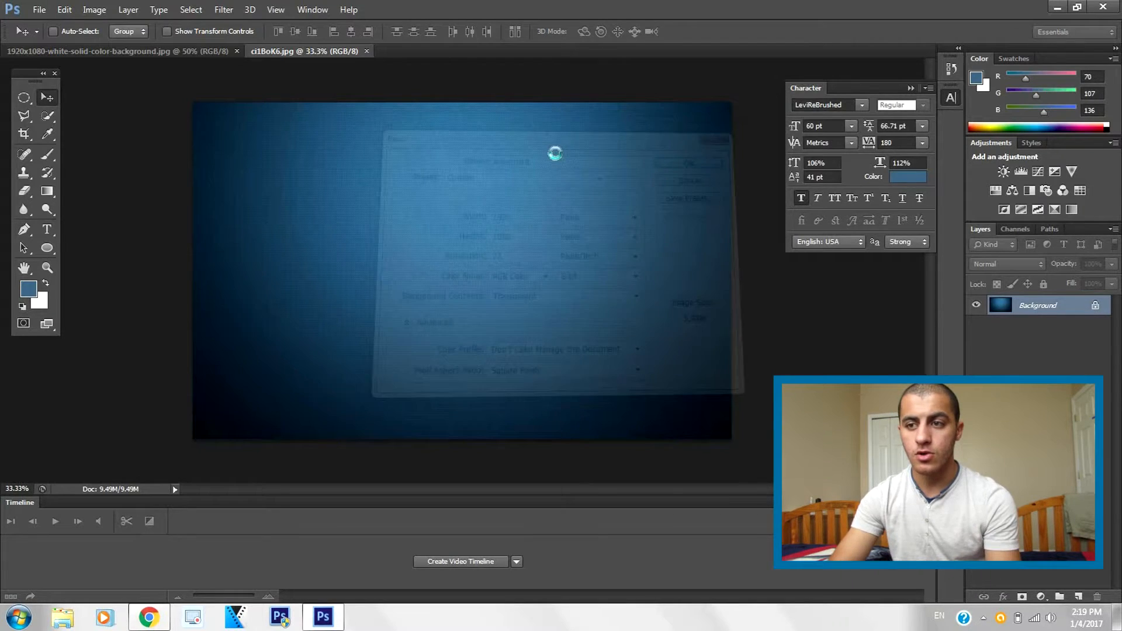
Select a long horizontal strip in the upper part of the blue ci1BoK6.jpg image with the Rectangular Marquee tool and copy it
click(287, 49)
click(24, 98)
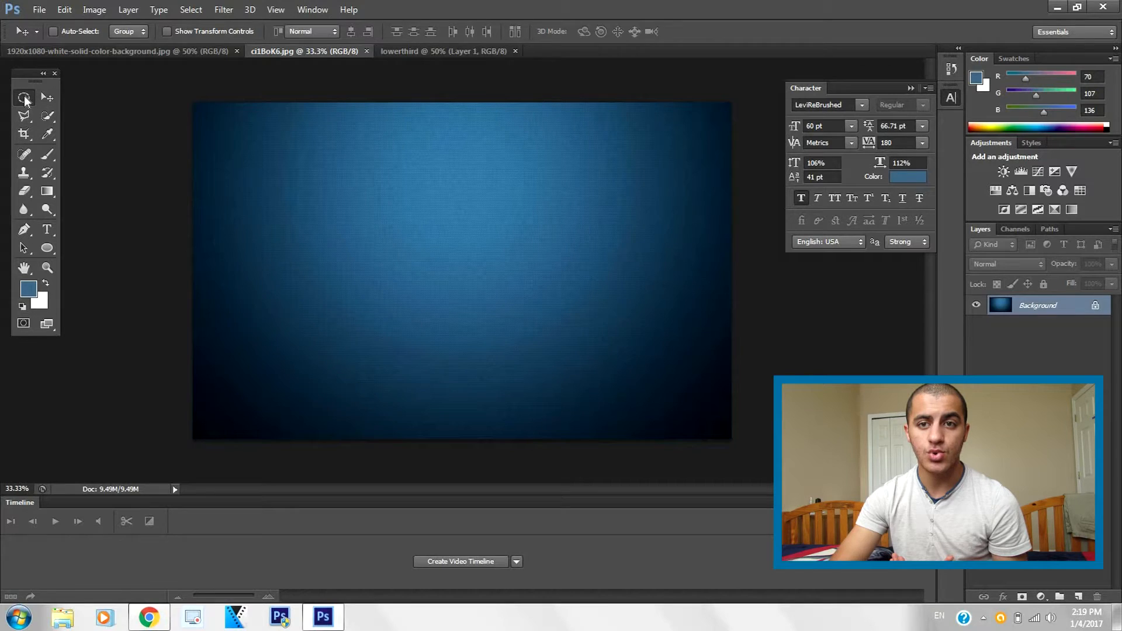
right_click(24, 98)
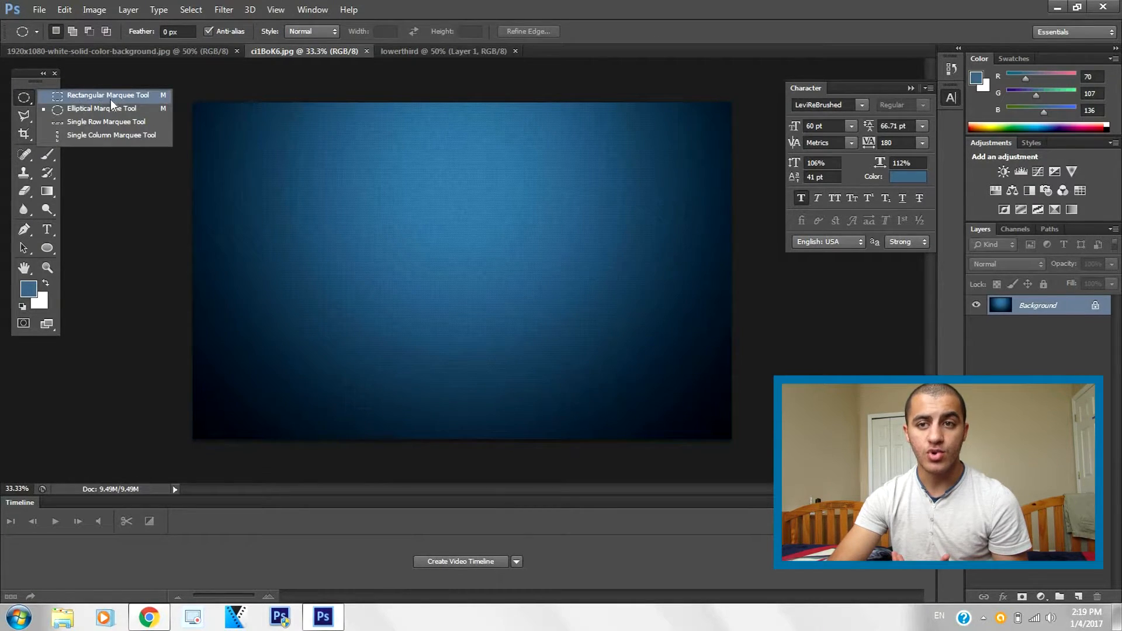
click(127, 97)
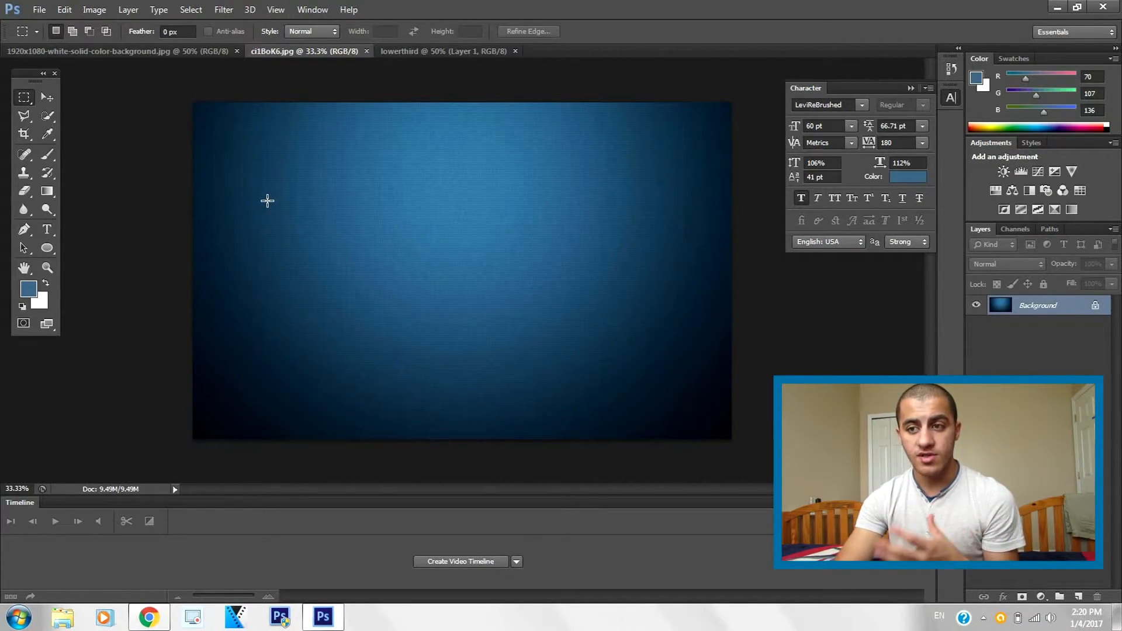
drag(242, 180, 676, 233)
key(ctrl+c)
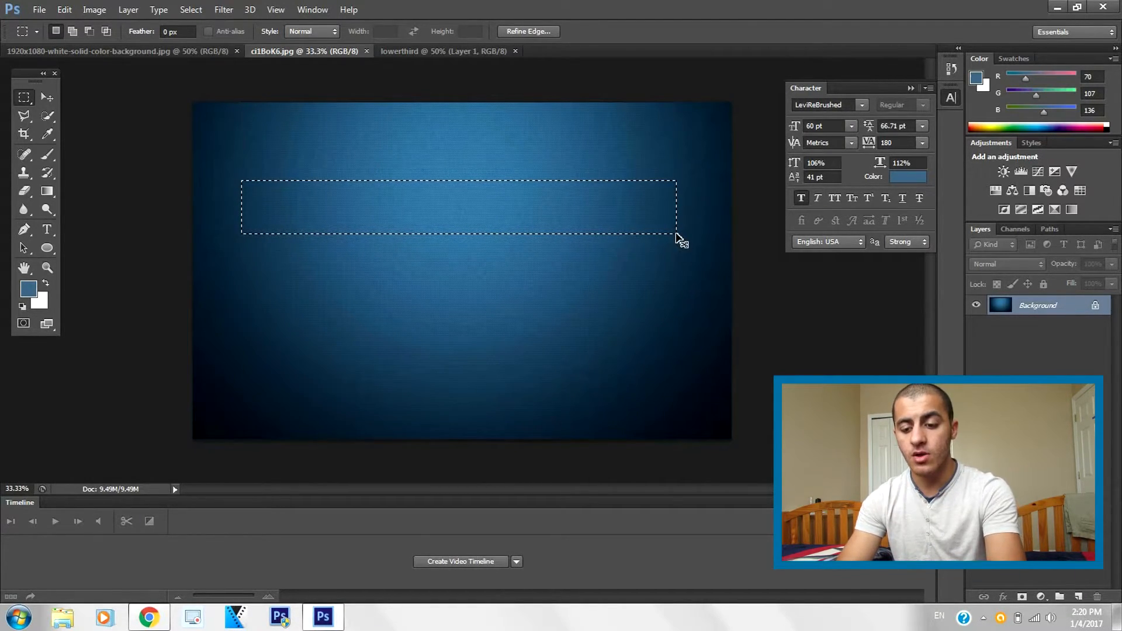
Paste the copied blue strip into the lowerthird document and rename its layer Bar
click(199, 51)
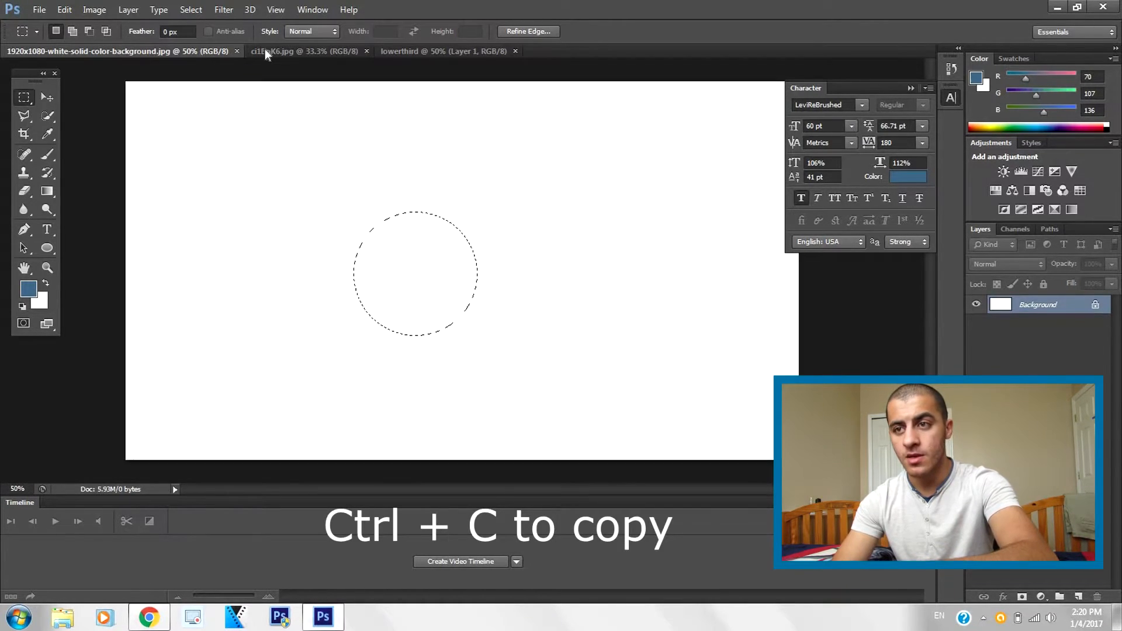
click(443, 51)
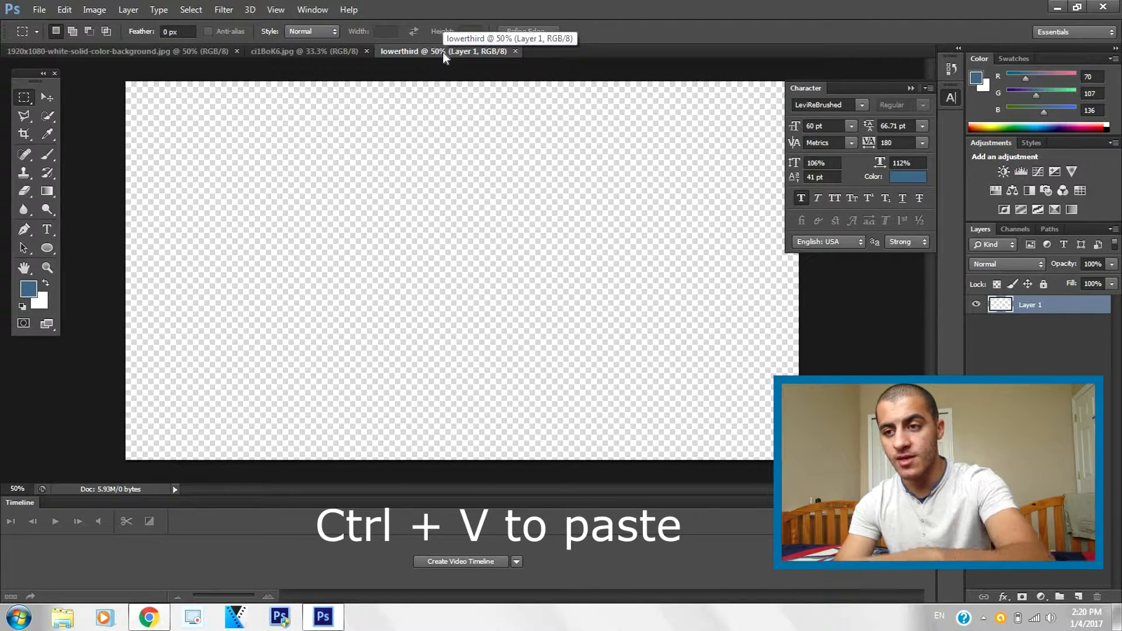
key(ctrl+v)
double_click(1030, 304)
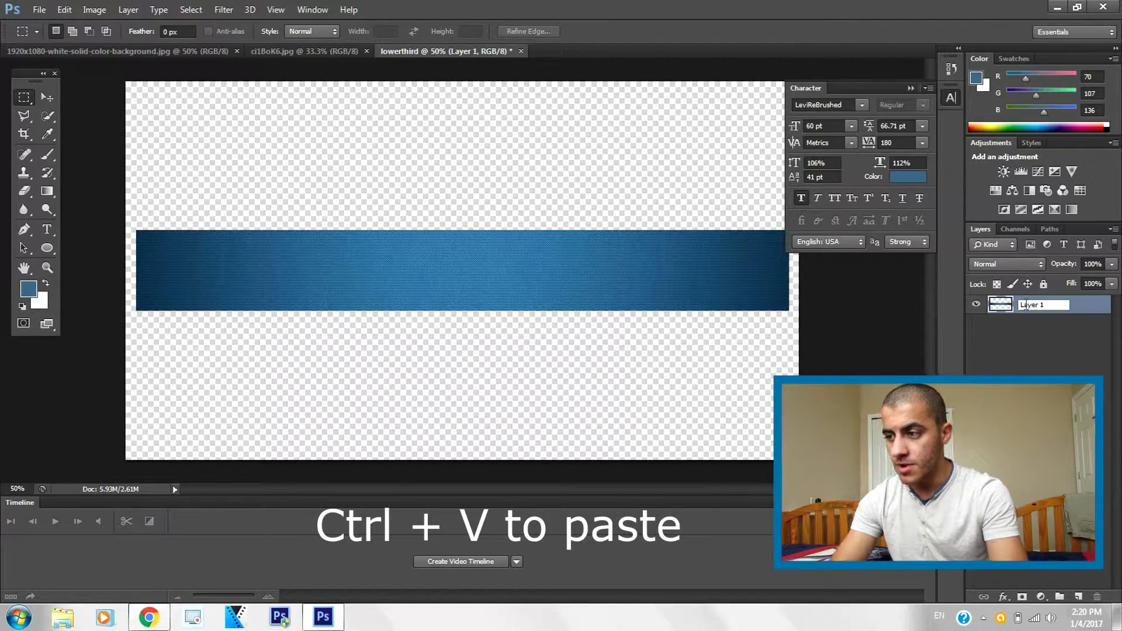
text(Bar)
key(Return)
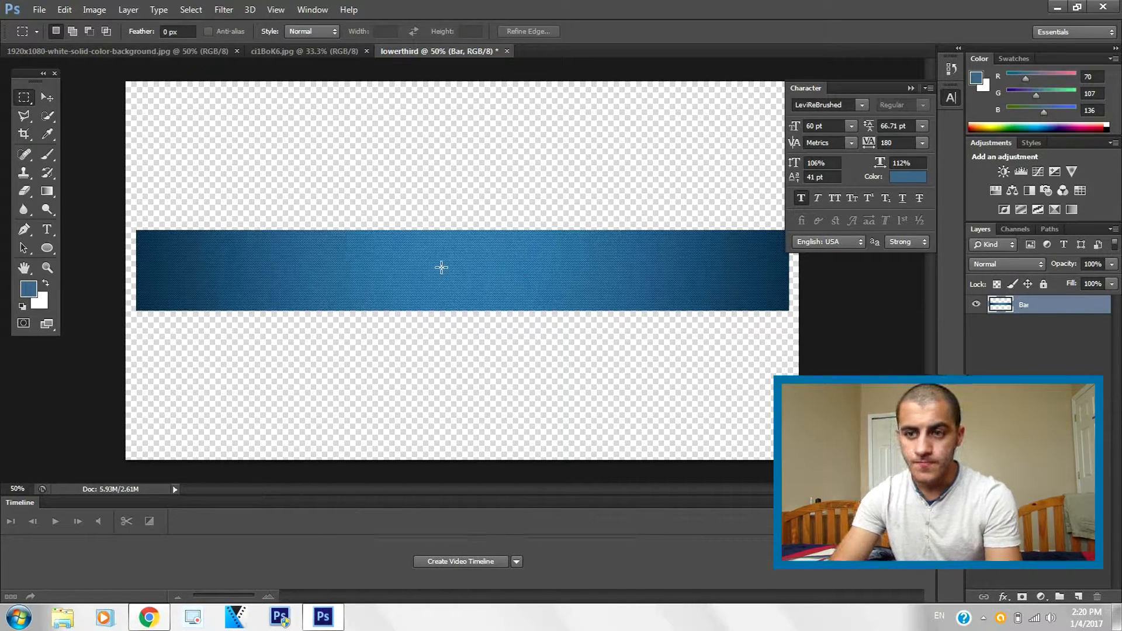
Scale the bar proportionally to about 72.73% and place it near the bottom of the canvas, starting at the left edge
click(48, 96)
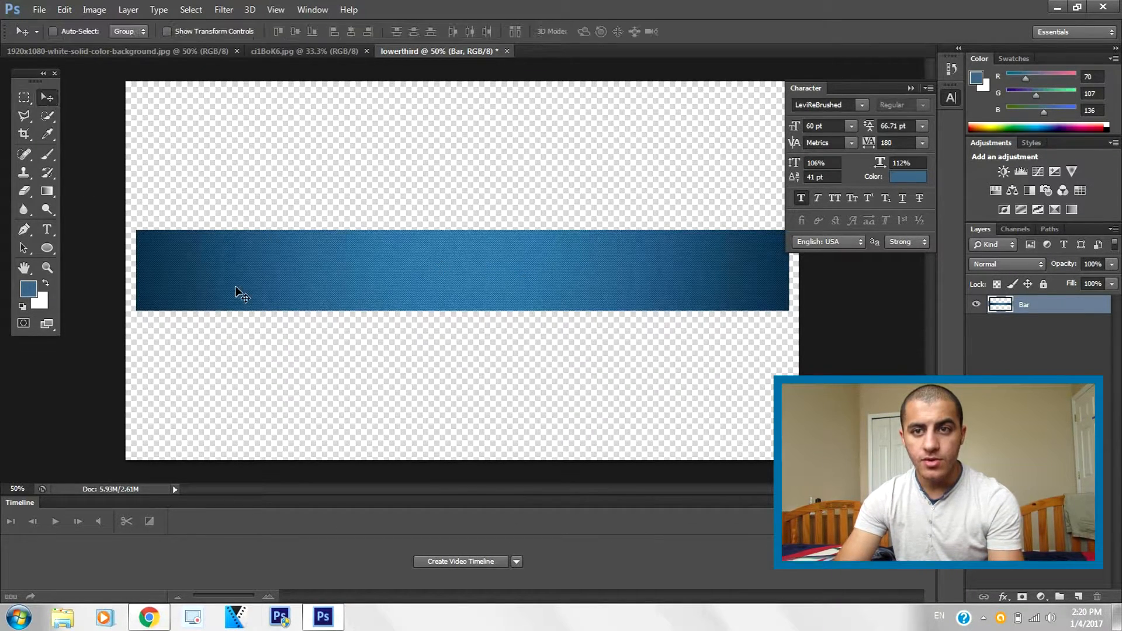
drag(224, 280, 130, 393)
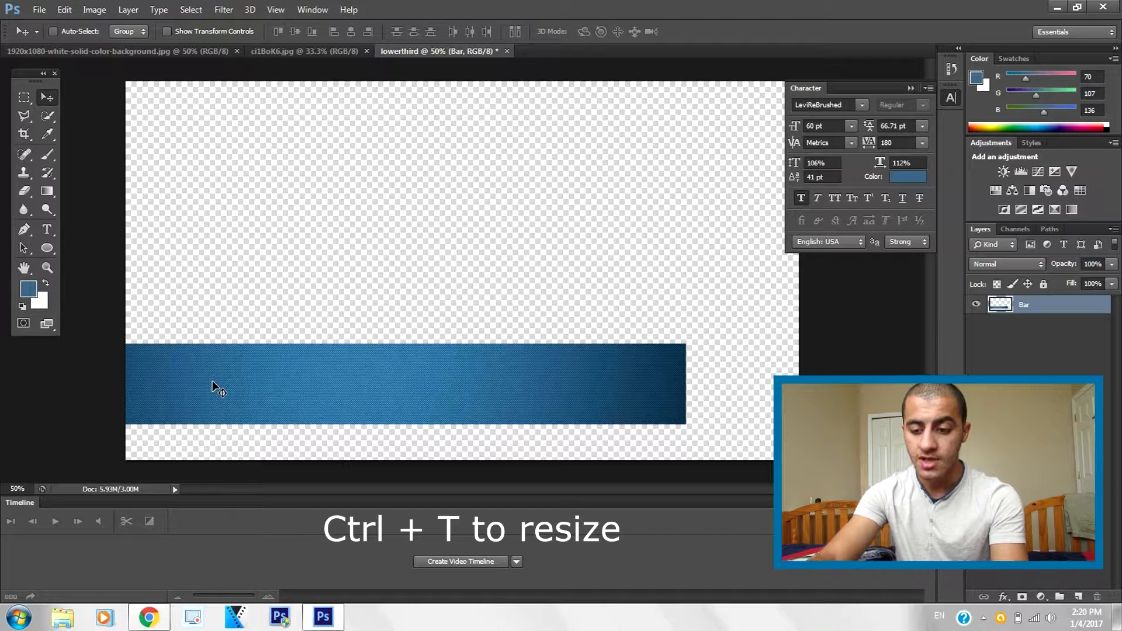
key(ctrl+t)
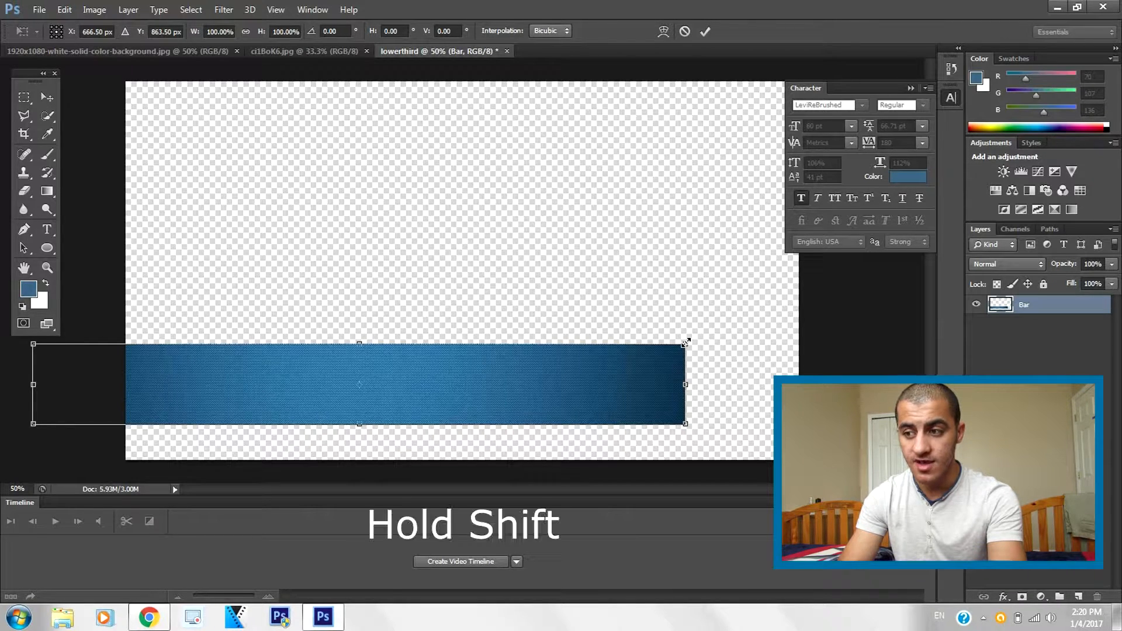
drag(684, 343, 509, 383)
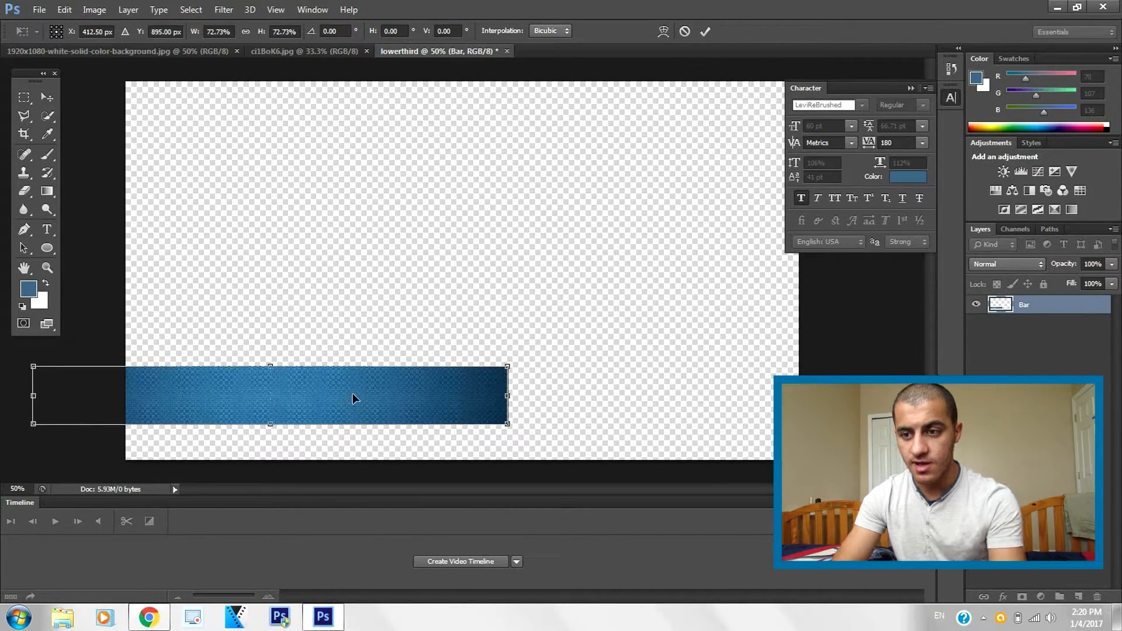
click(710, 30)
drag(244, 398, 331, 397)
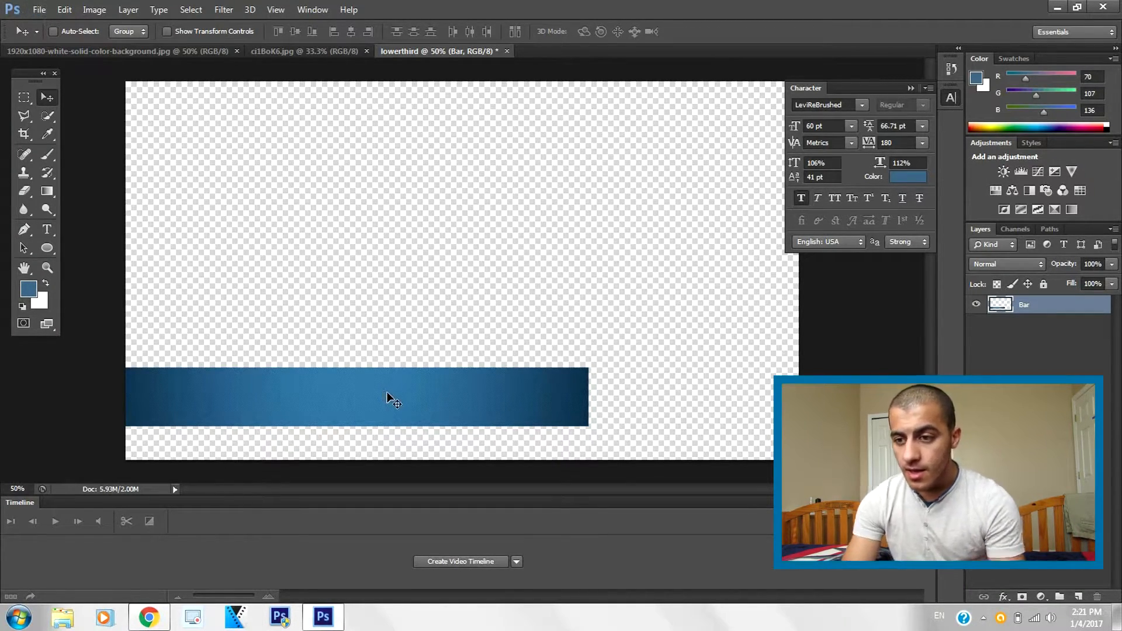
drag(396, 395, 400, 388)
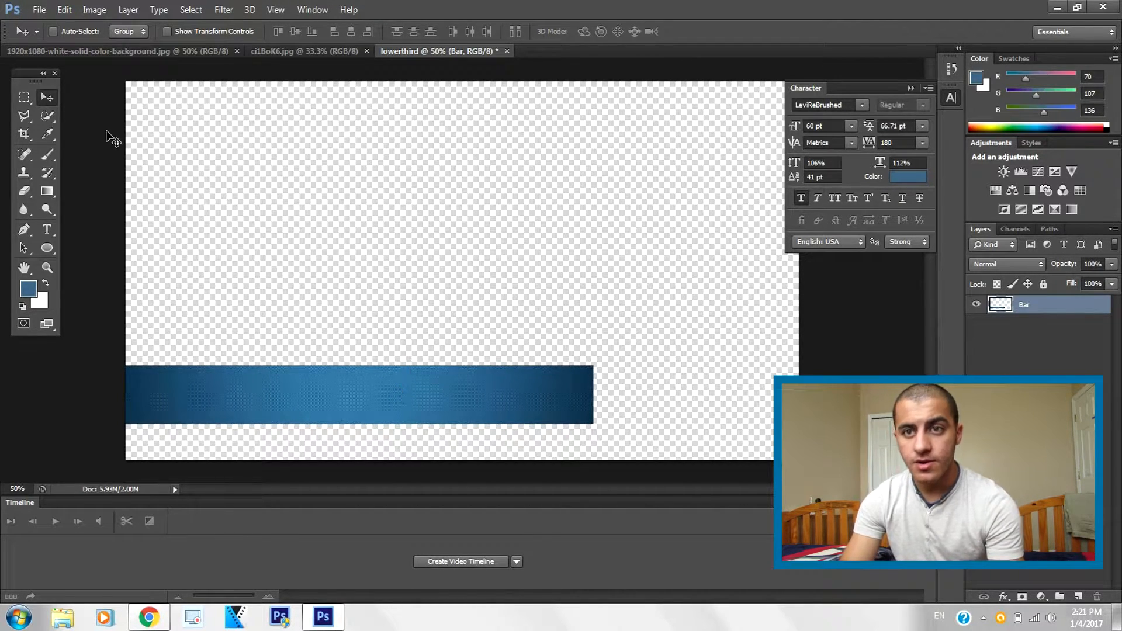
Save the lowerthird document as lowerthird.png in Sample Pictures, with smallest/slow compression and no interlacing
click(40, 12)
click(74, 174)
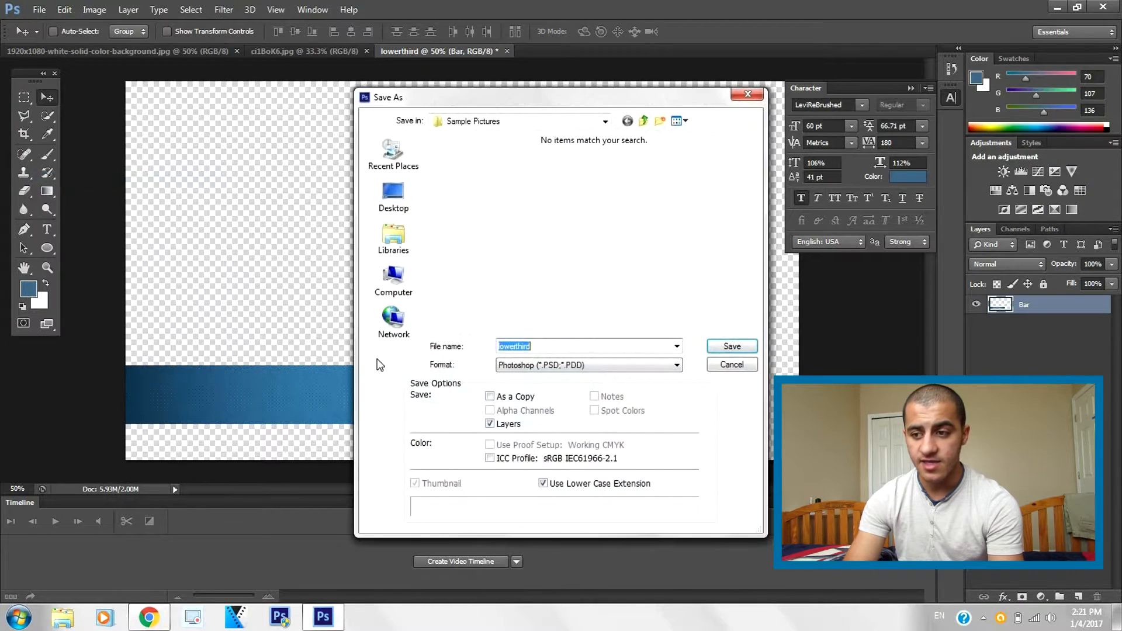
click(587, 365)
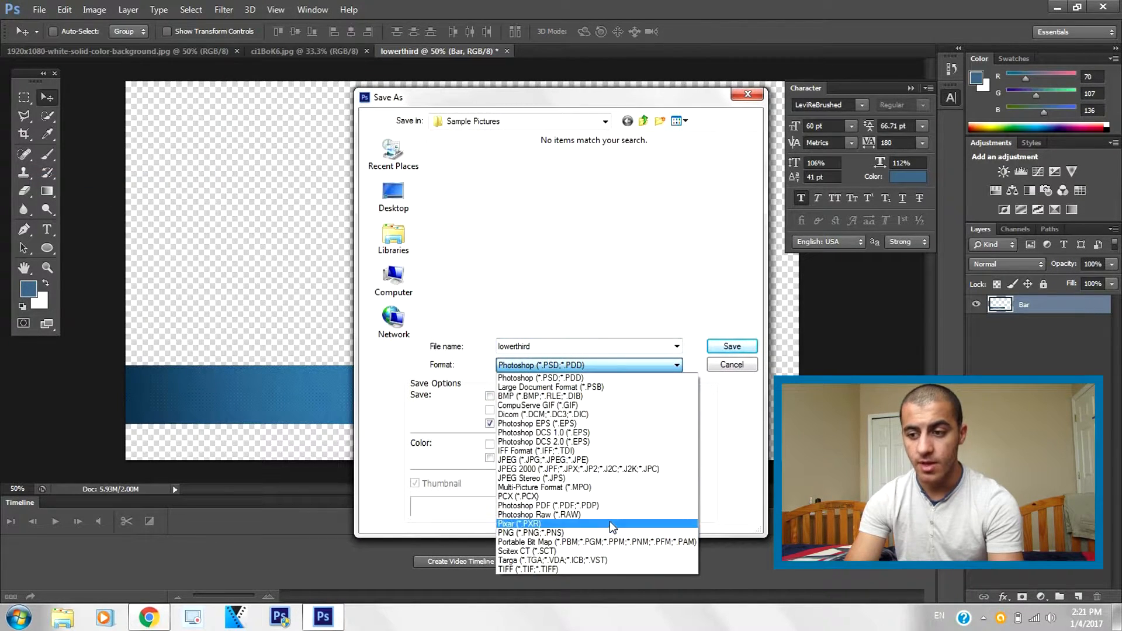
click(606, 532)
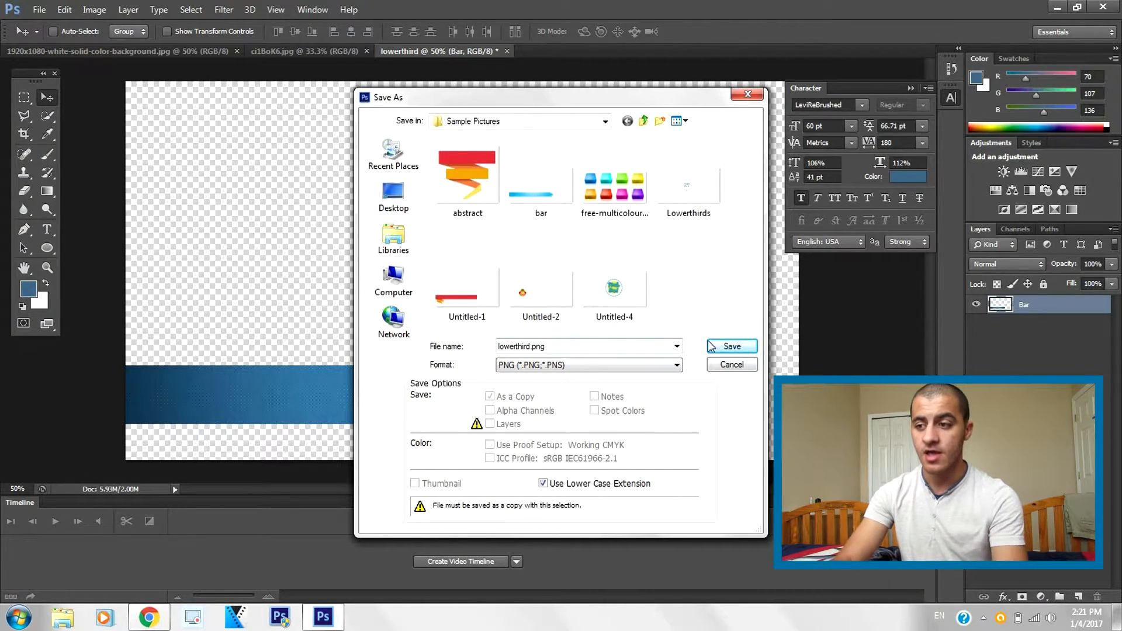
click(730, 347)
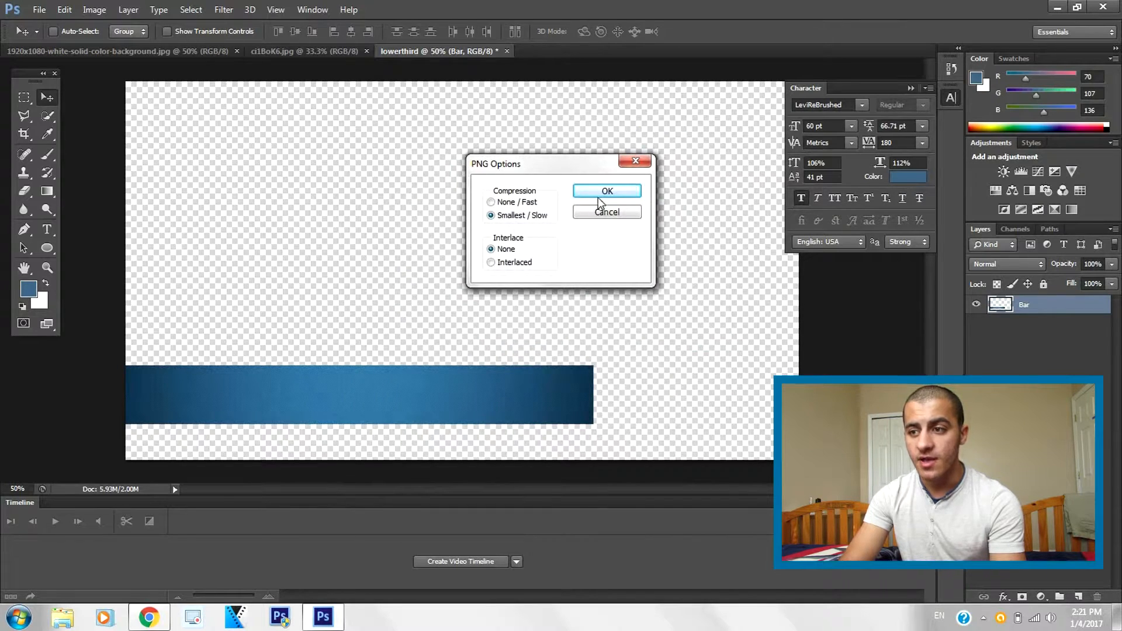
click(603, 192)
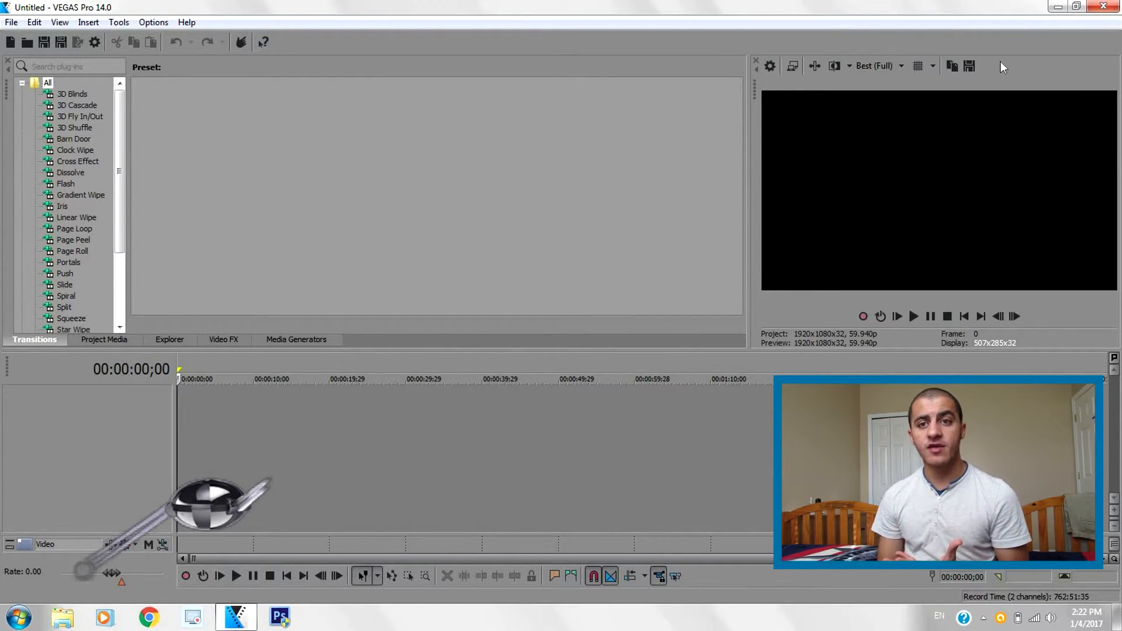
Switch to VEGAS Pro and open the lowerthird and Lowerthirds PNG images from Sample Pictures together on the timeline
click(11, 26)
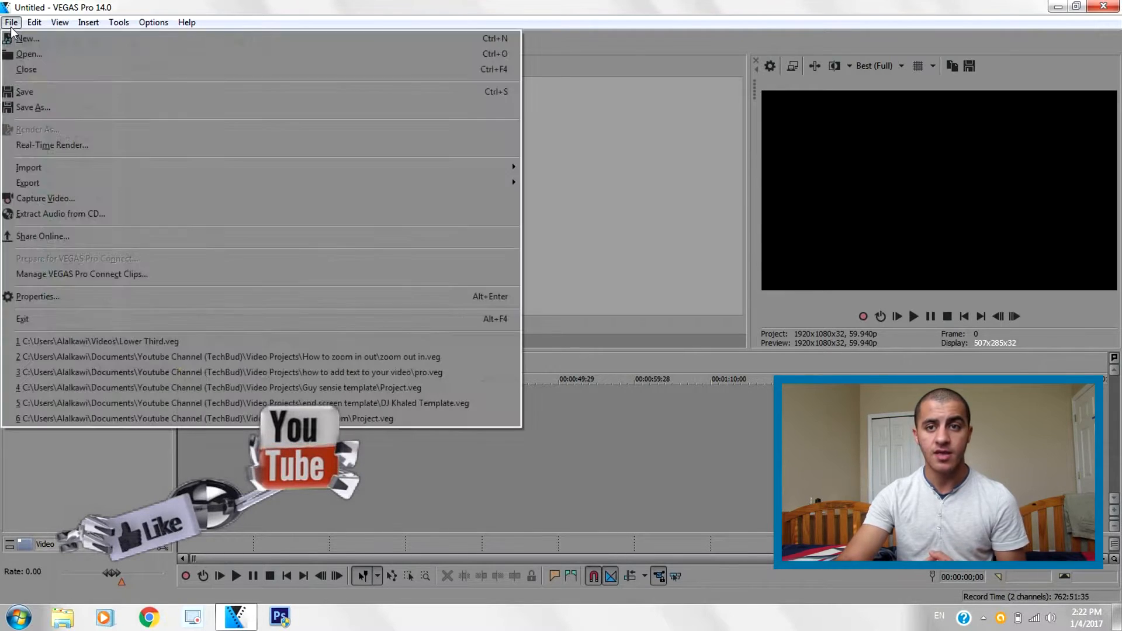
click(45, 55)
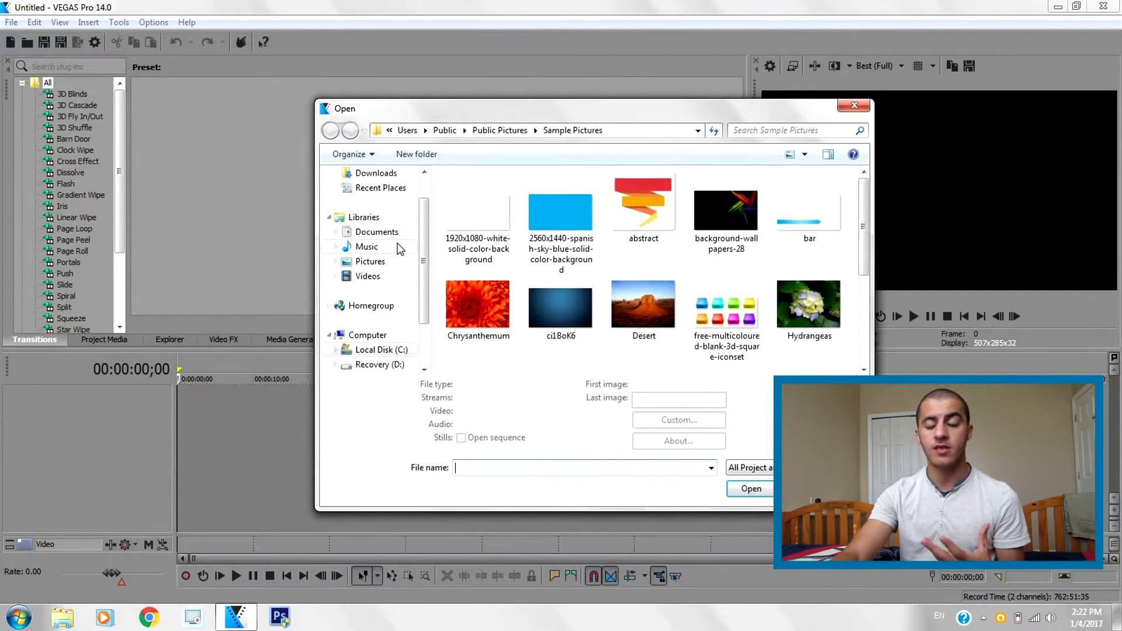
drag(863, 249, 864, 316)
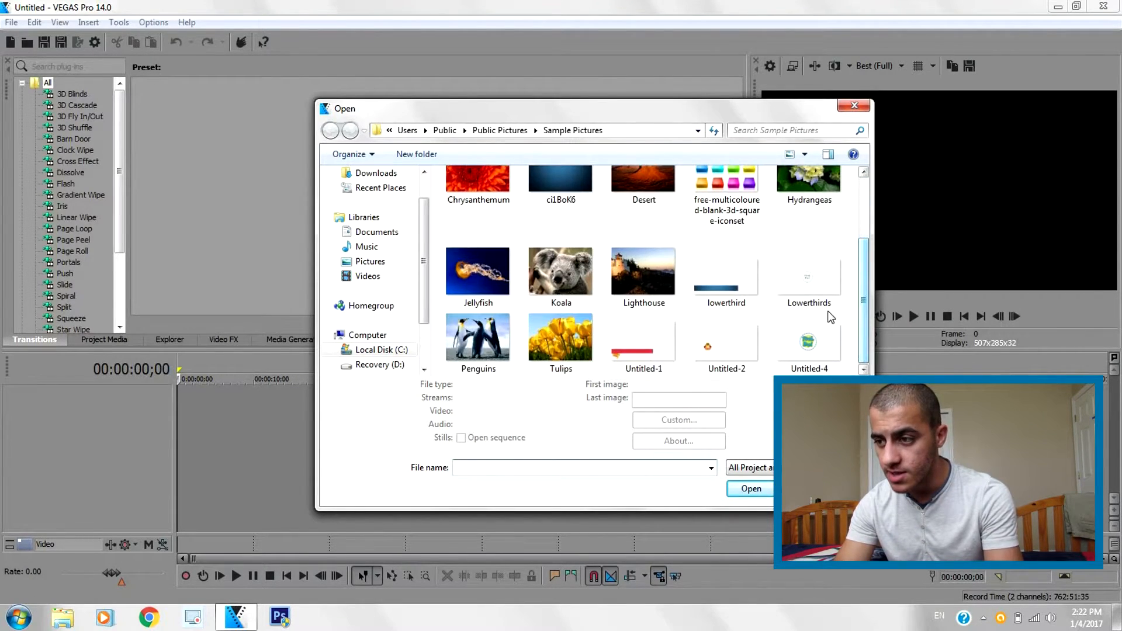
click(724, 294)
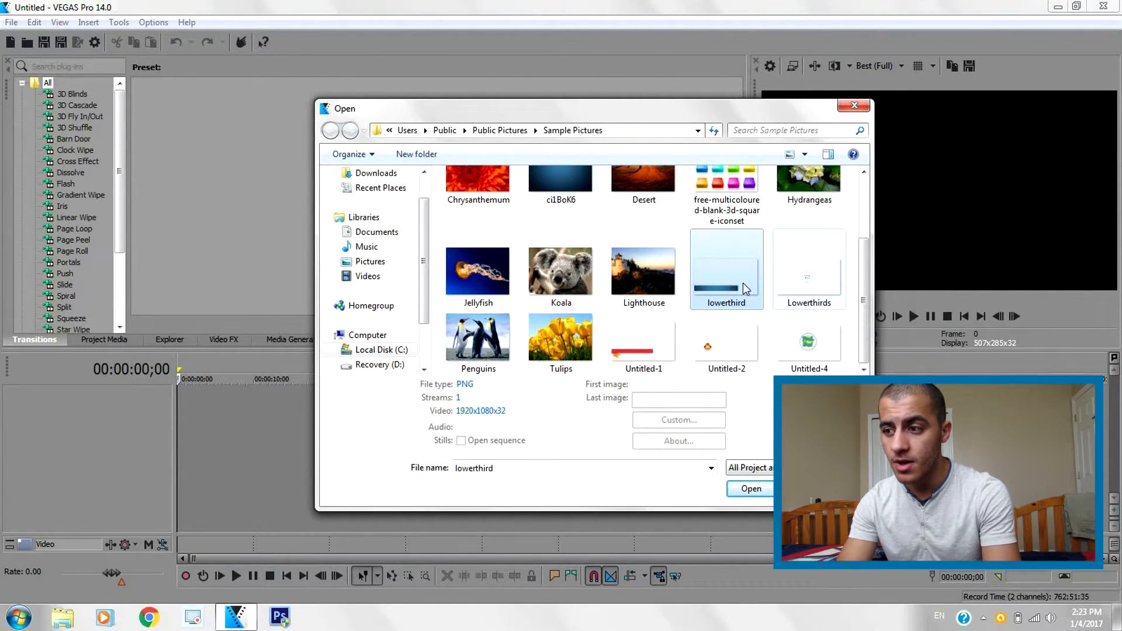
ctrl+click(832, 282)
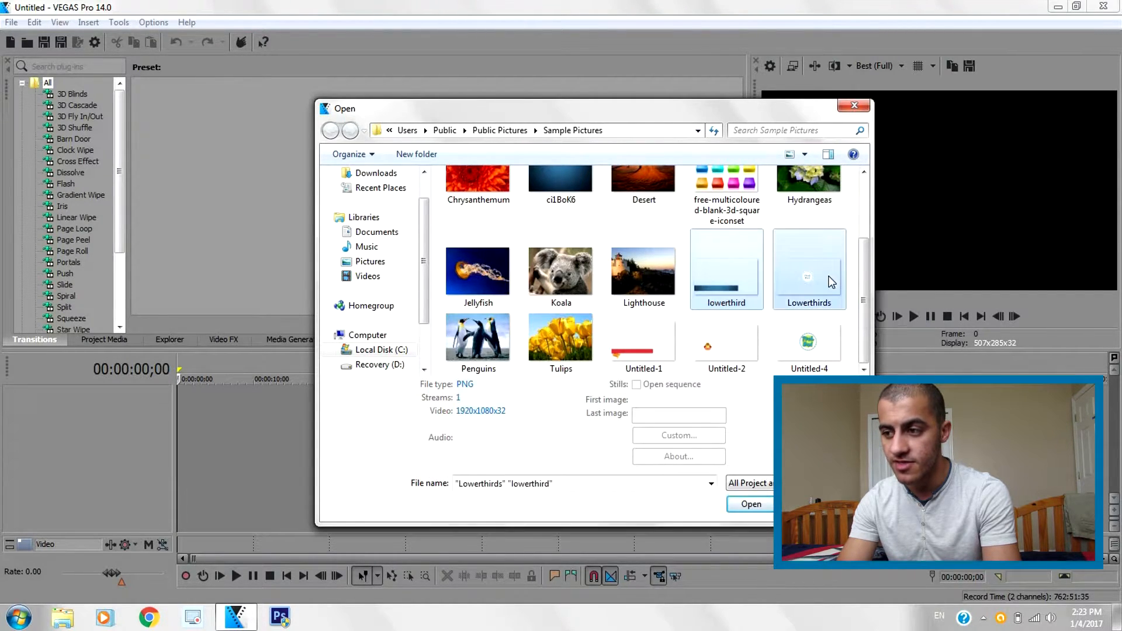
click(751, 505)
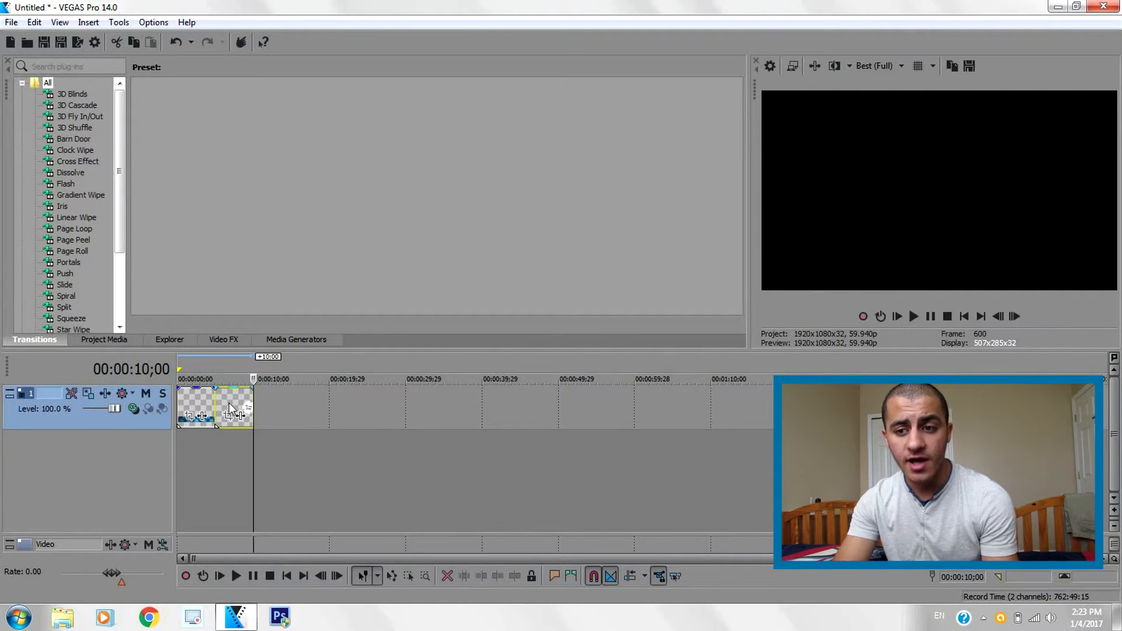
Stack the bar clip on a second track below the logo clip, both from the timeline start, and extend both to 00:00:07;06
click(196, 412)
drag(196, 419, 193, 453)
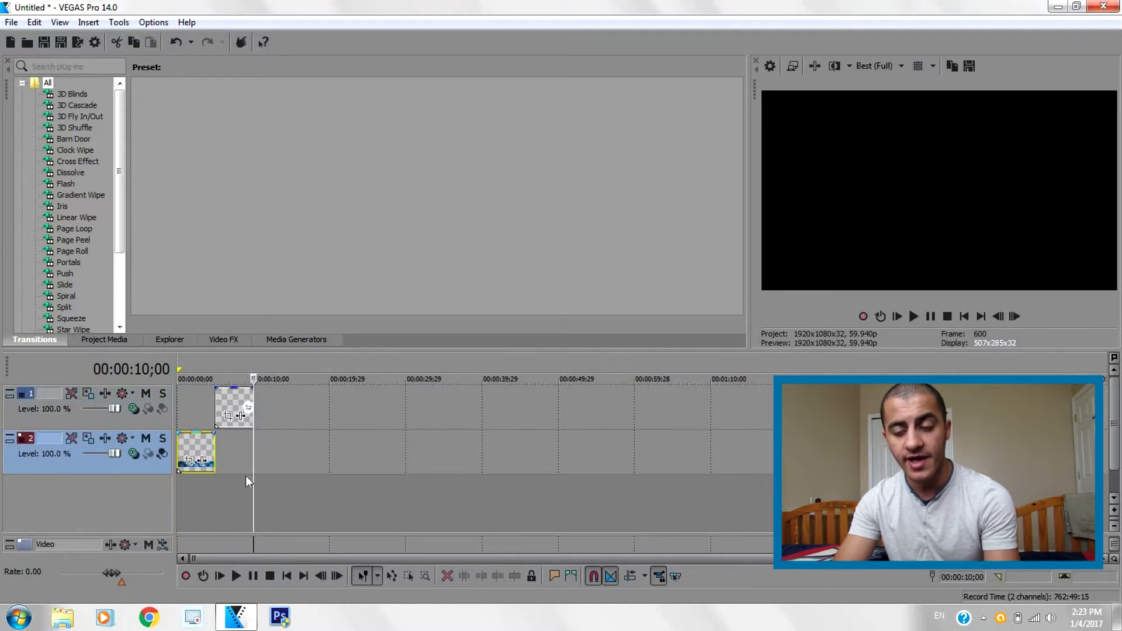
drag(225, 401, 182, 401)
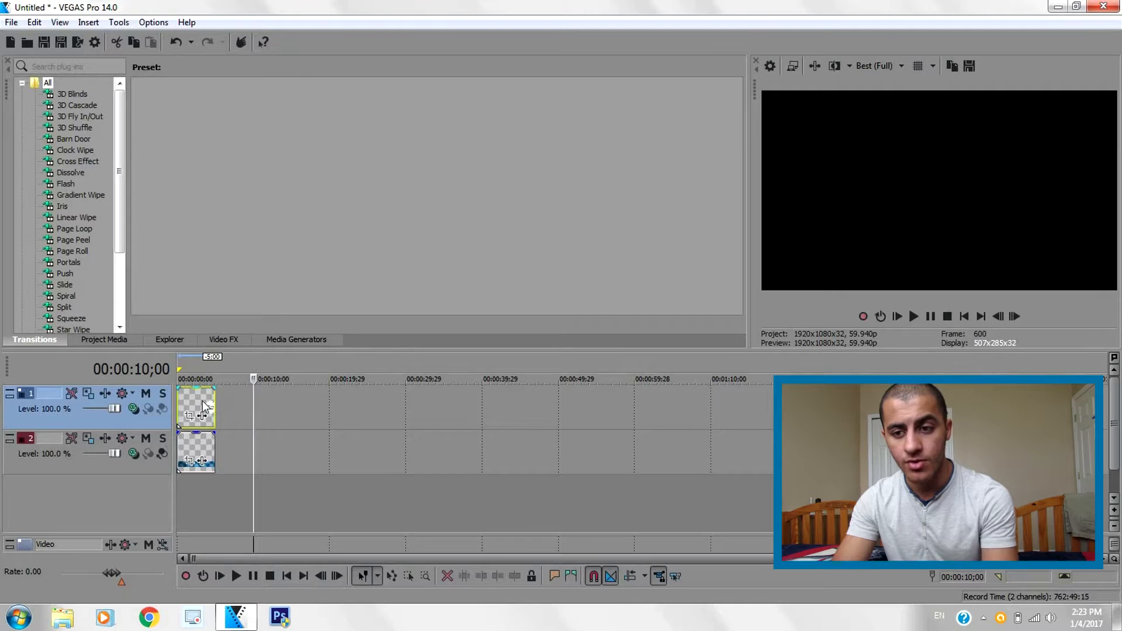
mouse_move(215, 398)
mouse_down()
mouse_move(251, 401)
mouse_move(232, 404)
mouse_up()
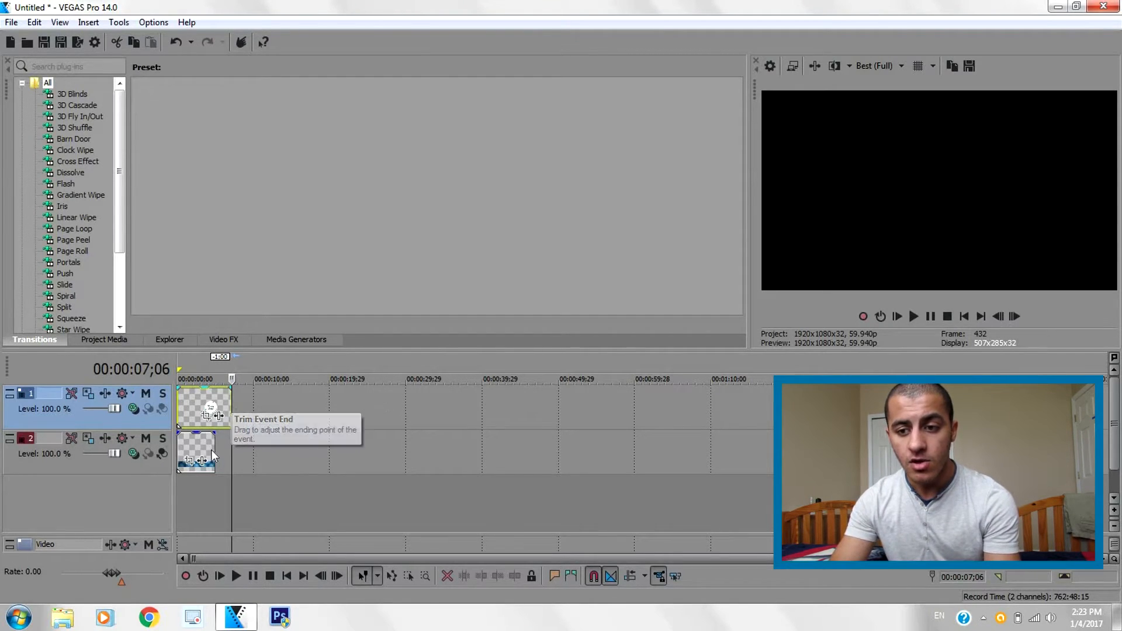
drag(213, 449, 231, 449)
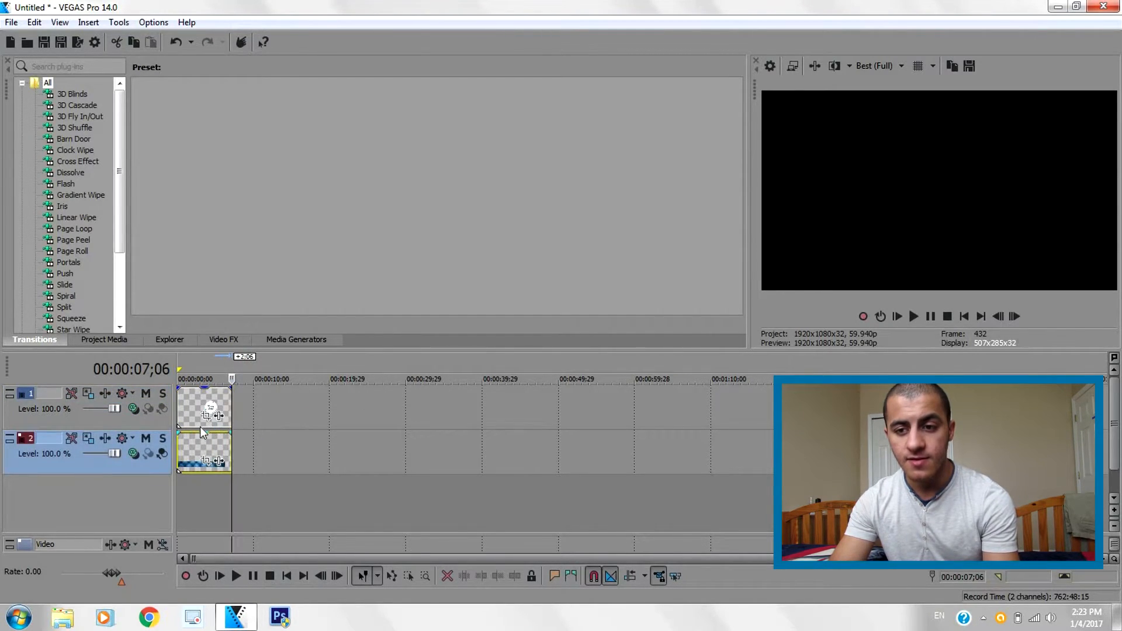
Add a Green Solid Color clip on a third track beneath the bar and trim its end to match the other clips
click(291, 343)
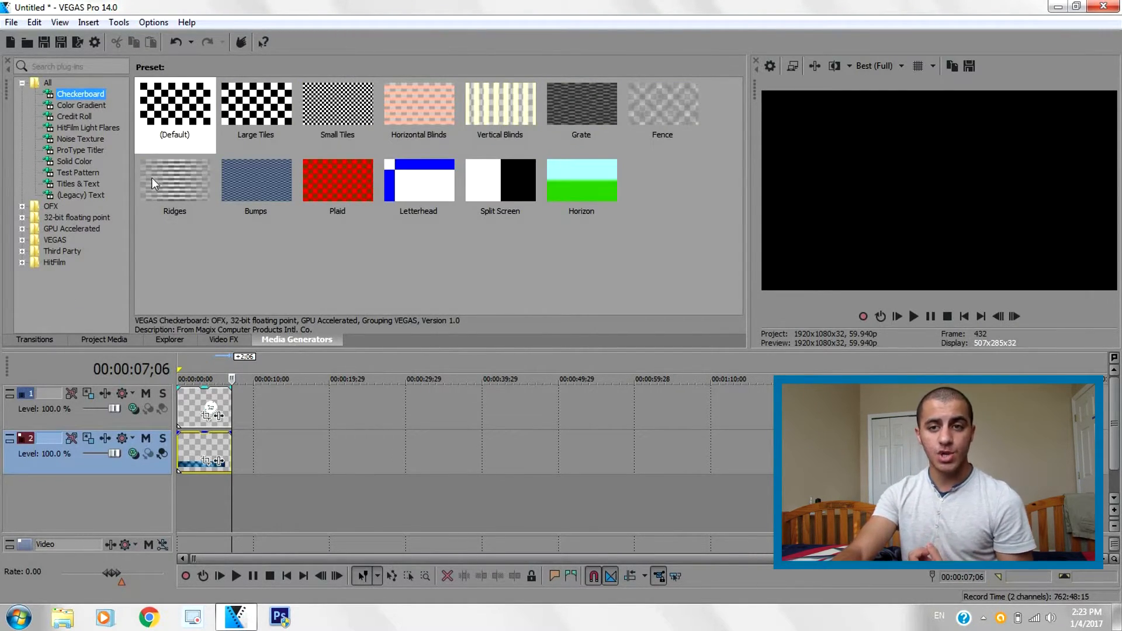
click(78, 162)
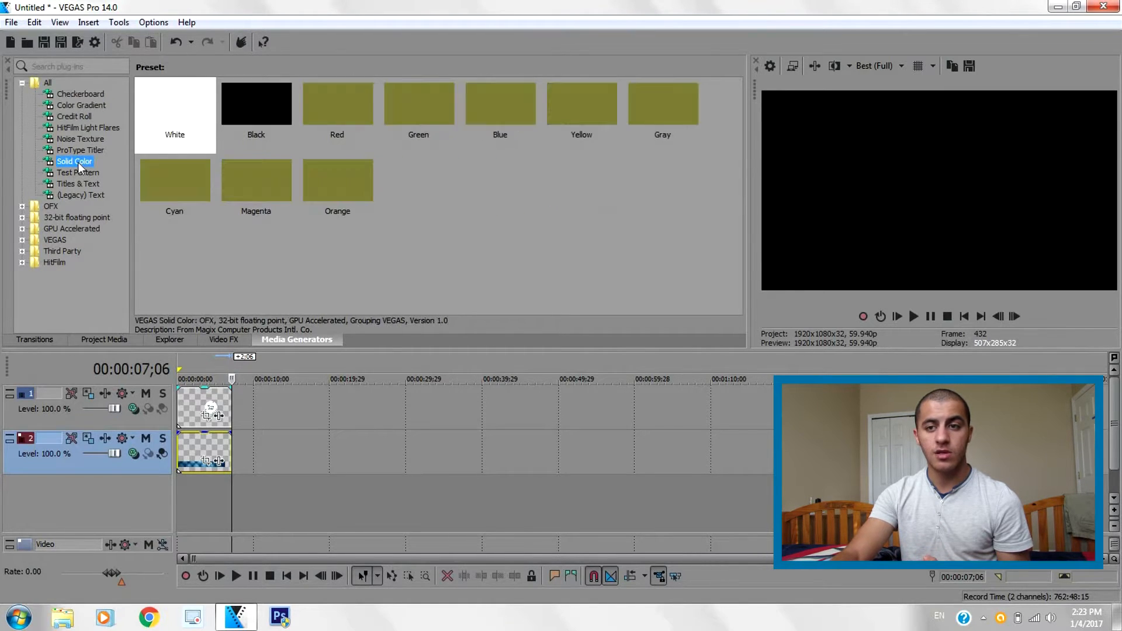
drag(410, 106, 284, 381)
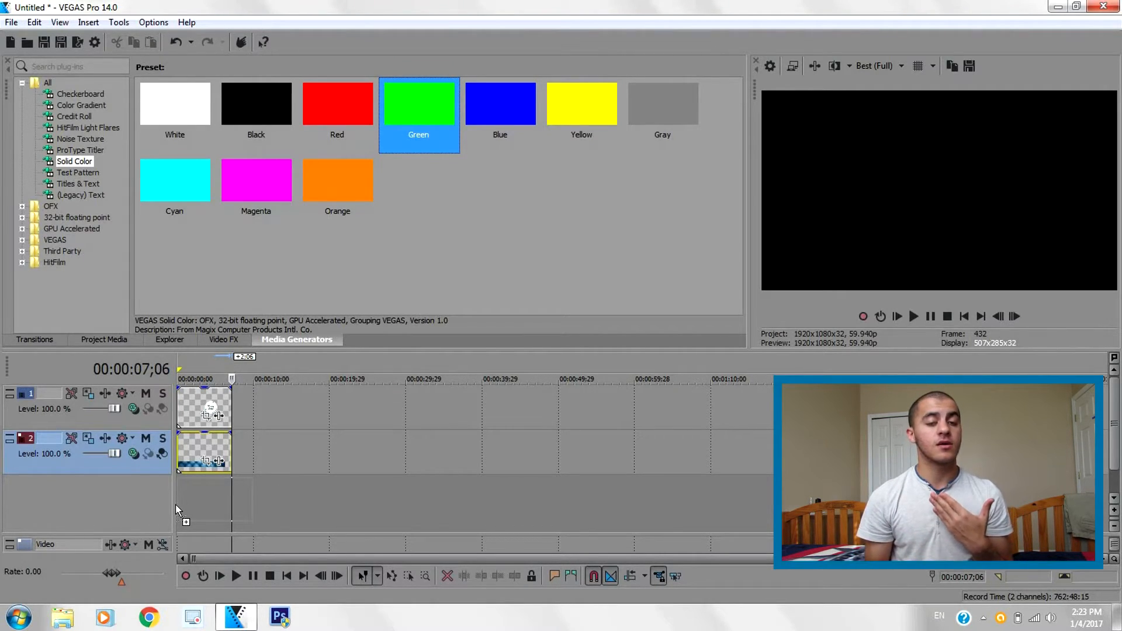
drag(175, 504, 175, 504)
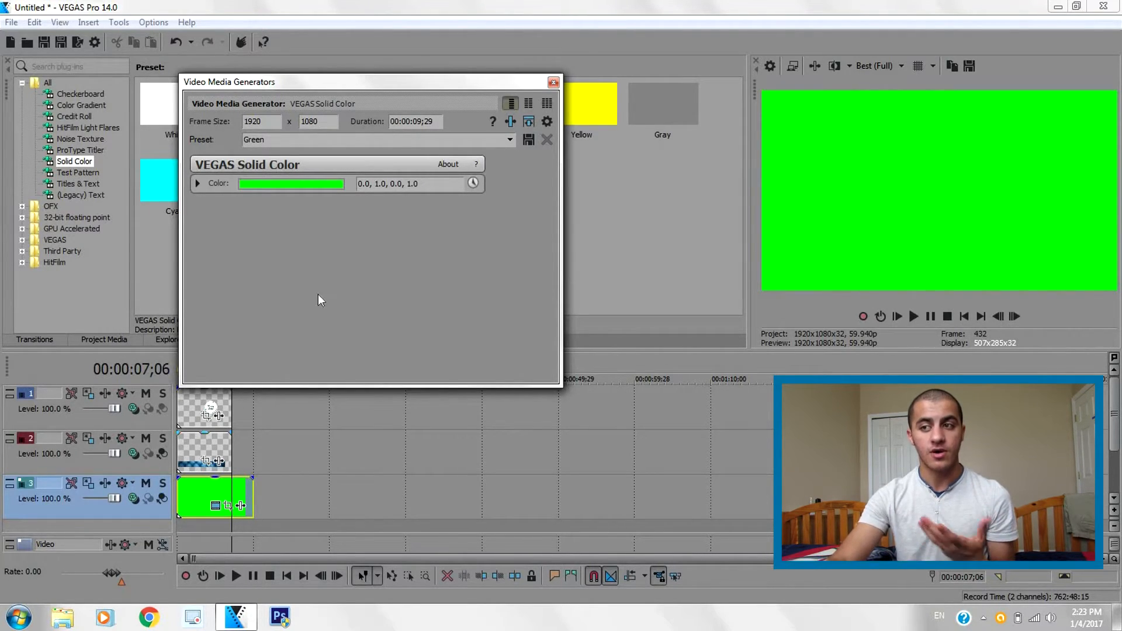
click(553, 82)
mouse_move(252, 491)
mouse_down()
mouse_move(222, 497)
mouse_move(233, 498)
mouse_up()
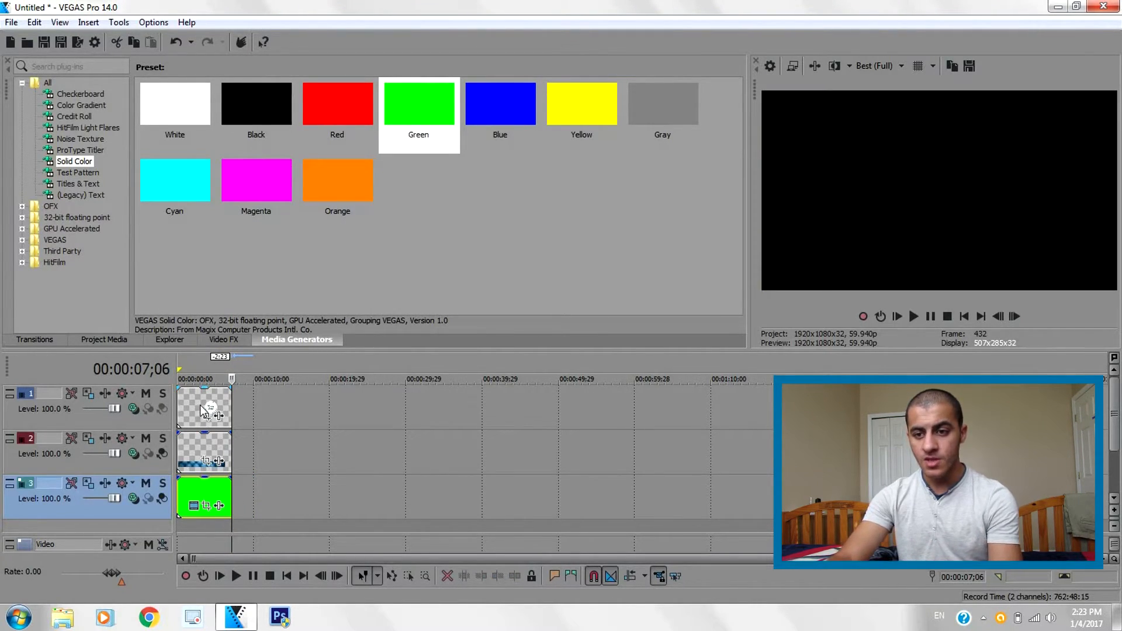
Use Event Pan/Crop on the logo clip to shrink the Tech Bud circle slightly and place it over the bar's left end, Y center 135.0
click(200, 406)
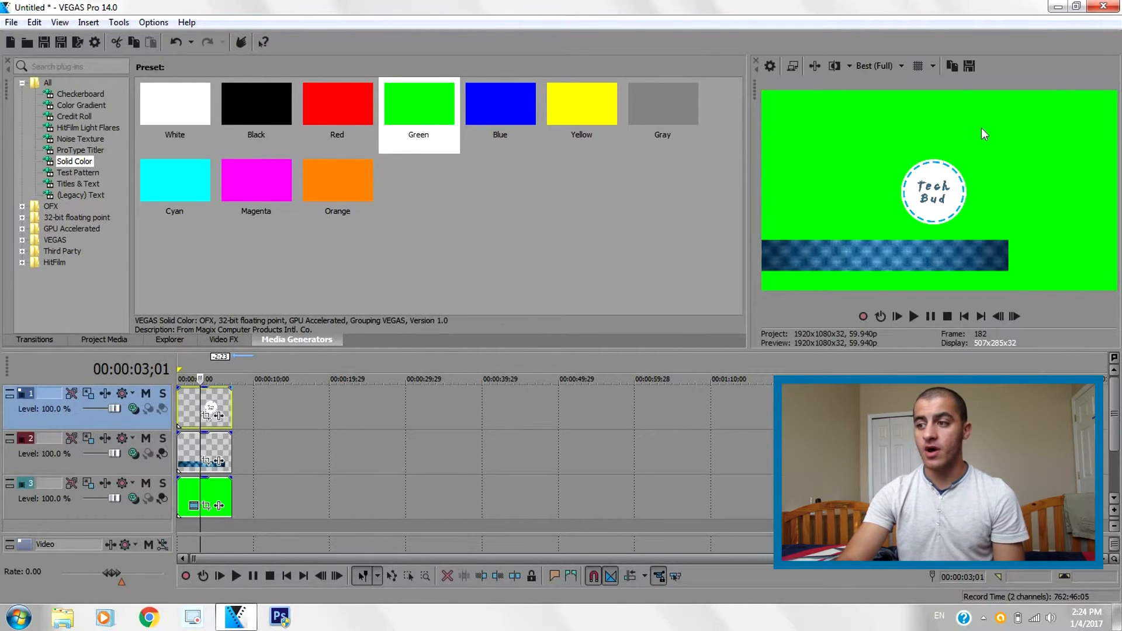
right_click(211, 407)
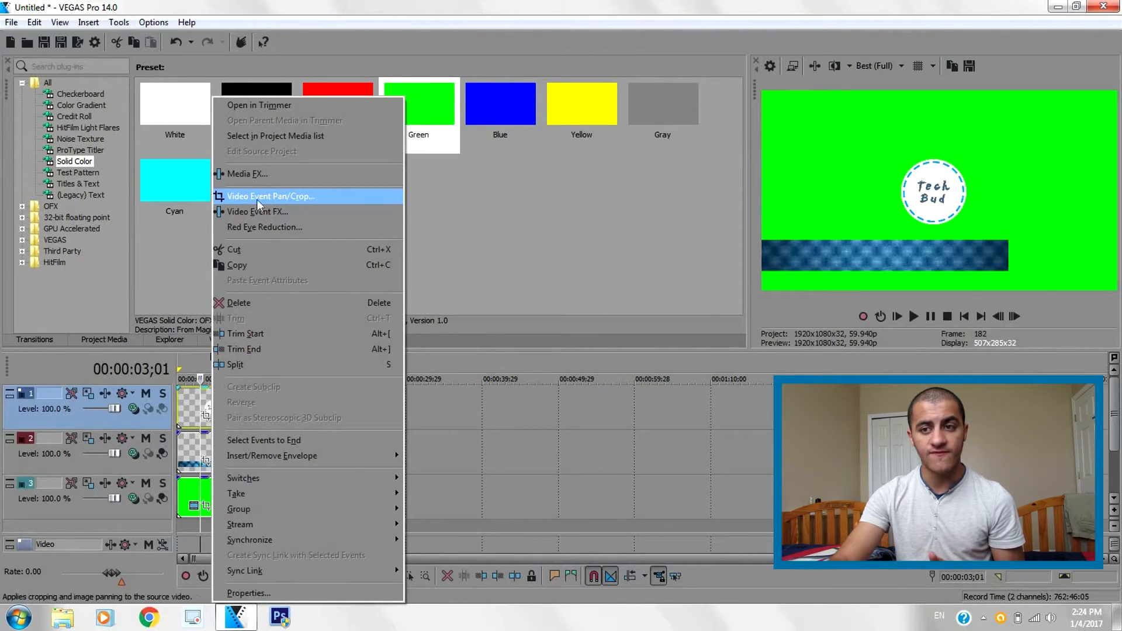
click(311, 201)
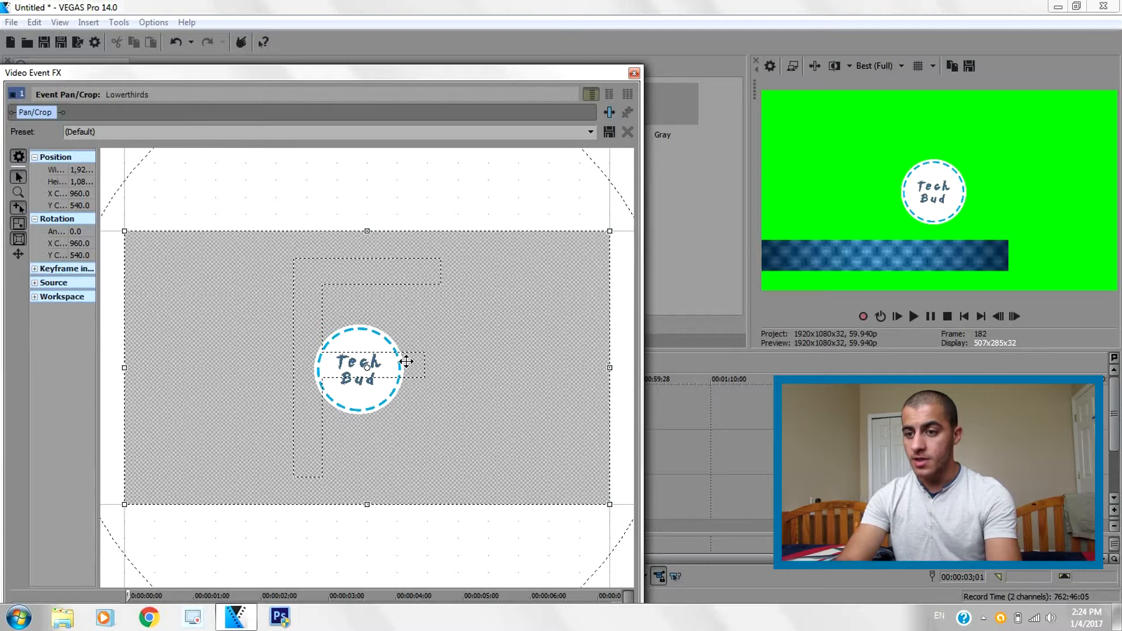
drag(491, 335, 581, 295)
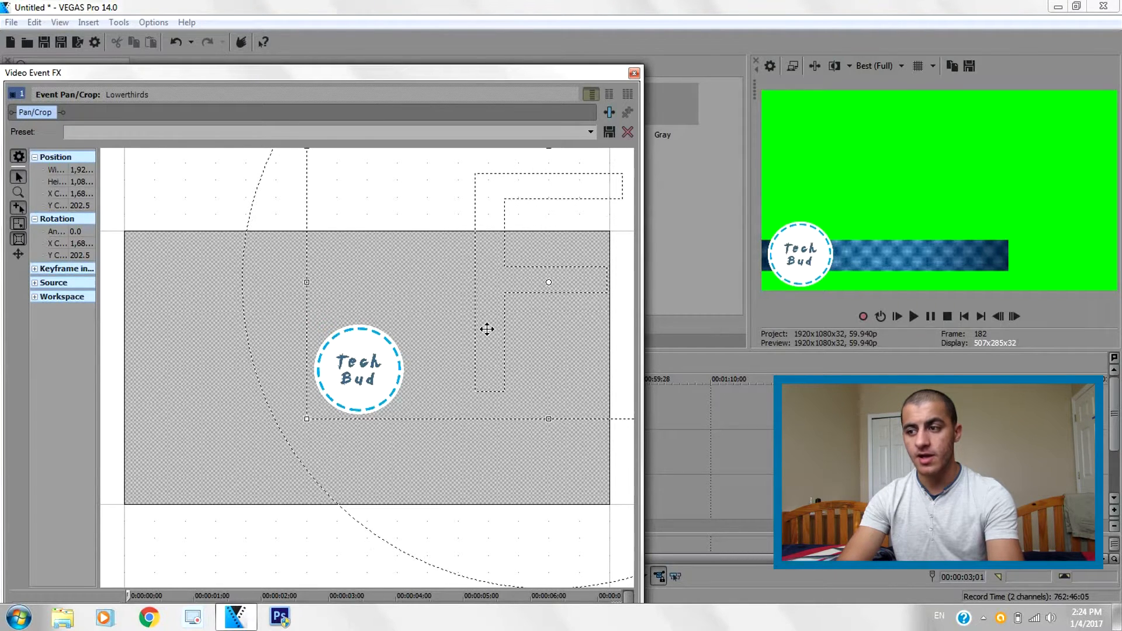
scroll(491, 333, down, 5)
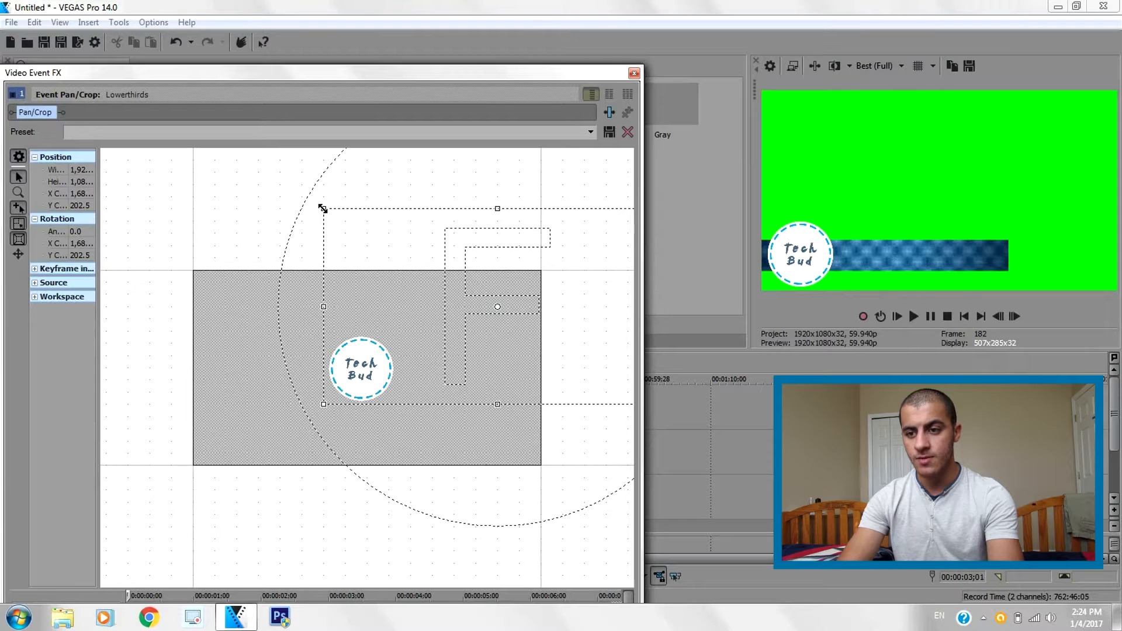
drag(301, 203, 292, 196)
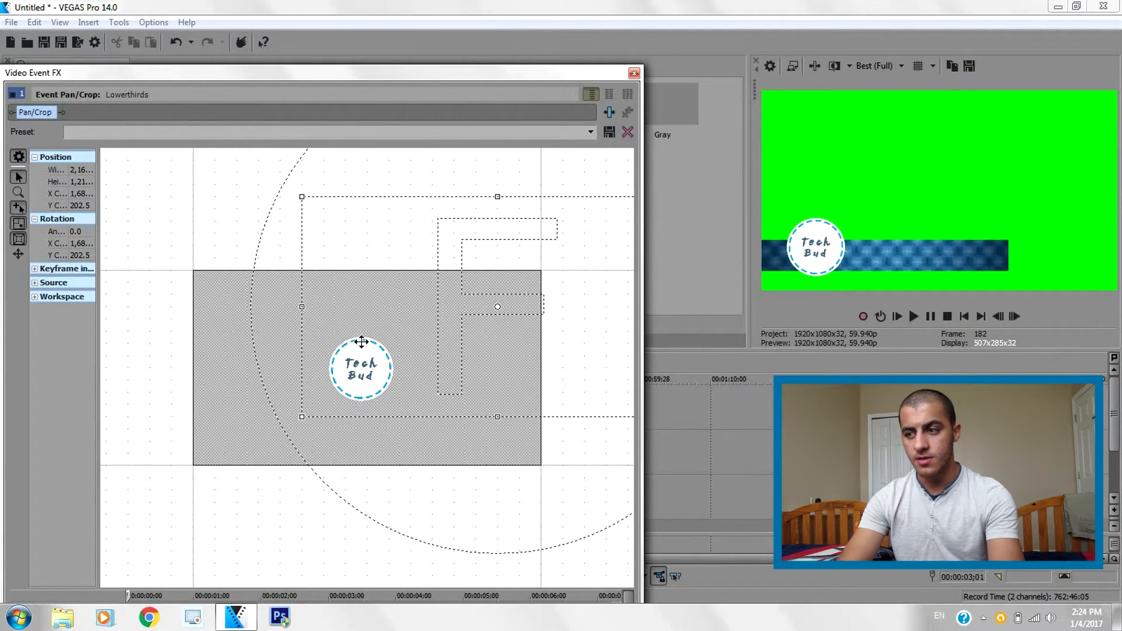
drag(362, 342, 363, 338)
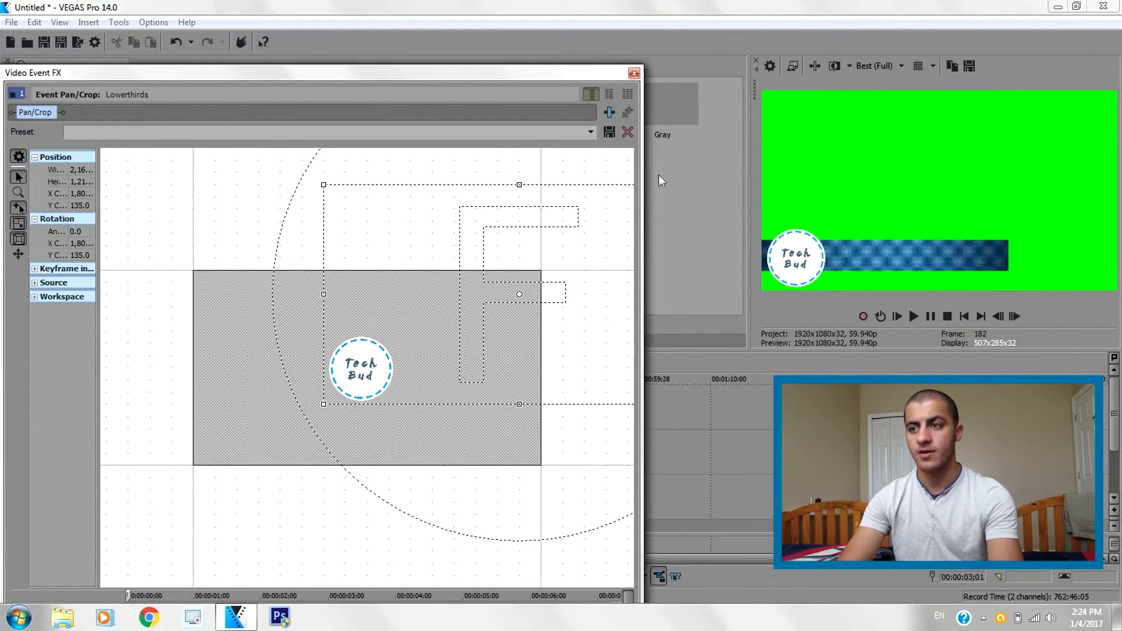
click(635, 73)
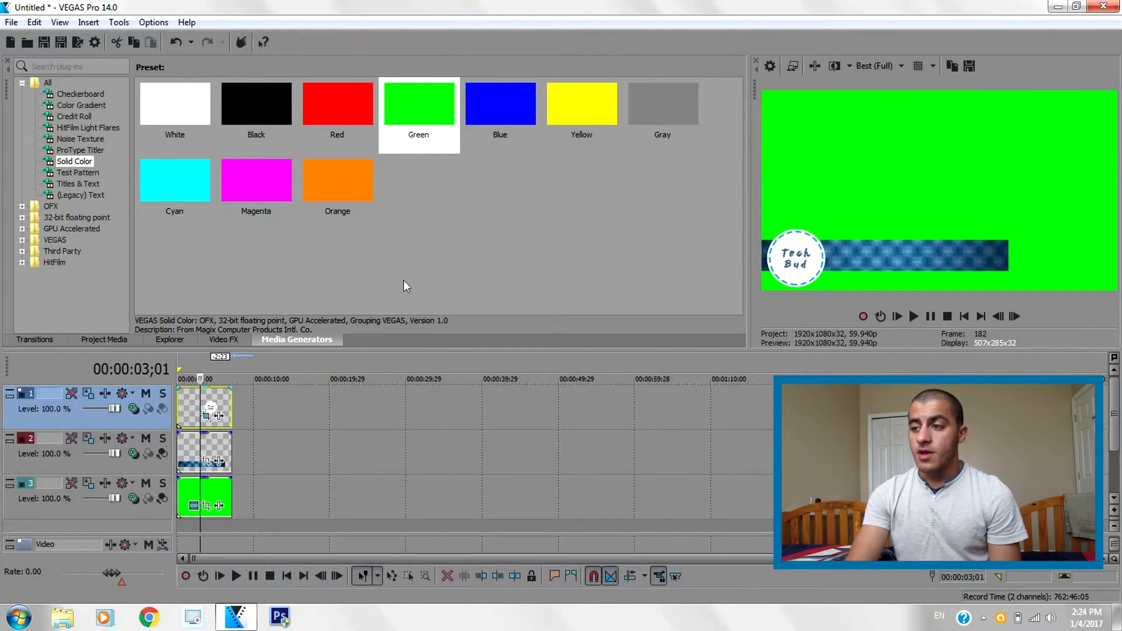
Play back the composited lower third from the start of the timeline to check it in the preview
click(179, 416)
click(914, 316)
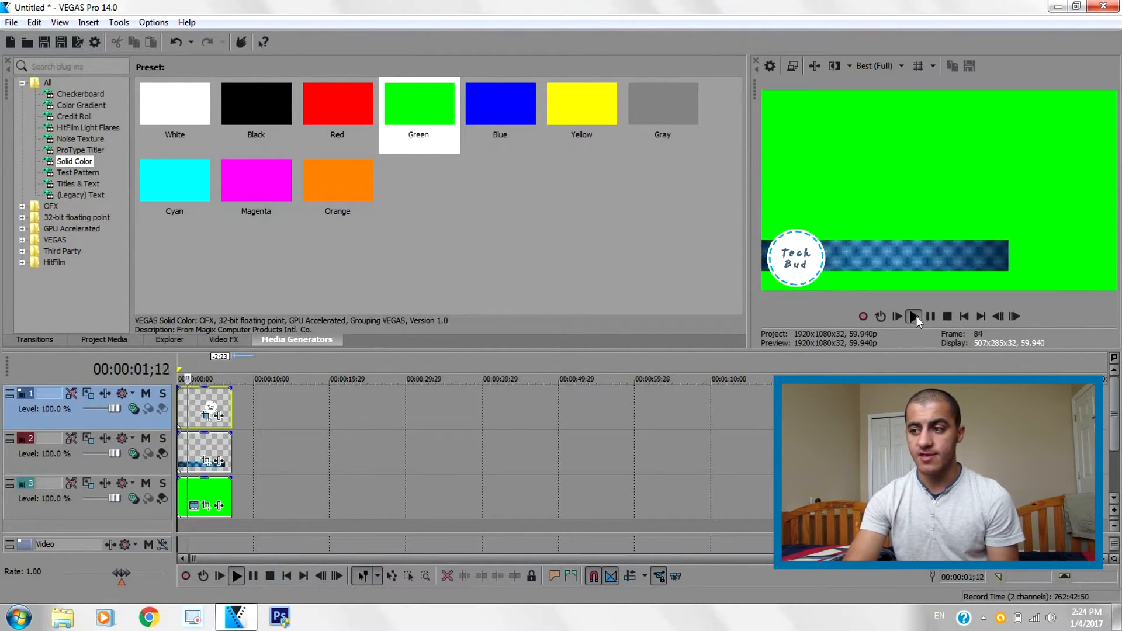
click(931, 317)
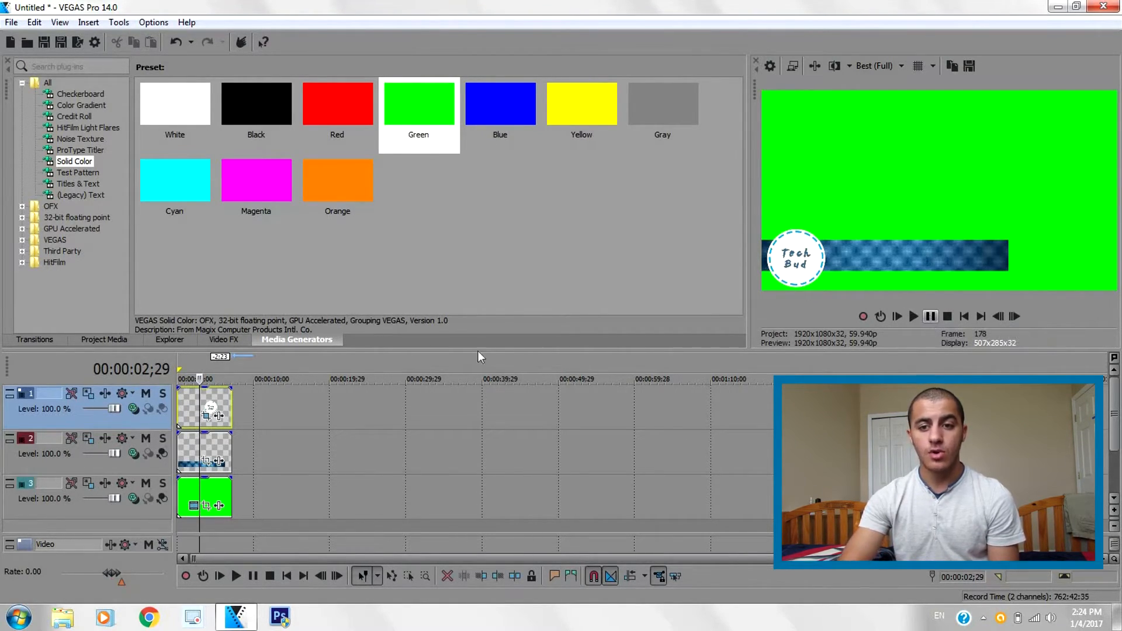
Apply the default Iris transition, a circle opening outward, to the start of the logo clip on the first track
click(217, 340)
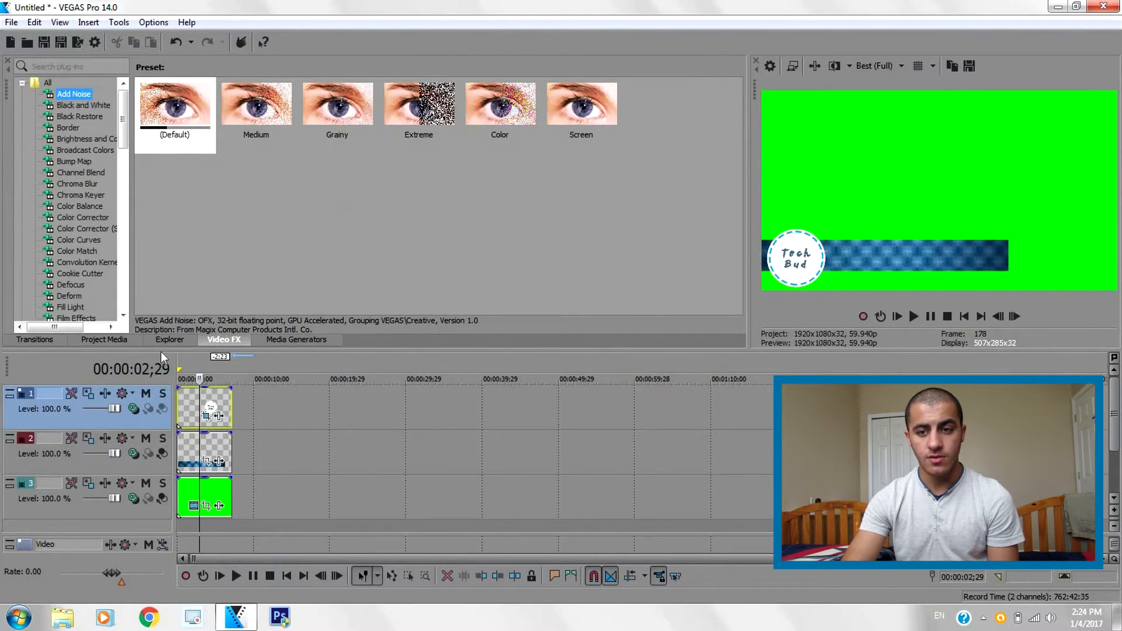
click(33, 340)
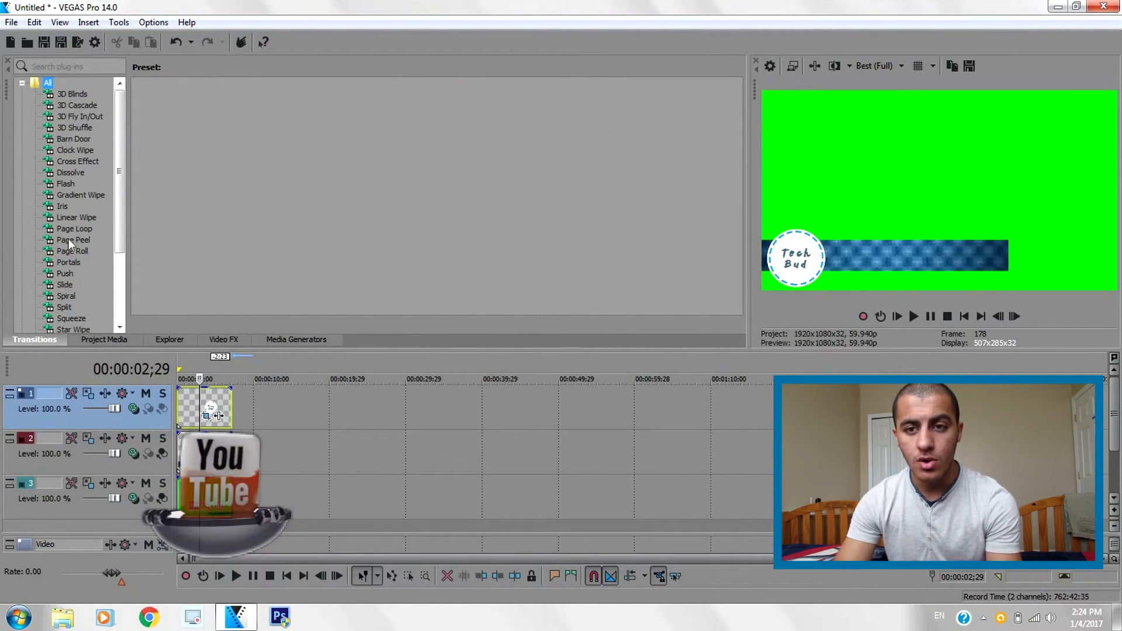
click(63, 207)
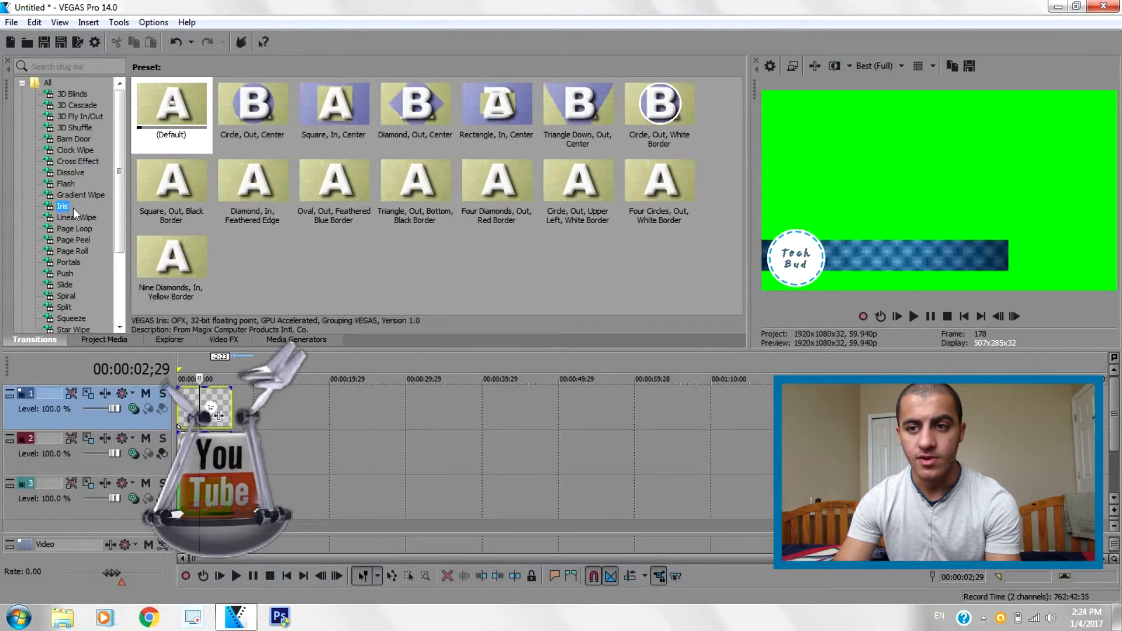
click(179, 107)
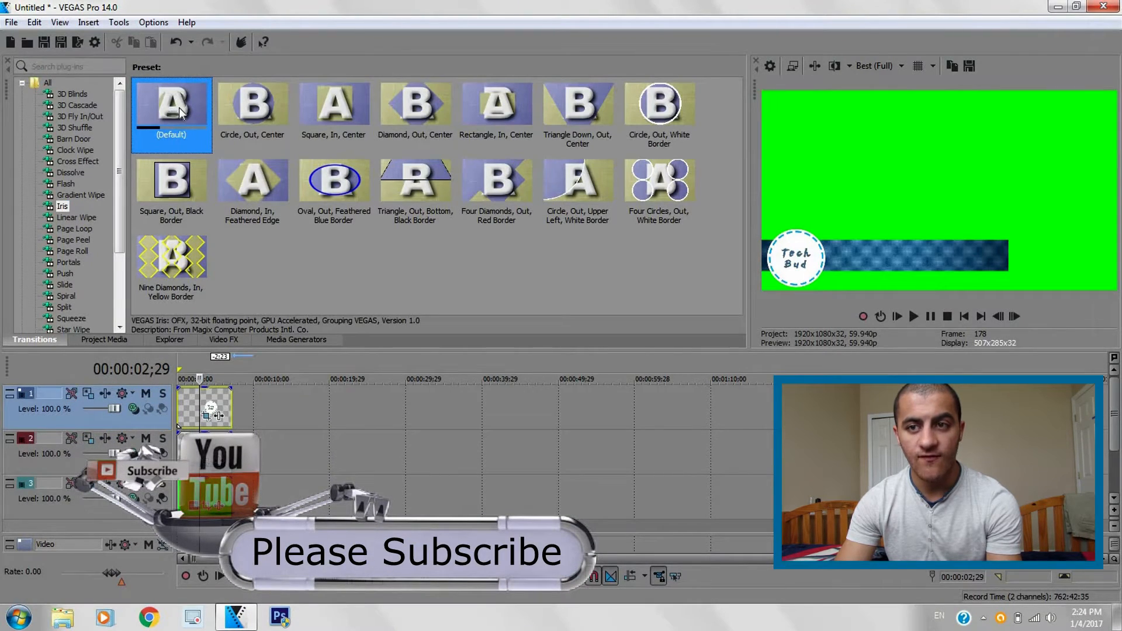
drag(179, 108, 179, 232)
drag(182, 361, 178, 409)
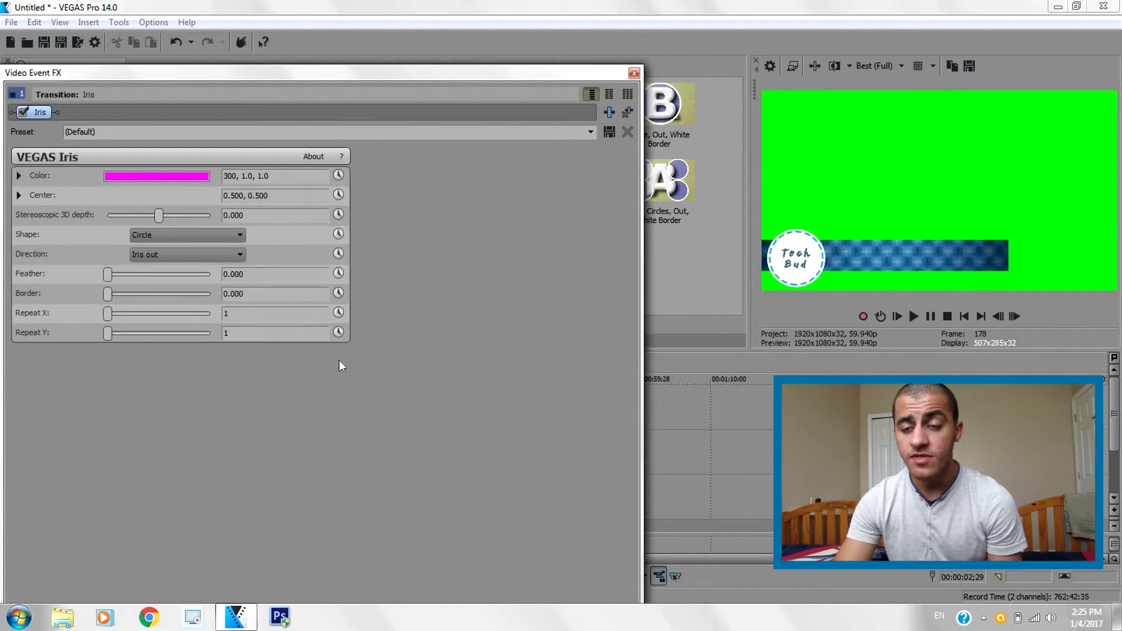
Lengthen the Iris transition at the start of the logo clip so the circle opens more slowly, over about two seconds
click(634, 73)
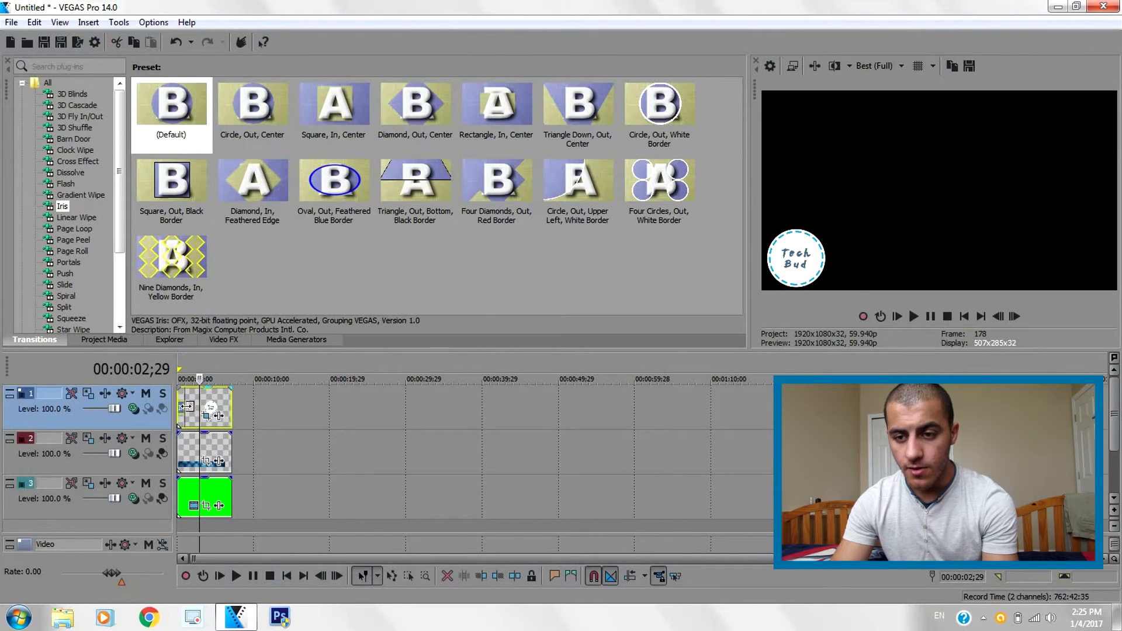
drag(219, 559, 121, 567)
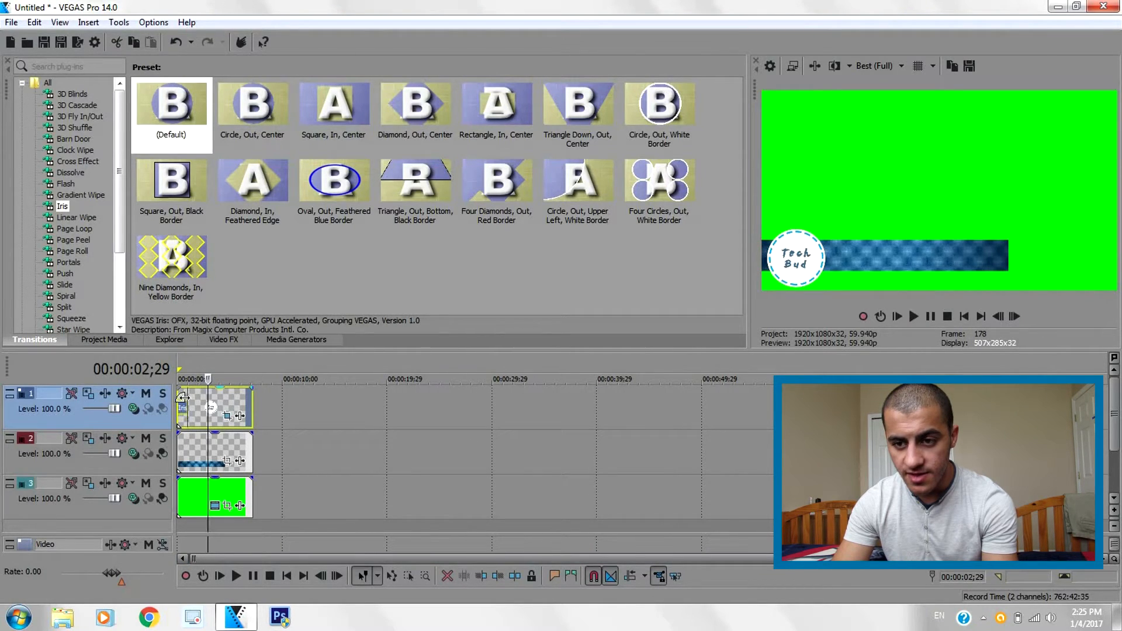
drag(189, 398, 198, 398)
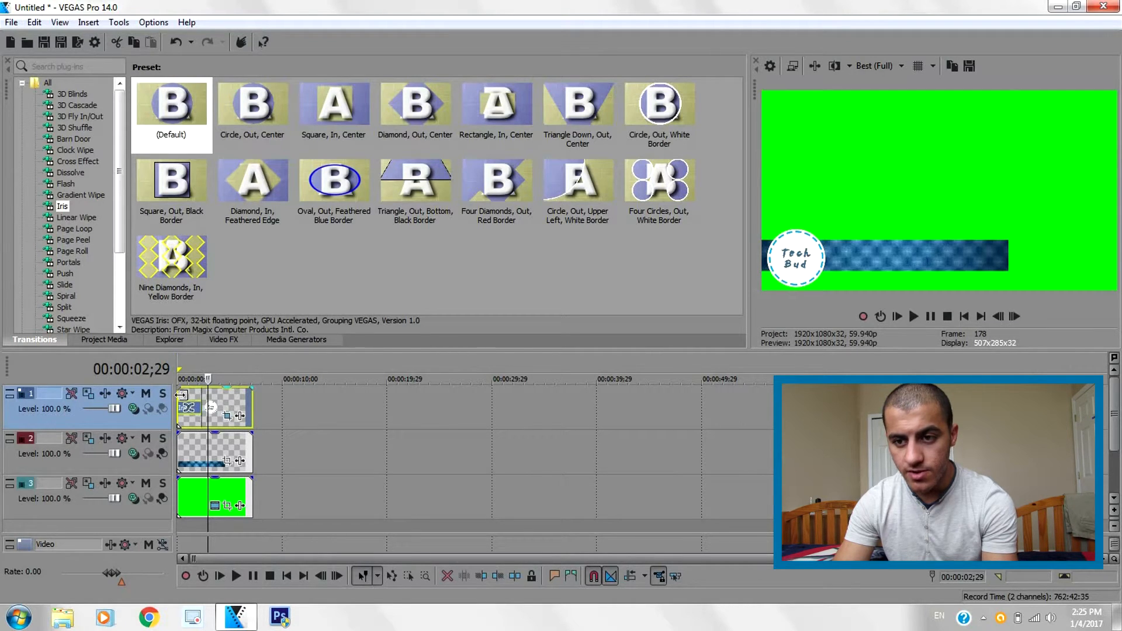
Step through the frames from the start of the timeline to check the logo's Iris opening in the preview
click(180, 398)
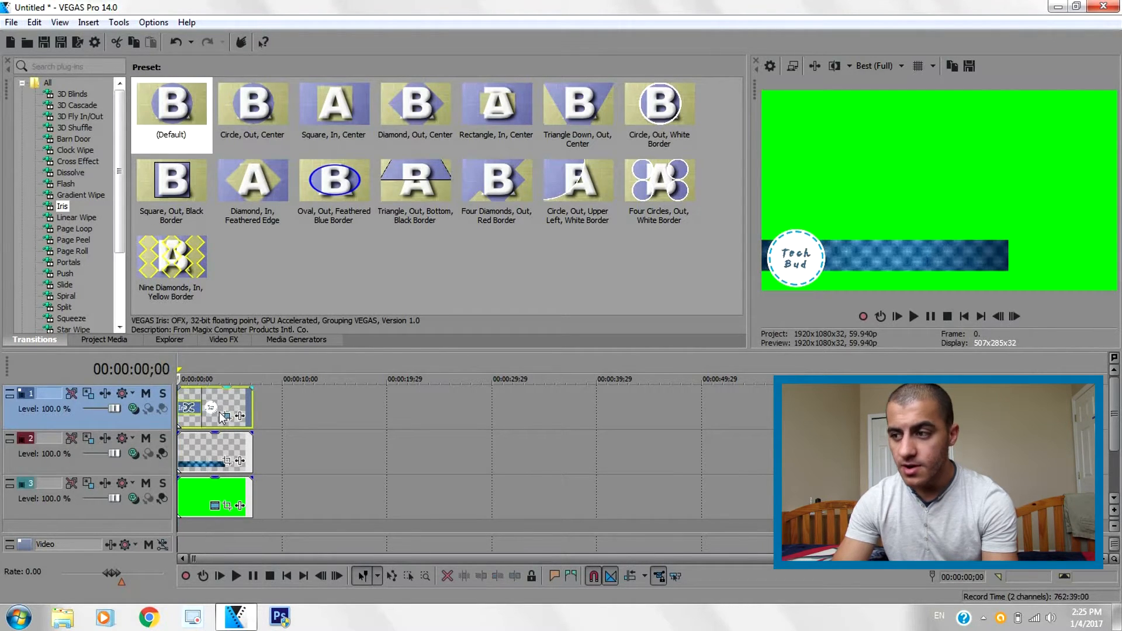
click(1016, 317)
click(1015, 316)
drag(1019, 317, 1019, 318)
click(1019, 317)
click(1019, 317)
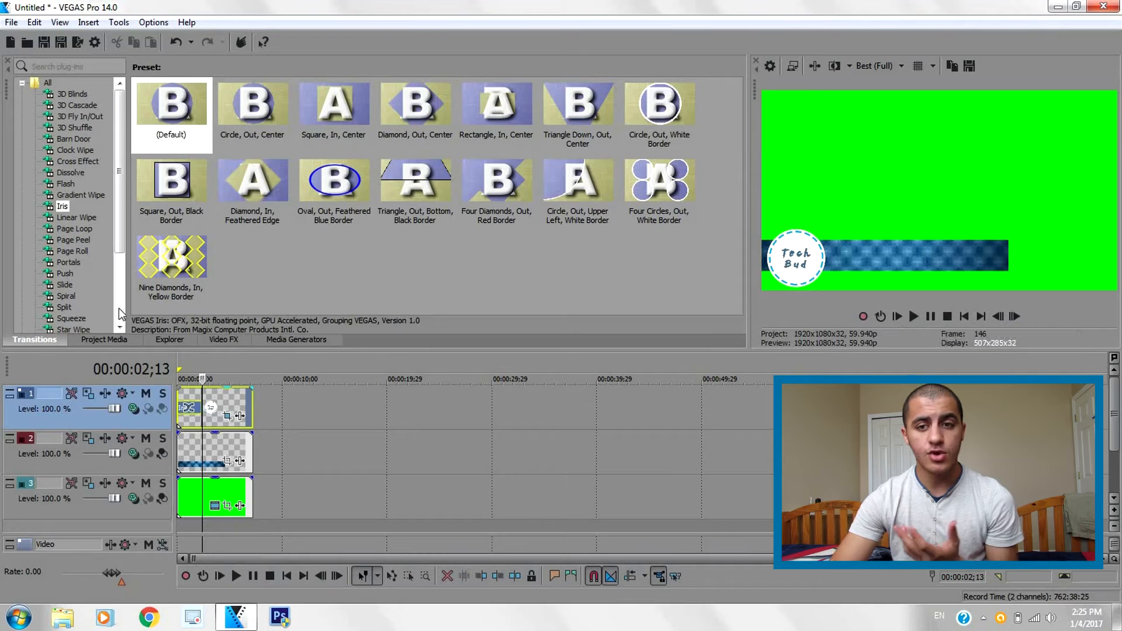
Apply the Slide In, Left-Right transition to the start of the blue bar clip and lengthen it to match the logo's Iris transition
click(66, 283)
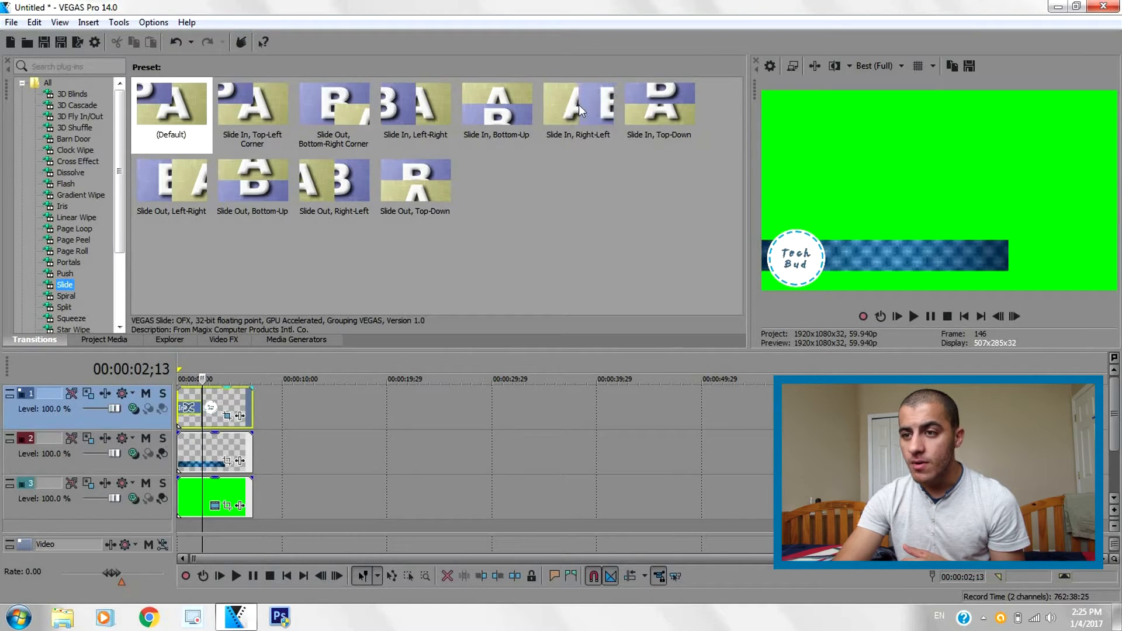
click(419, 111)
drag(419, 111, 179, 449)
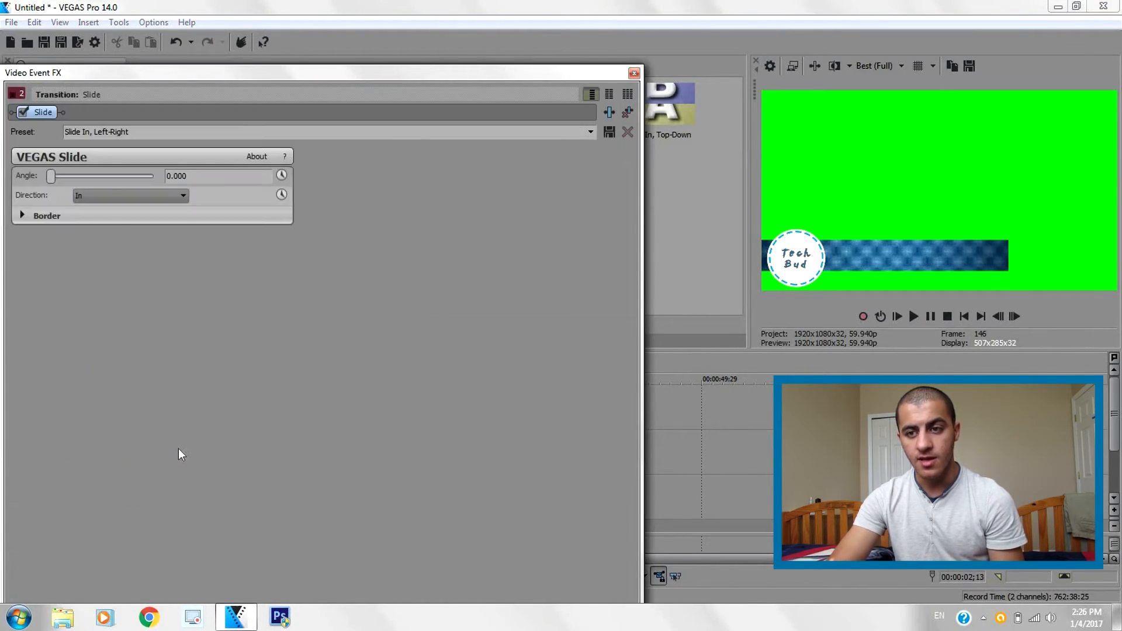
click(634, 73)
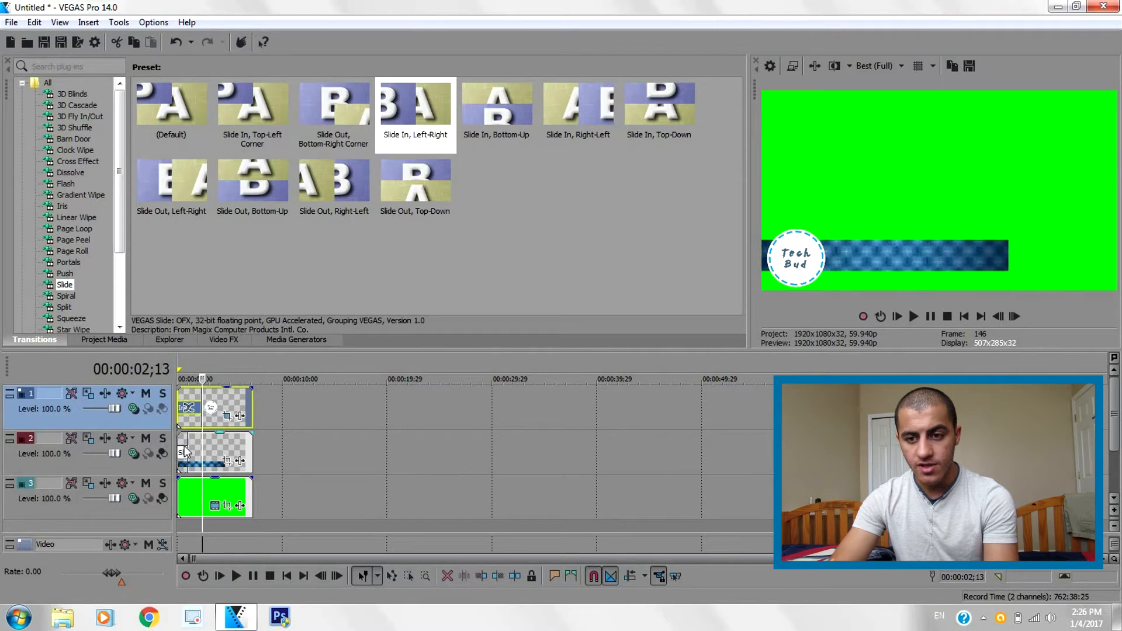
drag(183, 447, 200, 444)
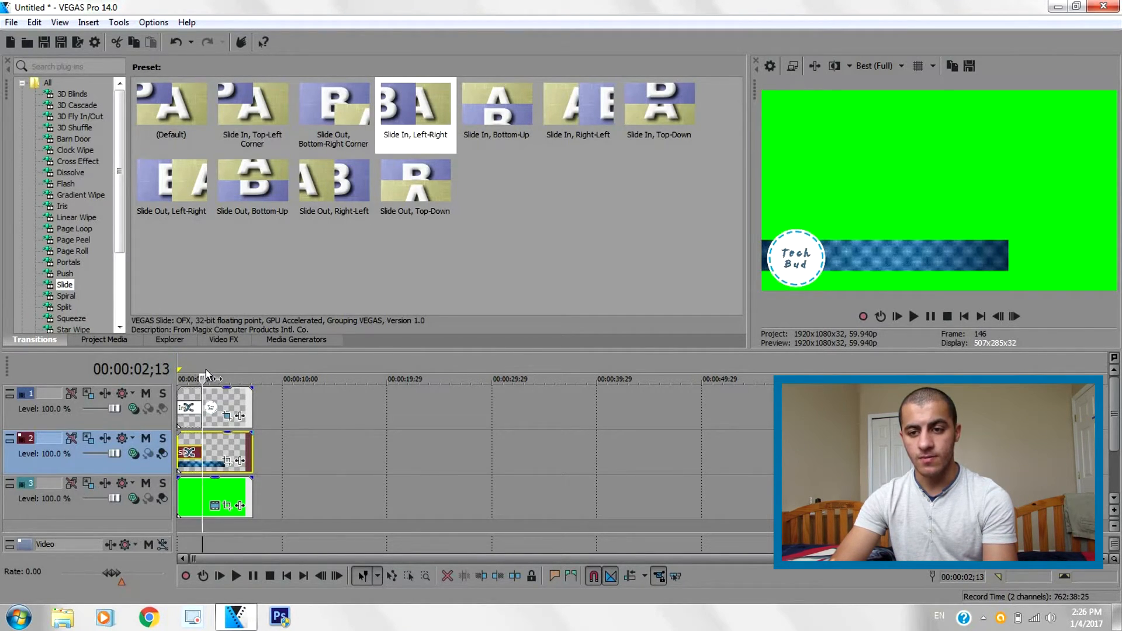
Play back the lower third and step through it from the timeline start to check the bar's slide-in with the logo
key(space)
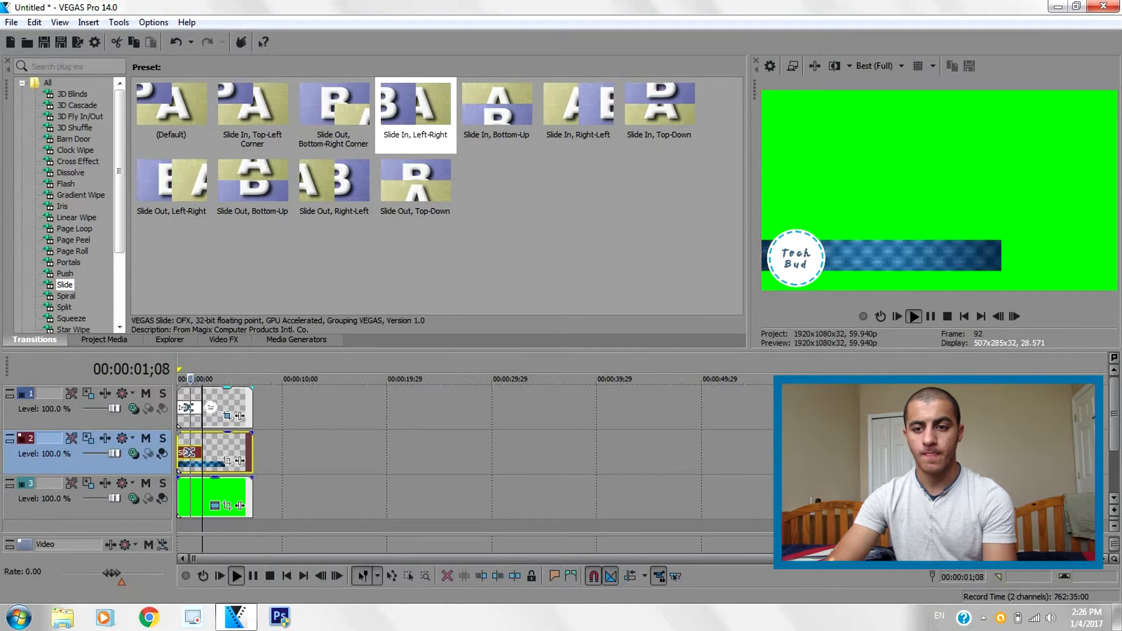
key(space)
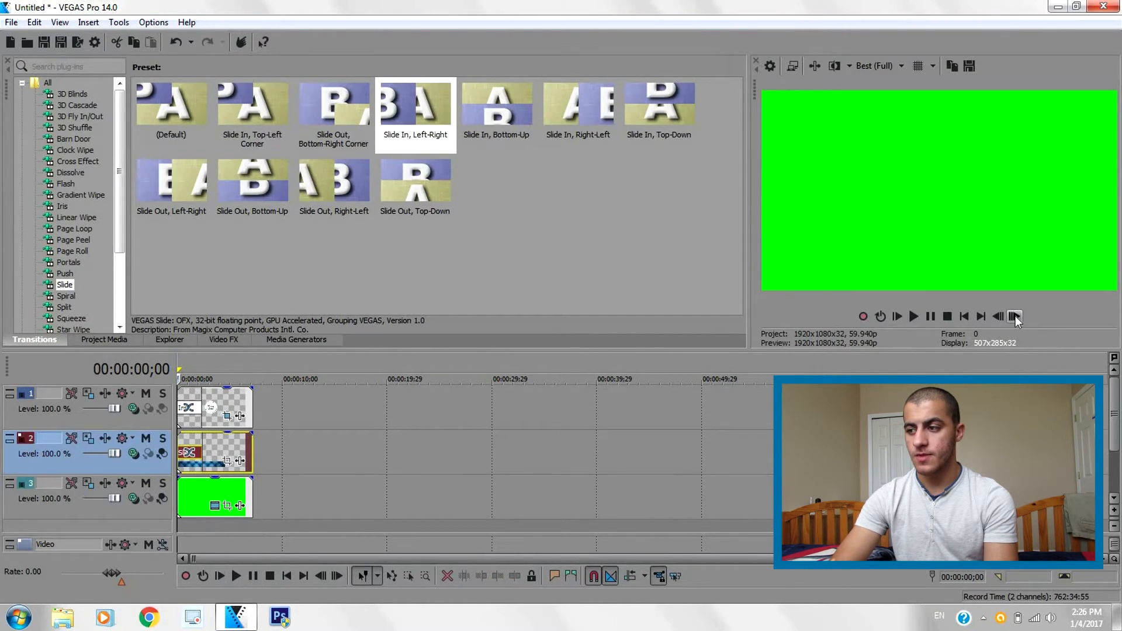
click(1016, 316)
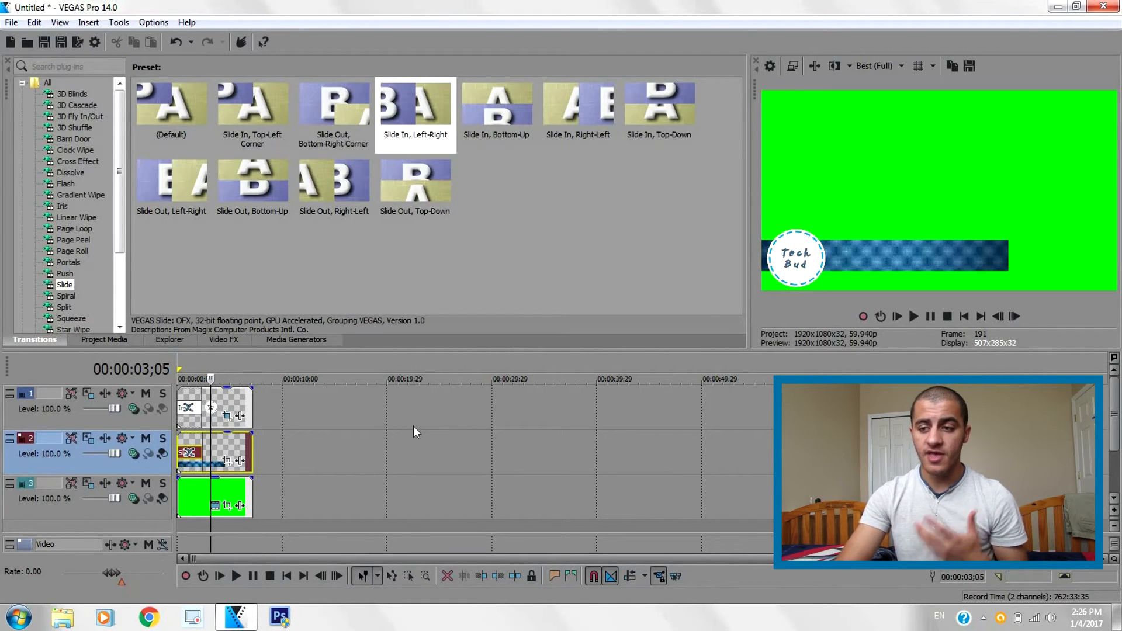
Insert a new video track above the logo track and add a text media event to it
right_click(386, 405)
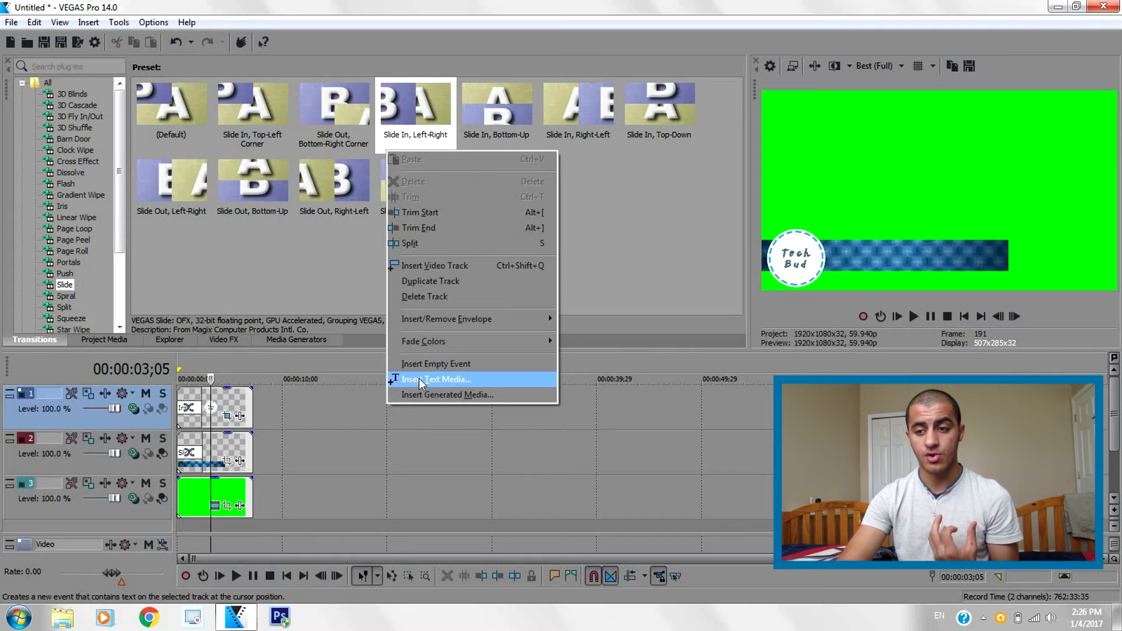
click(462, 268)
right_click(190, 418)
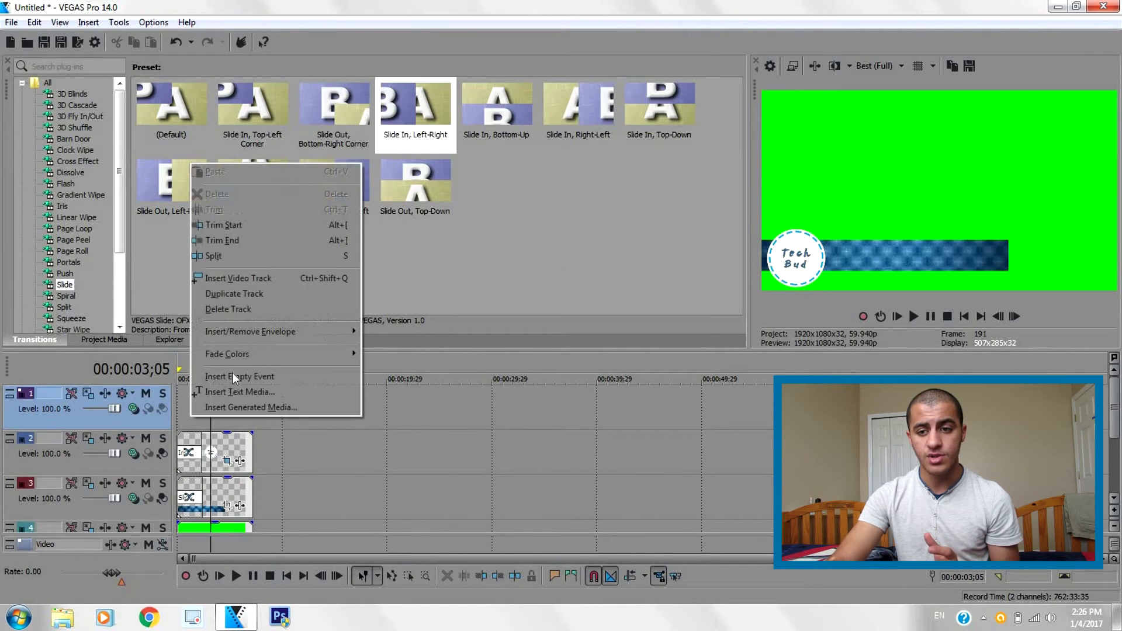
click(237, 392)
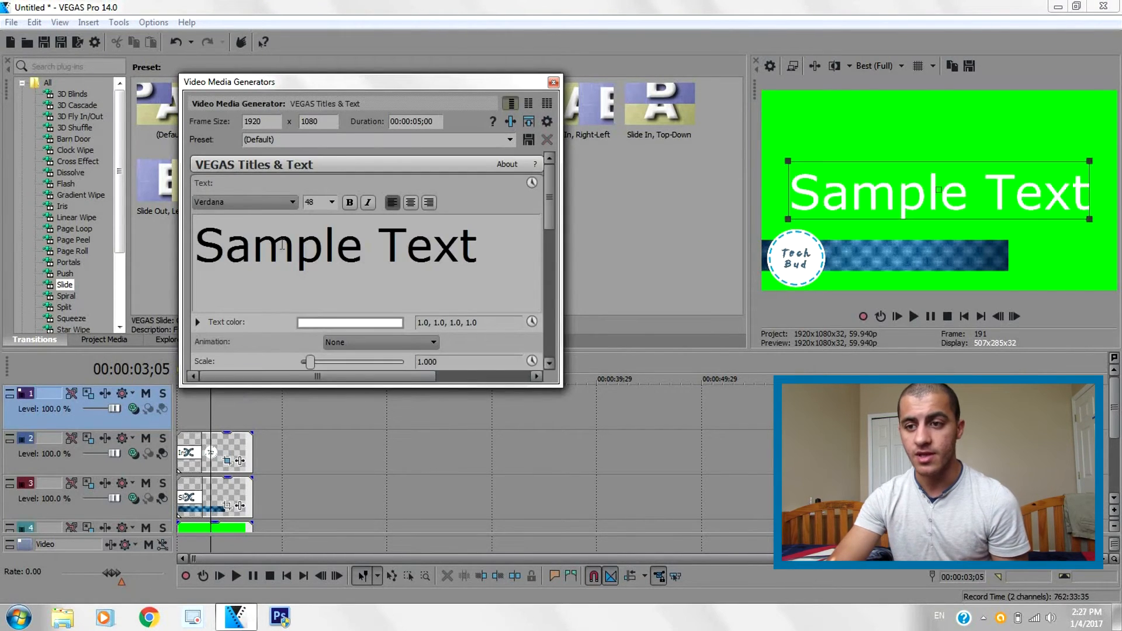
Replace the sample text of the title with "How to make a lowerthird"
triple_click(282, 246)
text(How to ma)
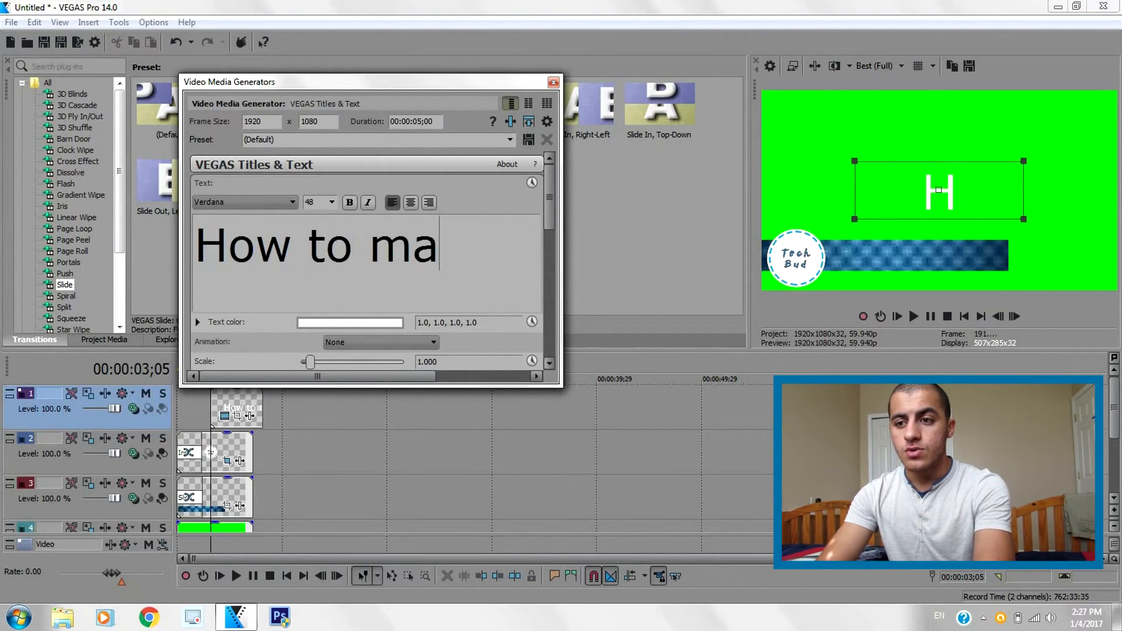
text(ke a lower)
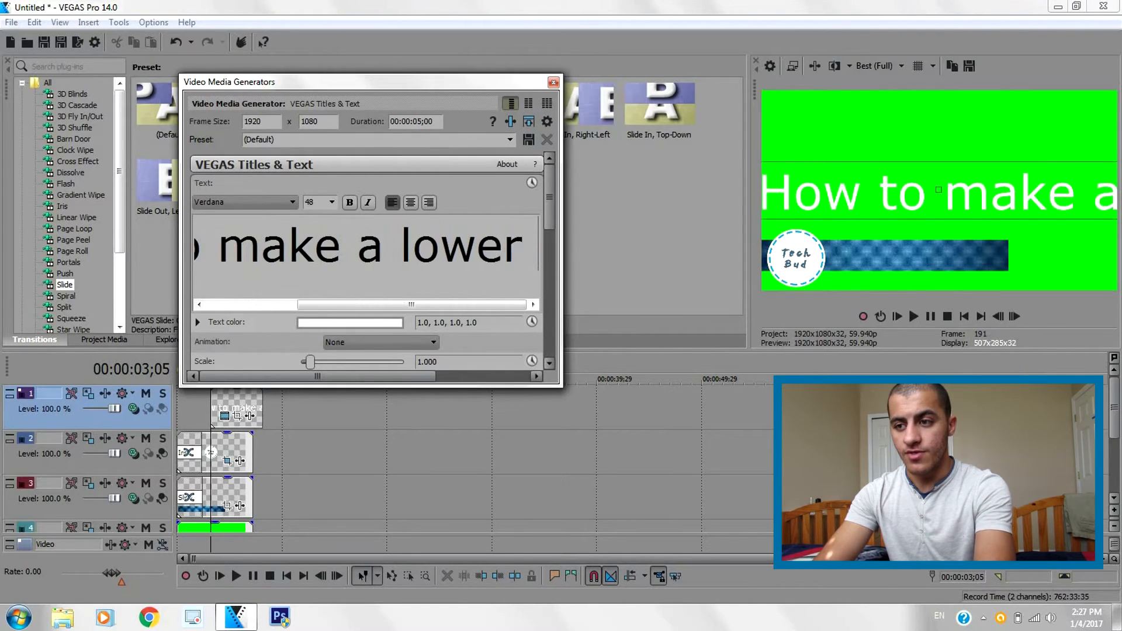
text( thi)
key(BackSpace)
key(BackSpace)
key(BackSpace)
key(BackSpace)
text(third)
Scale the title text down to about 0.214 and place it on the blue bar beside the Tech Bud logo
click(838, 195)
drag(792, 195, 730, 193)
drag(1084, 167, 949, 253)
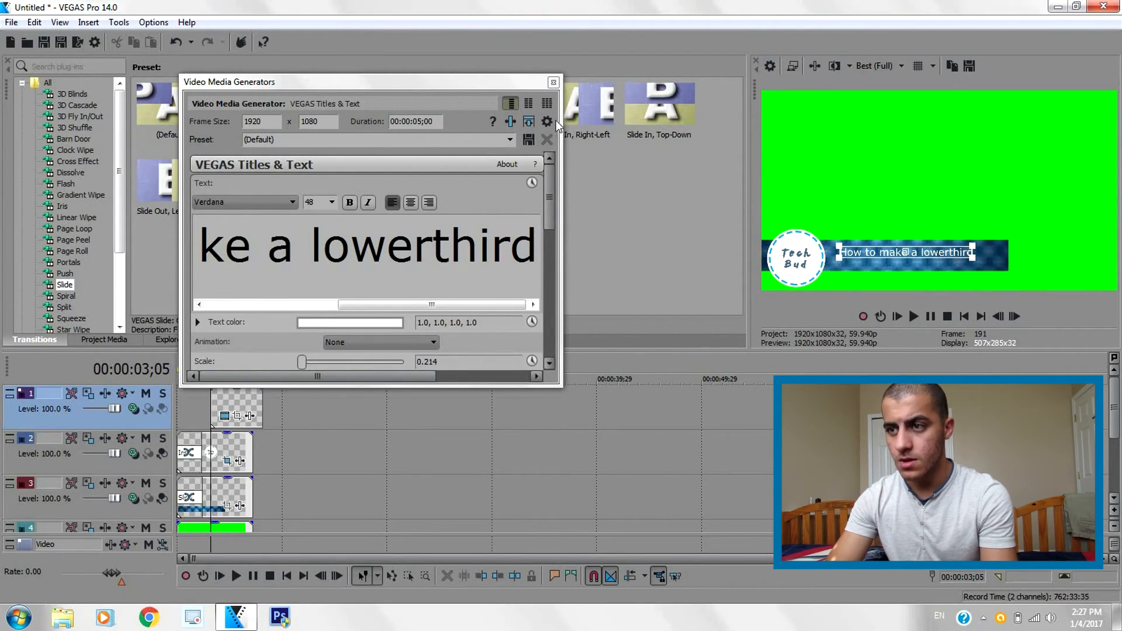
click(553, 82)
Fit the text clip to span from the timeline start to the end of the other clips, and check it in the preview
drag(229, 404, 251, 421)
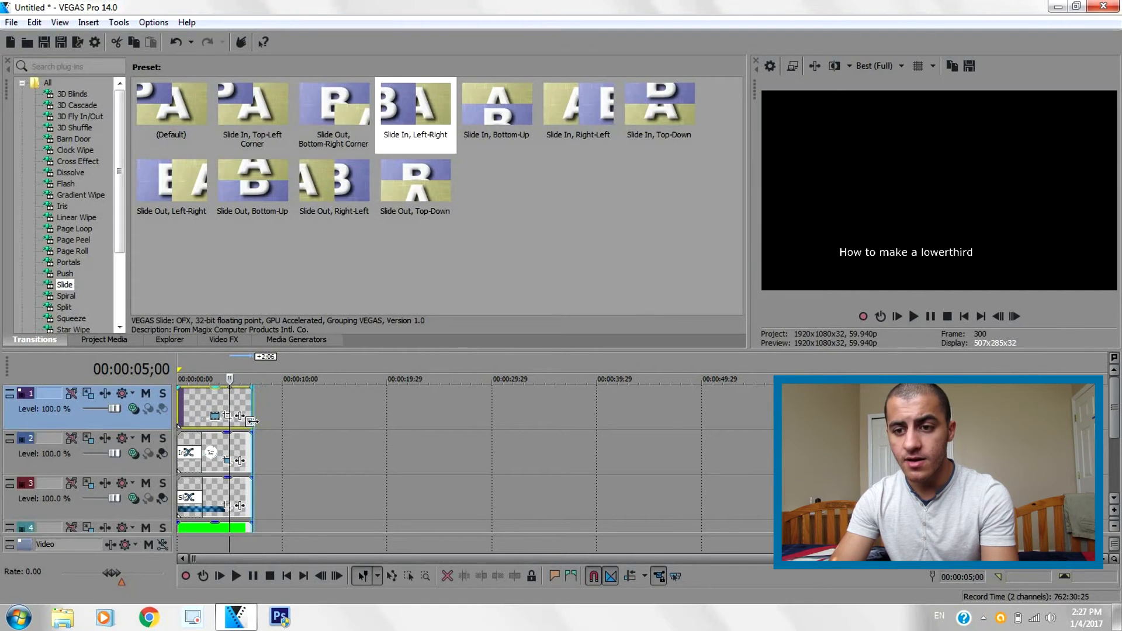
click(181, 396)
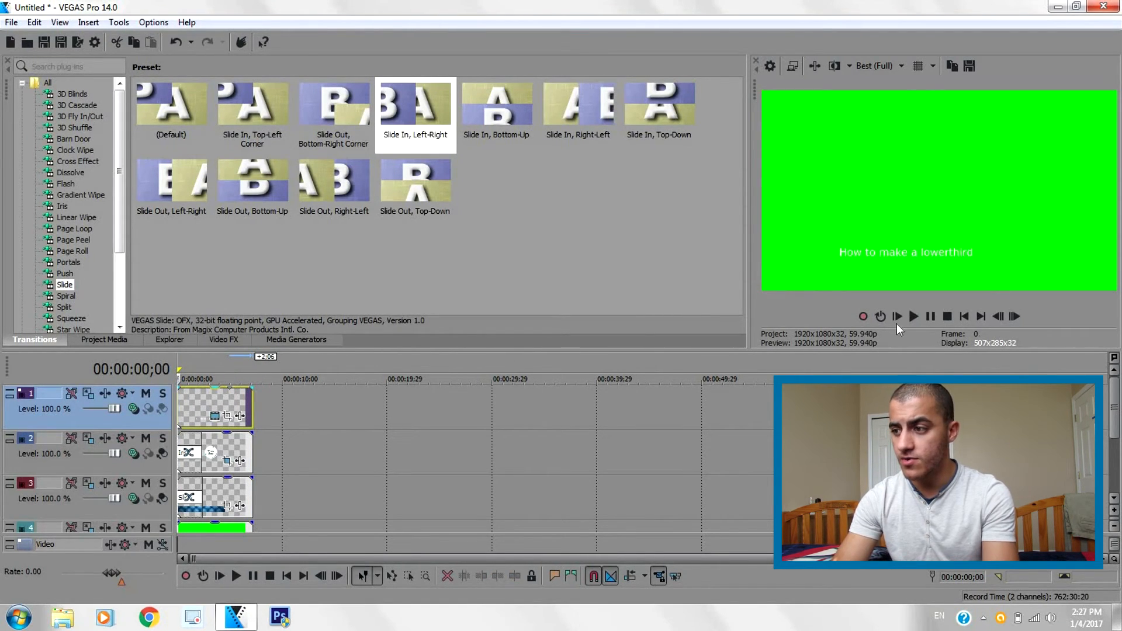
double_click(1016, 316)
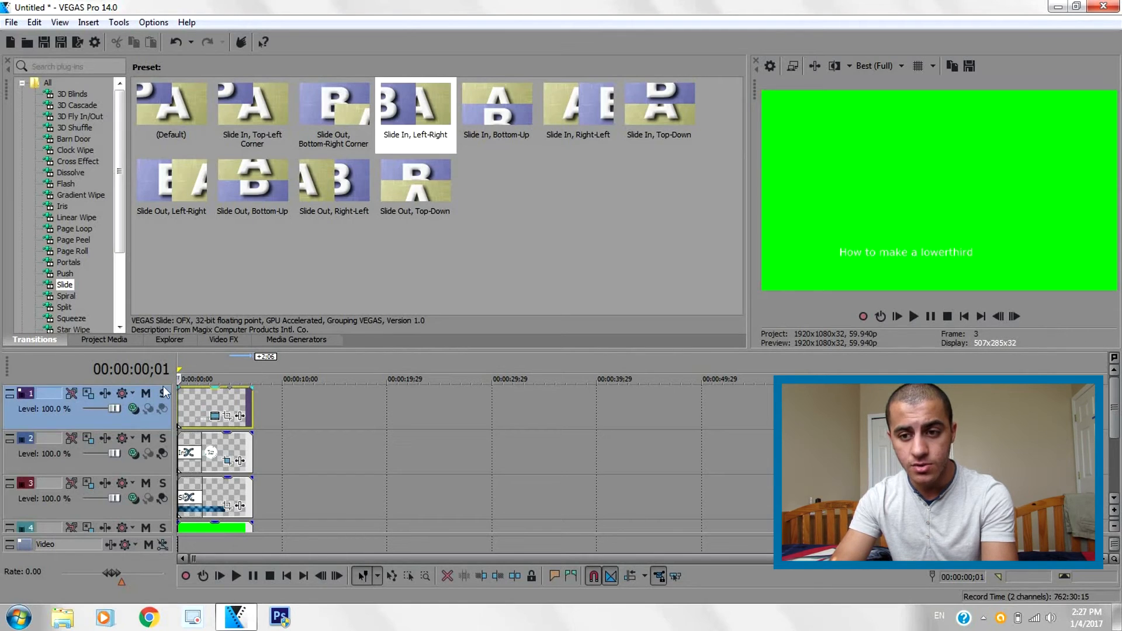
drag(175, 387, 210, 361)
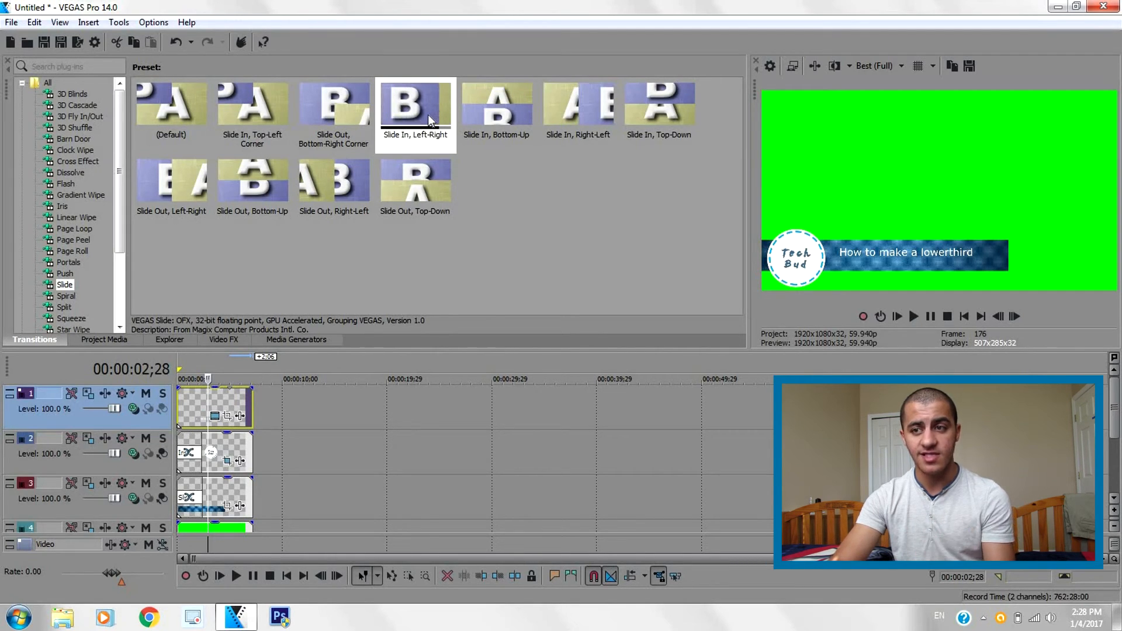
Apply the Slide In, Left-Right transition to the text clip's start, lengthen it to about 00:00:02;08, and step through from the beginning
drag(430, 120, 180, 415)
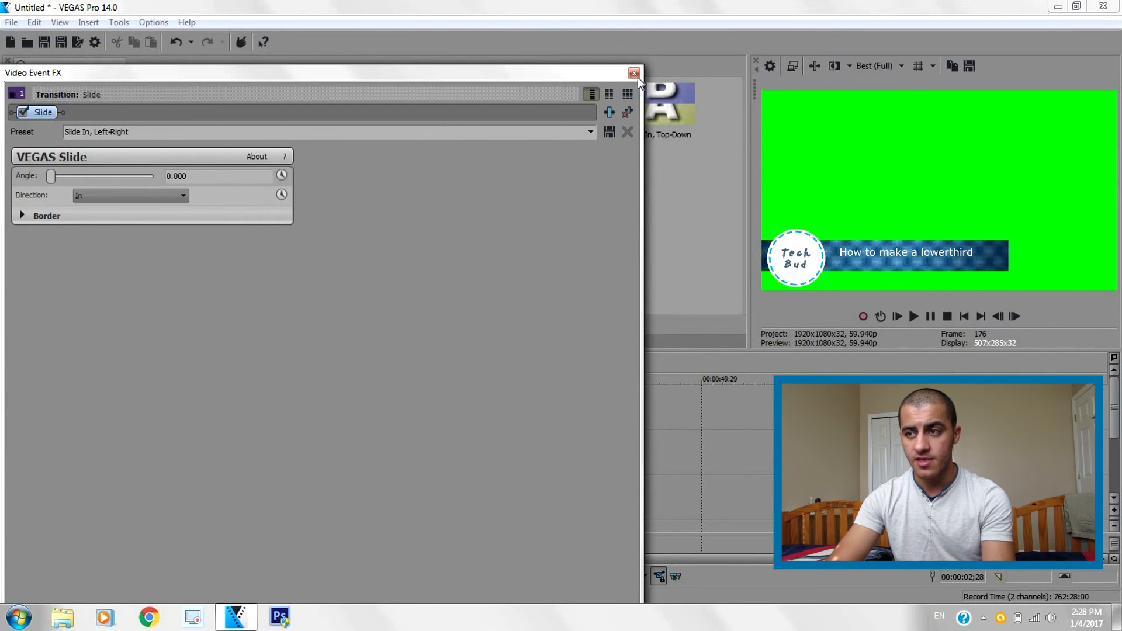
click(634, 73)
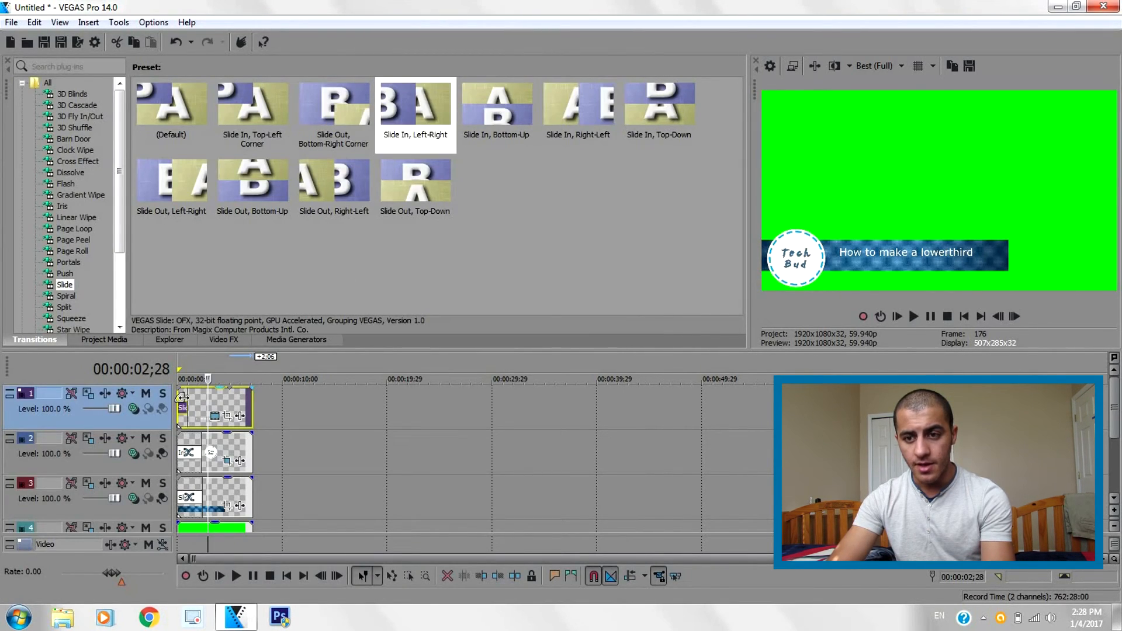
drag(182, 398, 197, 398)
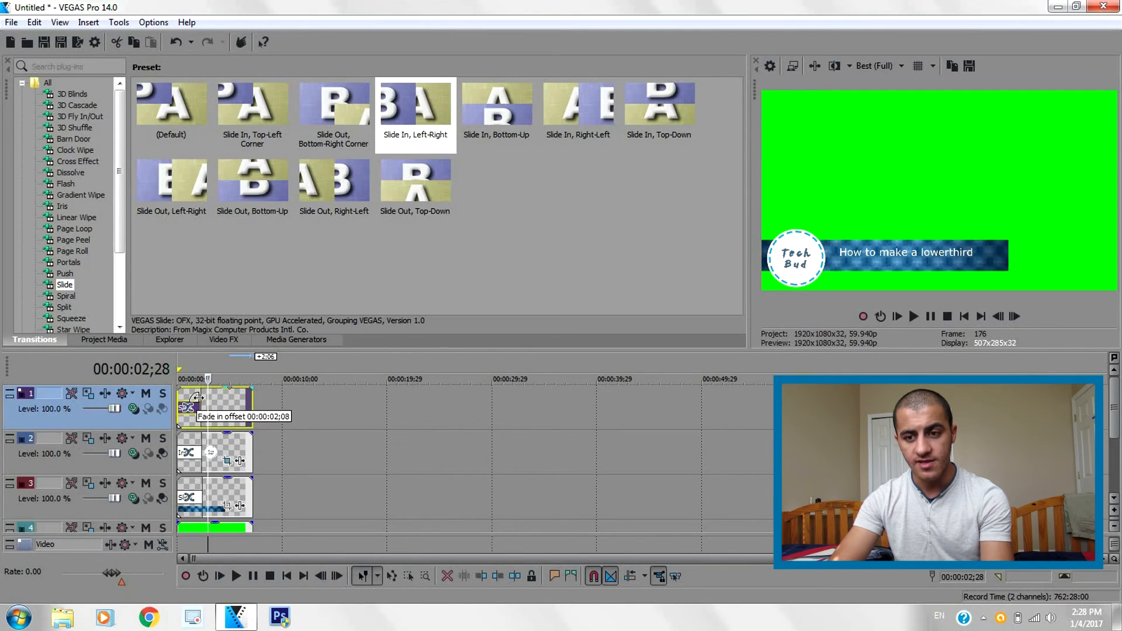
click(180, 401)
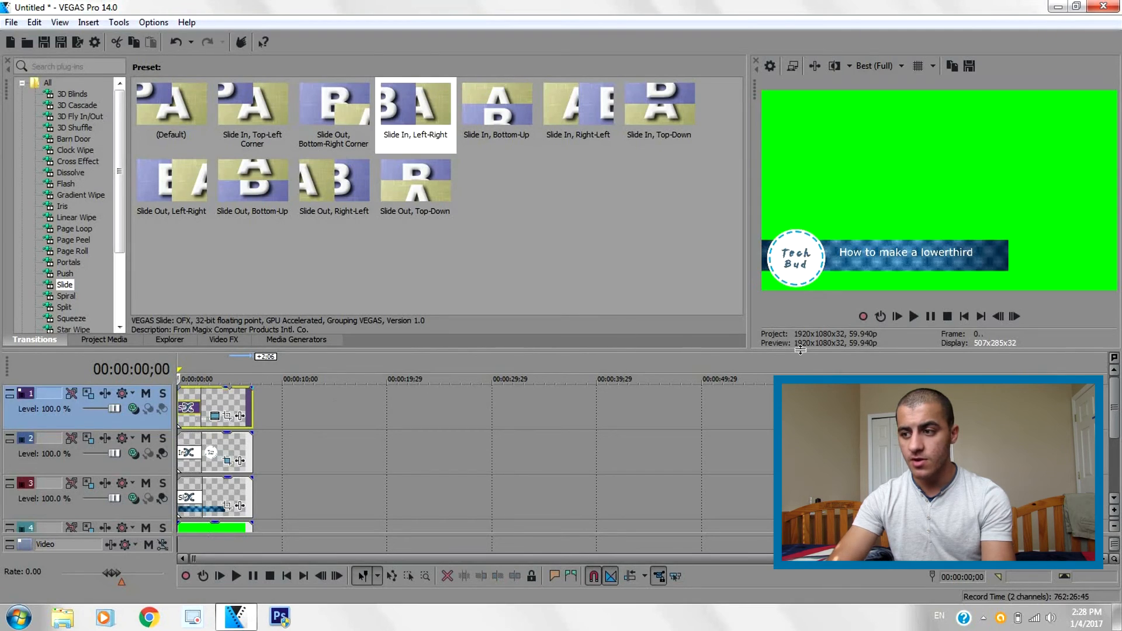
click(1018, 321)
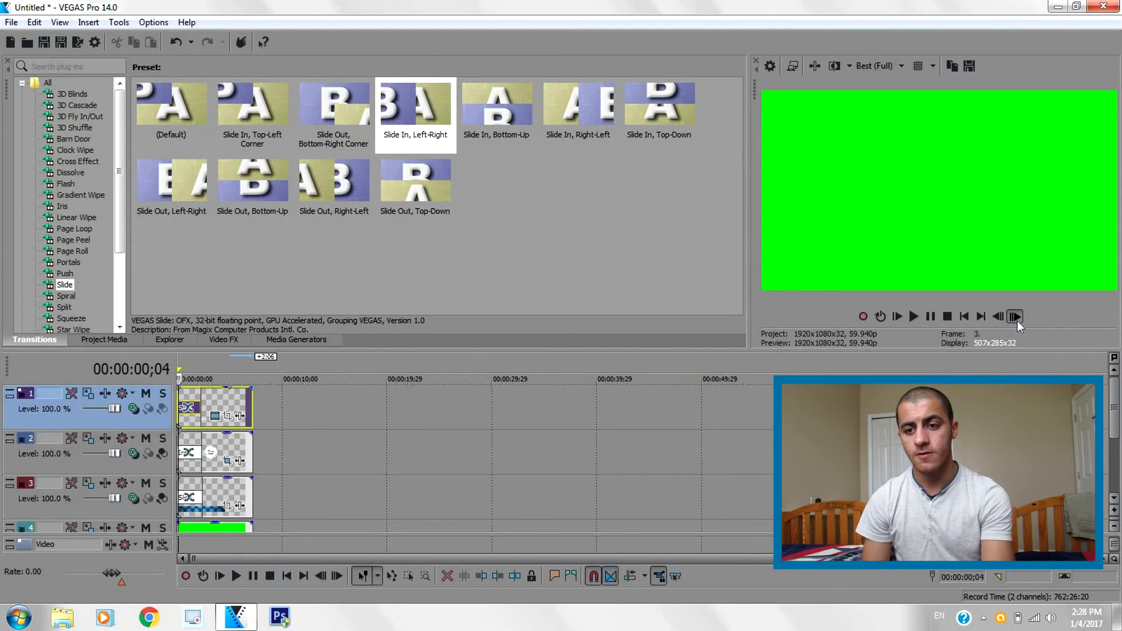